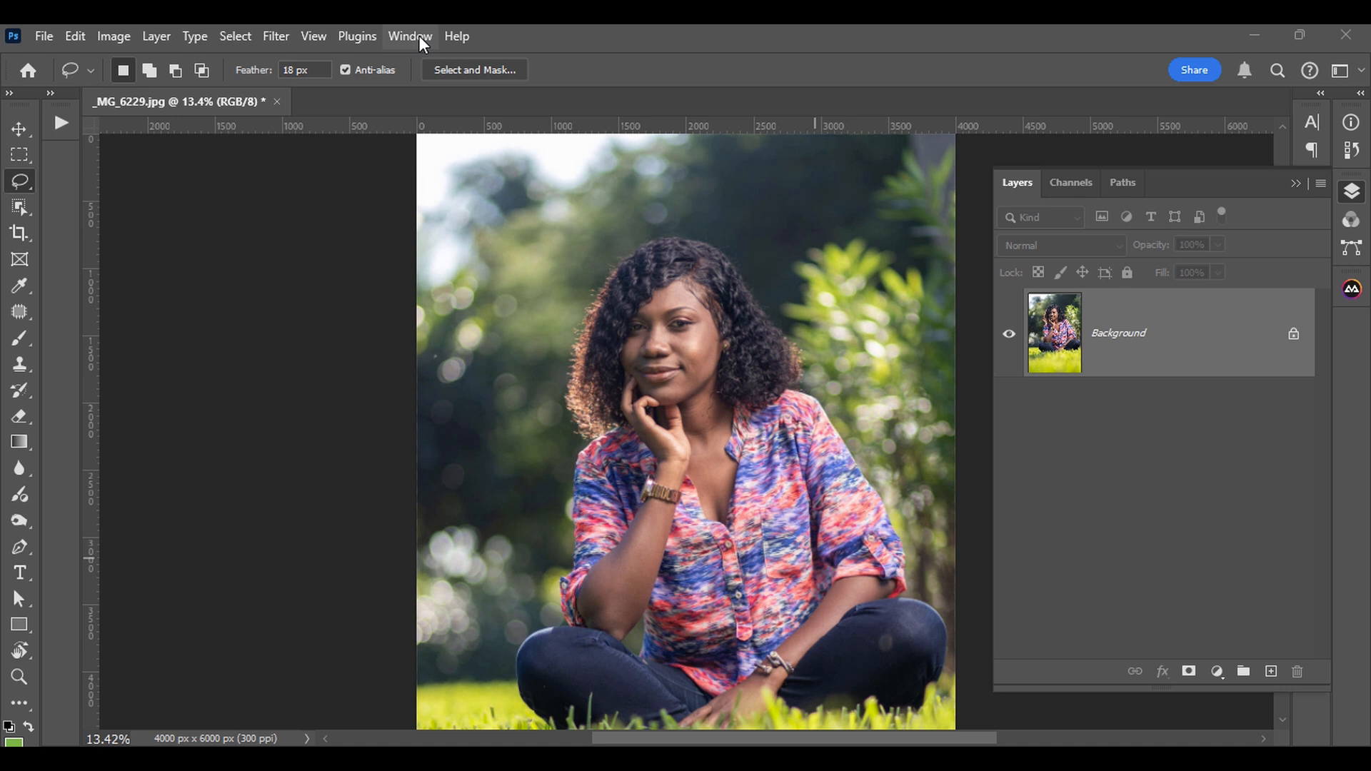
pyautogui.click(58, 122)
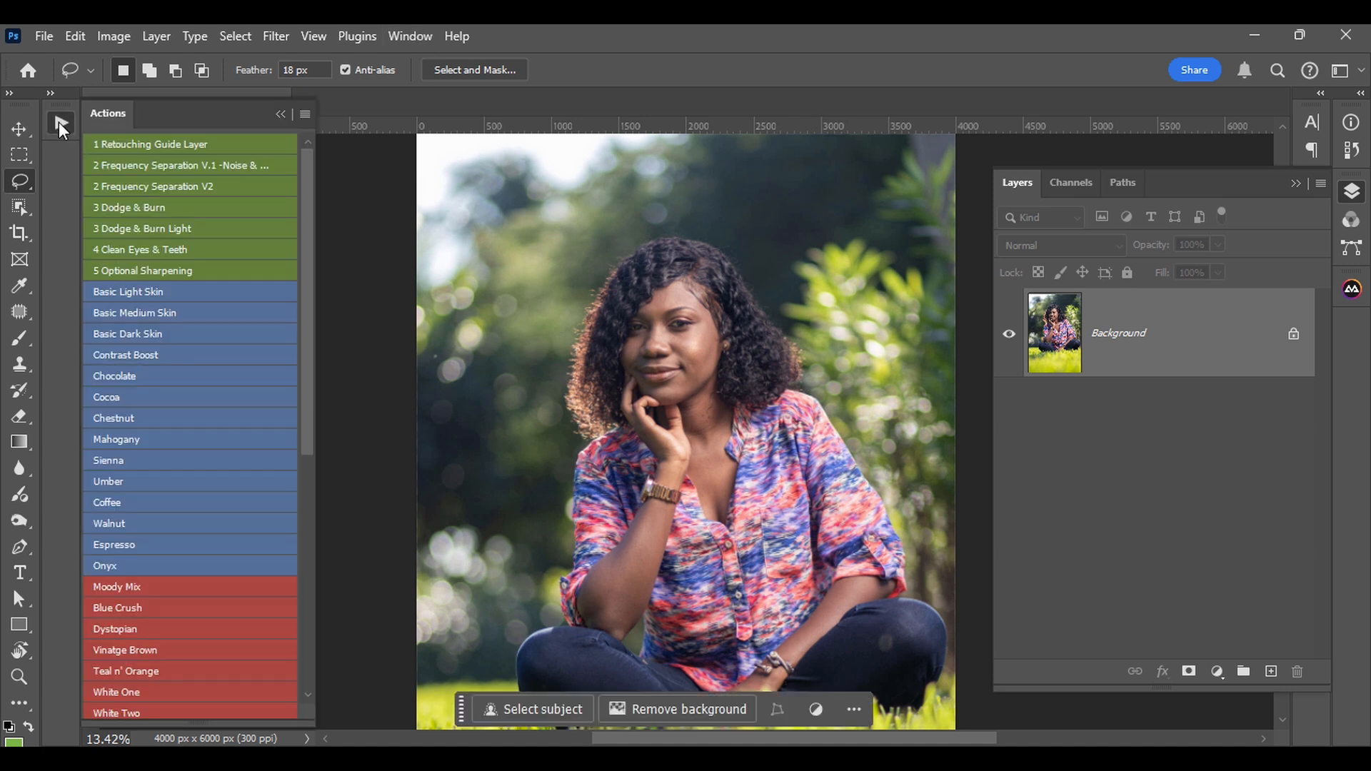
pyautogui.click(279, 114)
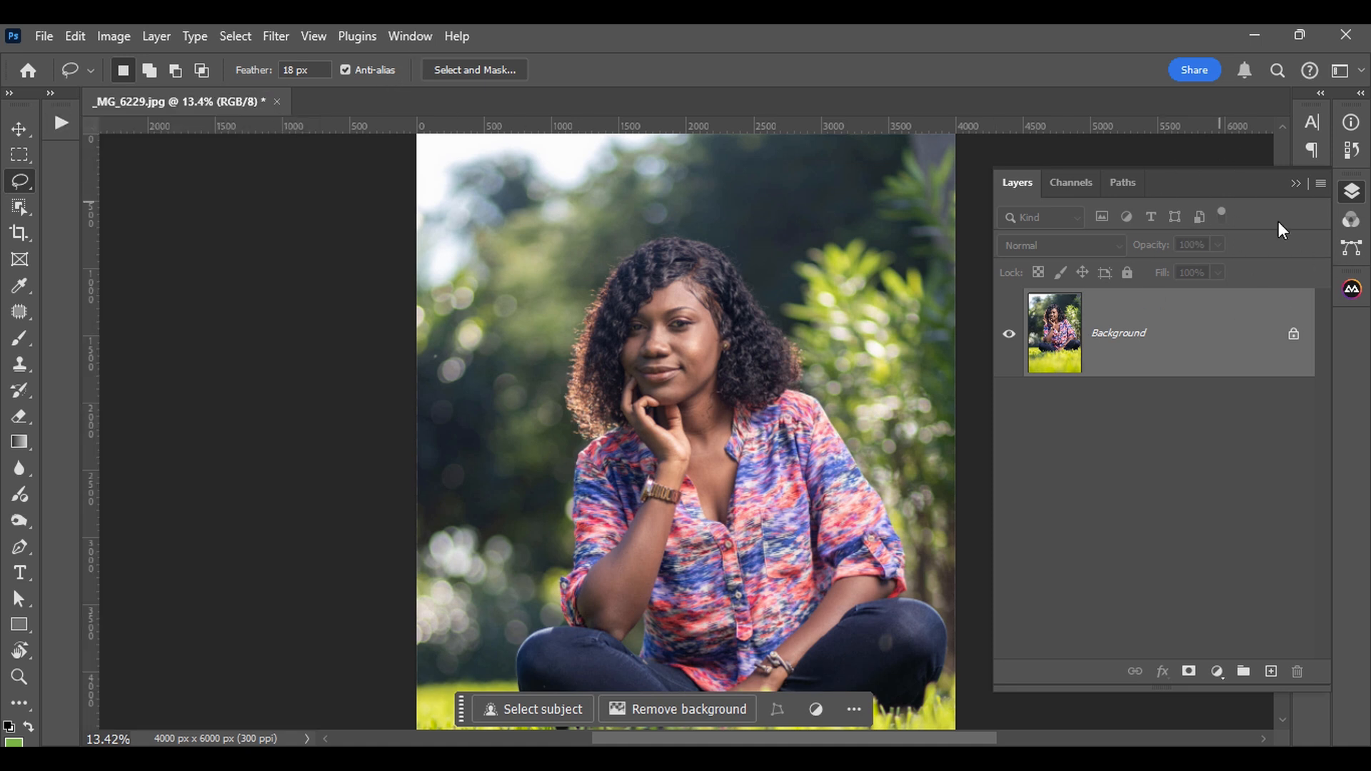
pyautogui.click(408, 37)
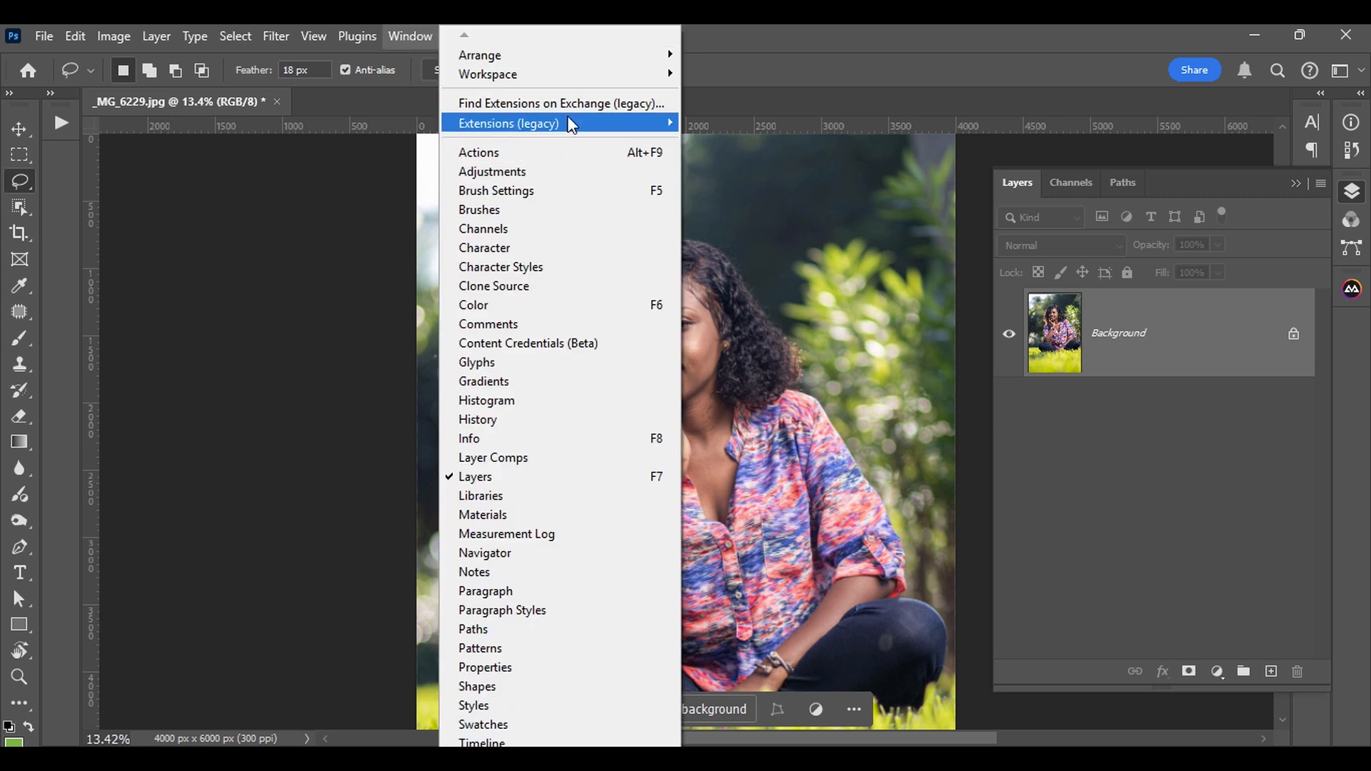
pyautogui.click(749, 49)
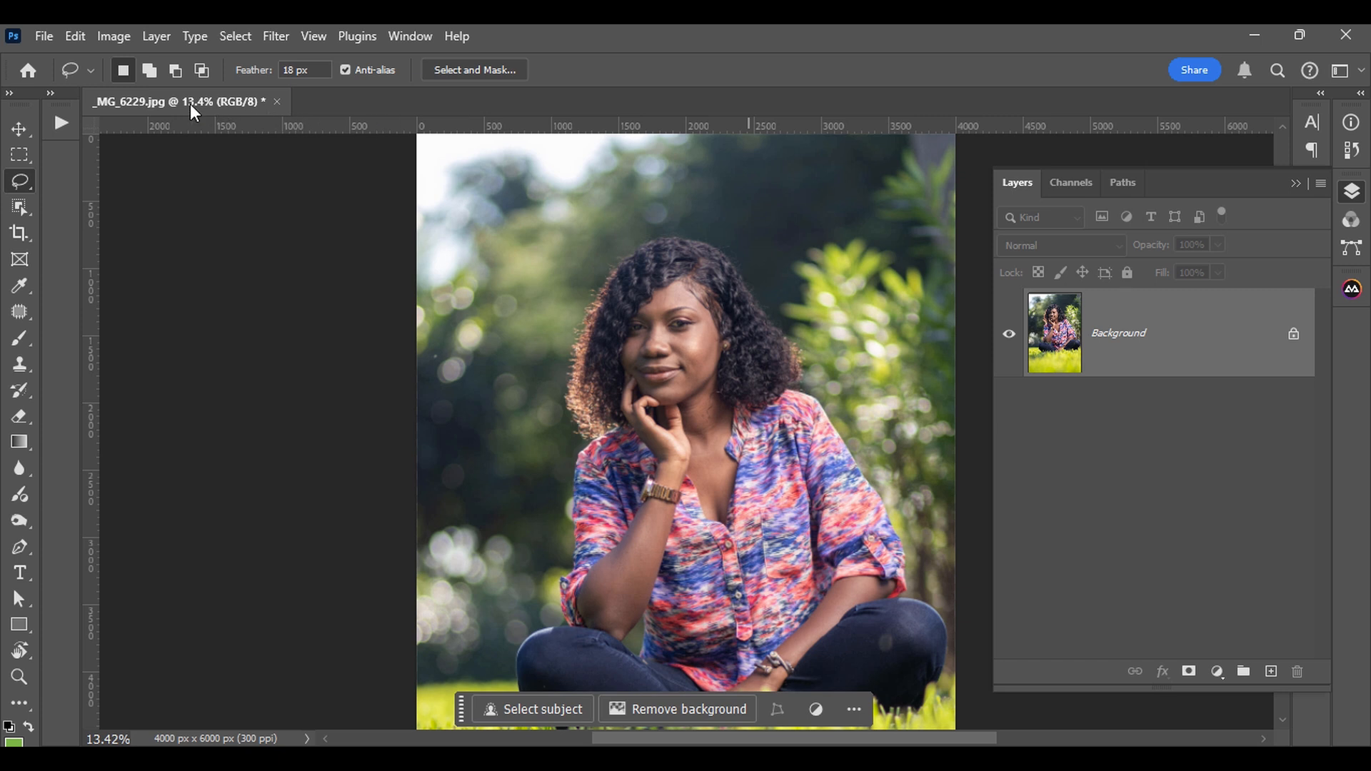
# Step: Open the Actions panel and run the 1 Retouching Guide Layer action on the portrait
pyautogui.click(60, 125)
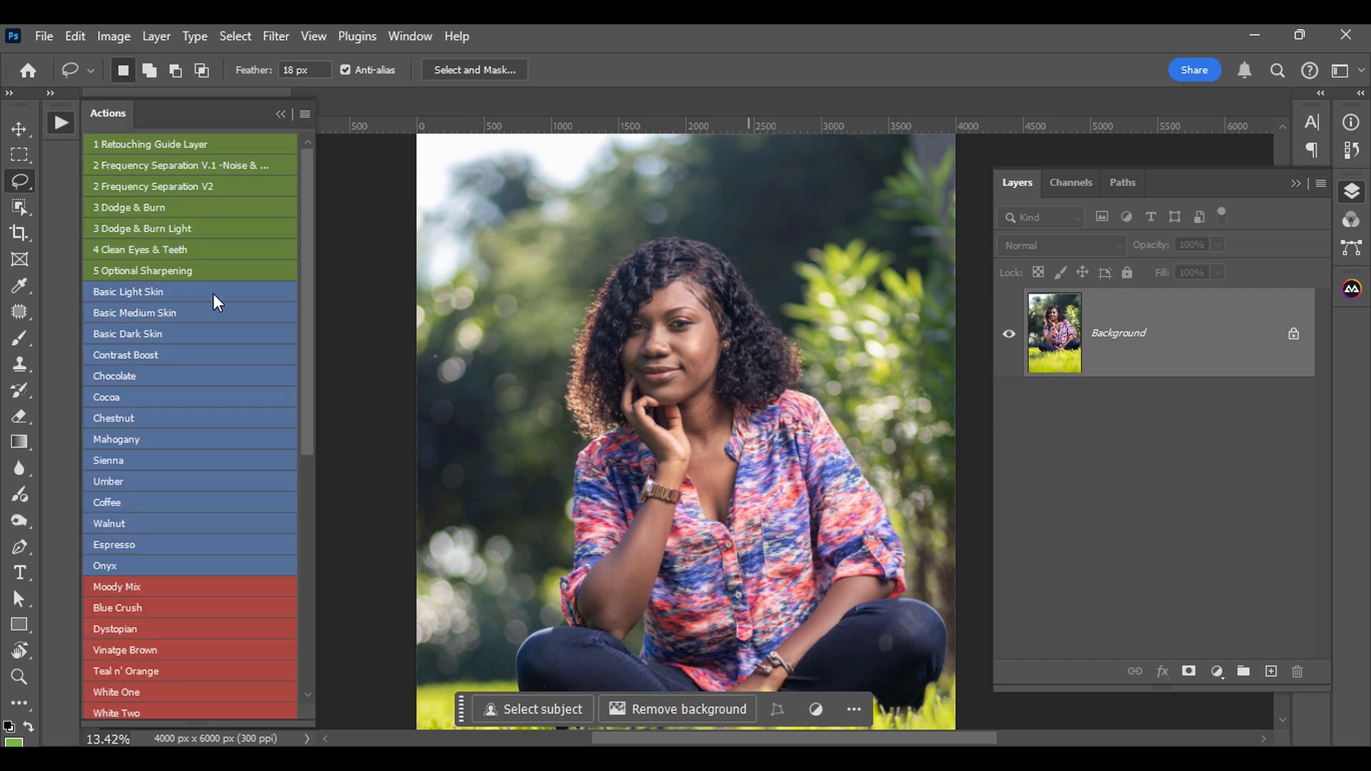
pyautogui.click(305, 115)
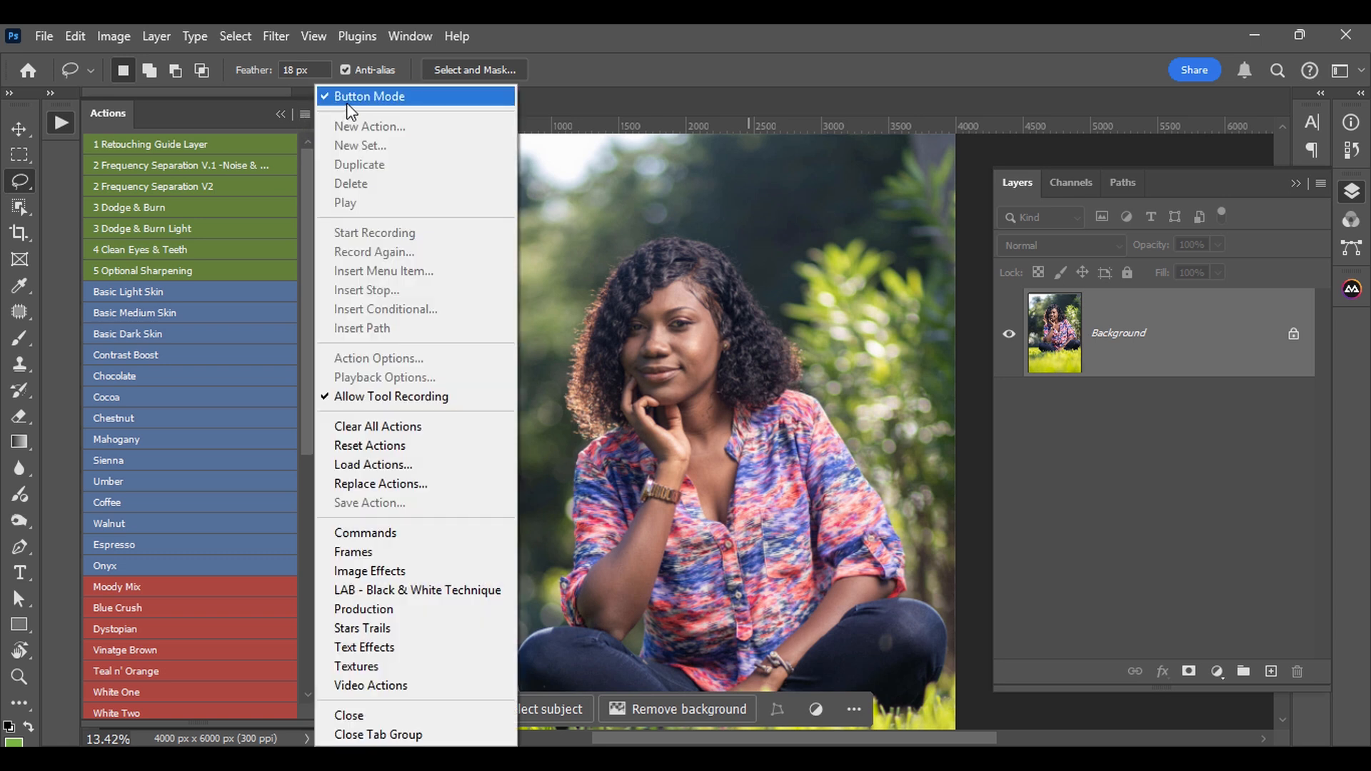
pyautogui.click(725, 266)
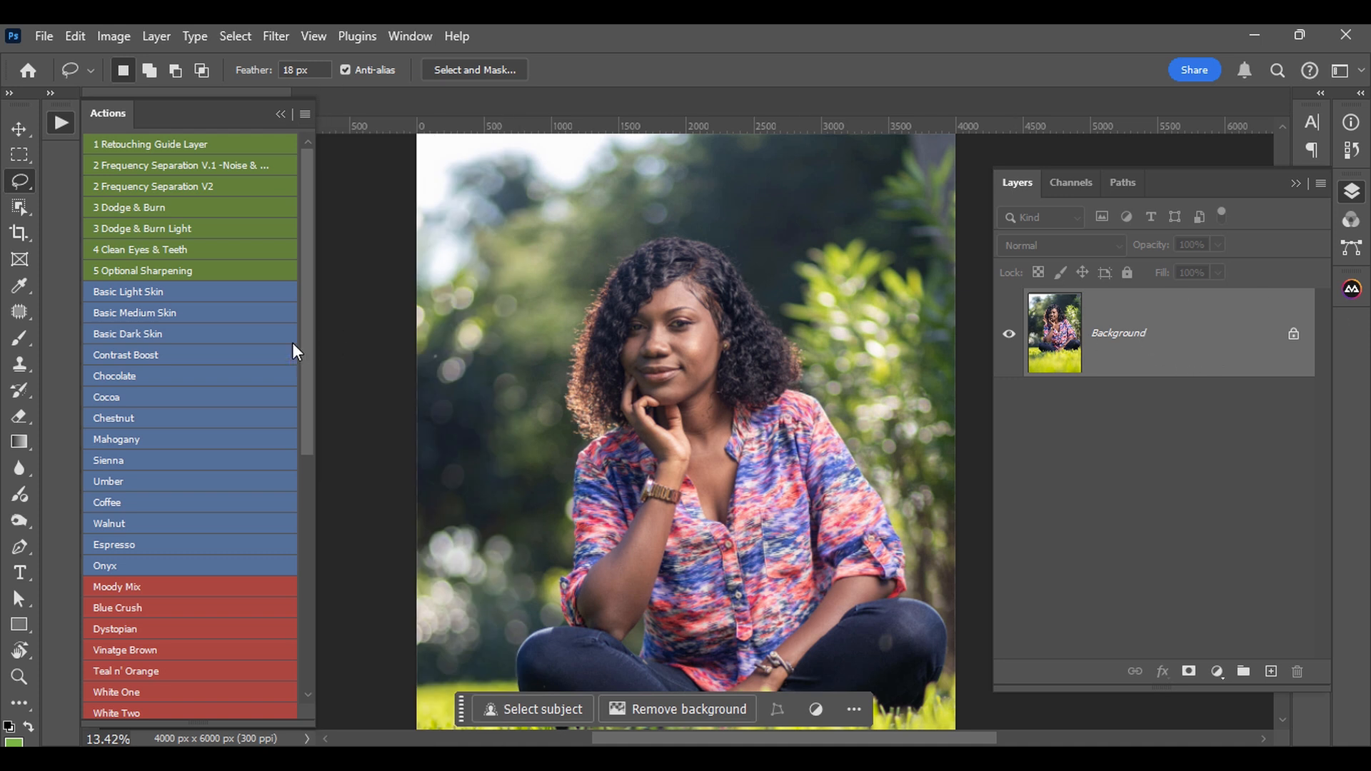
pyautogui.click(144, 143)
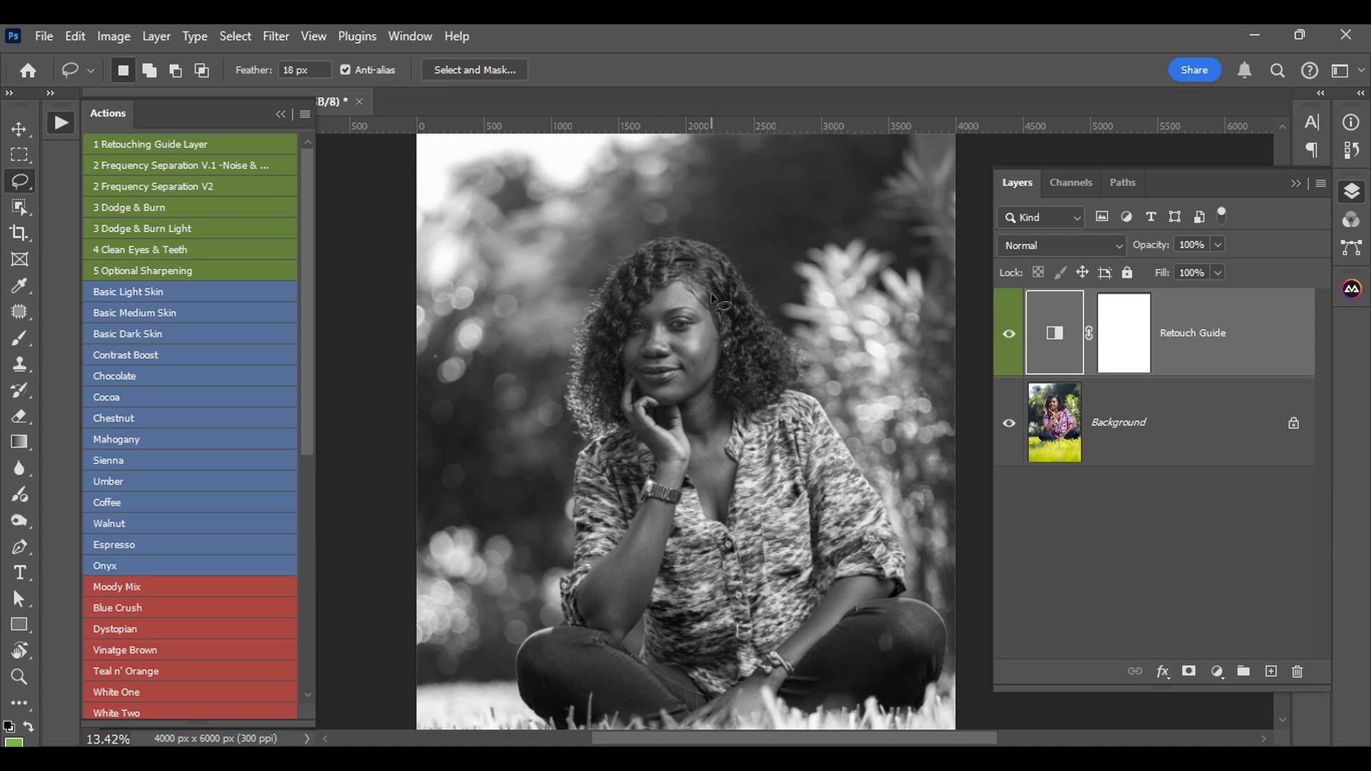
# Step: Select the Background layer and run the 2 Frequency Separation V2 action on it
pyautogui.scroll(1, 732, 289)
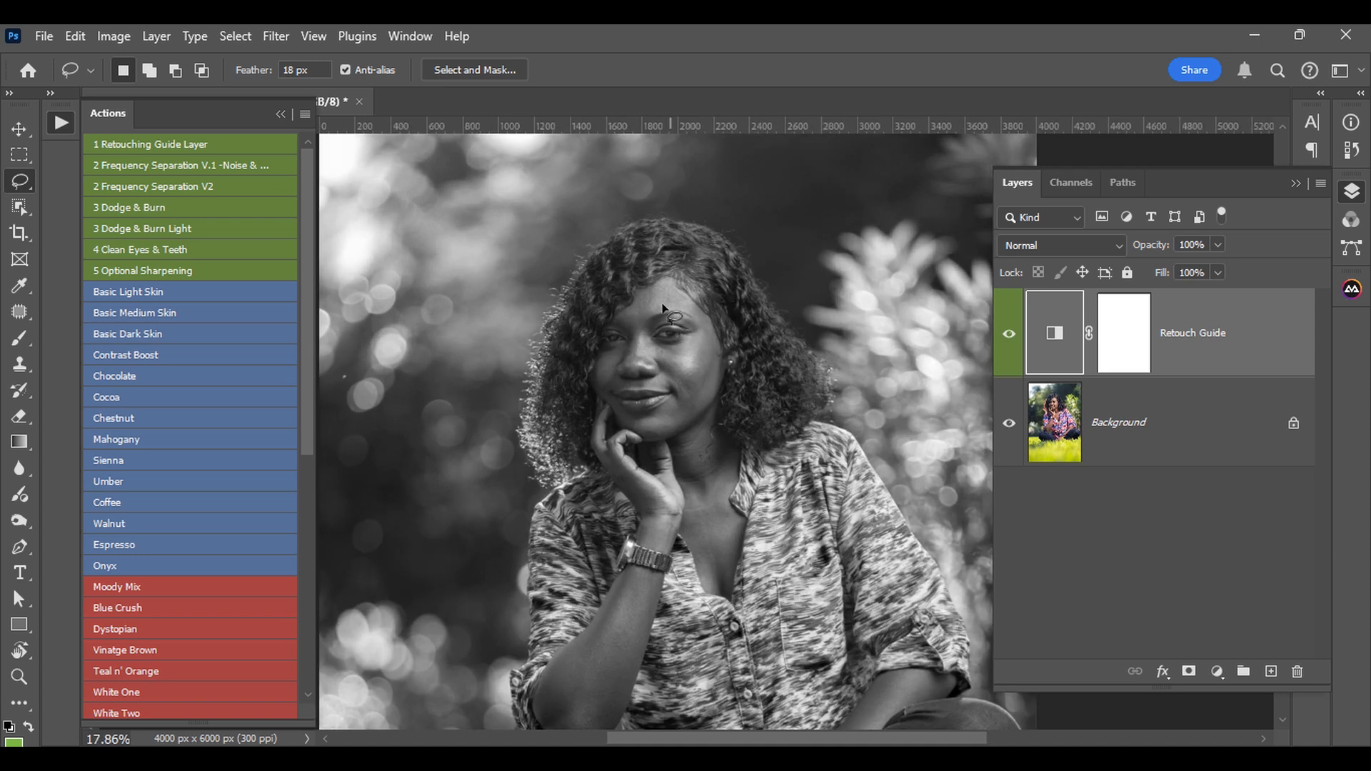
pyautogui.scroll(2, 623, 362)
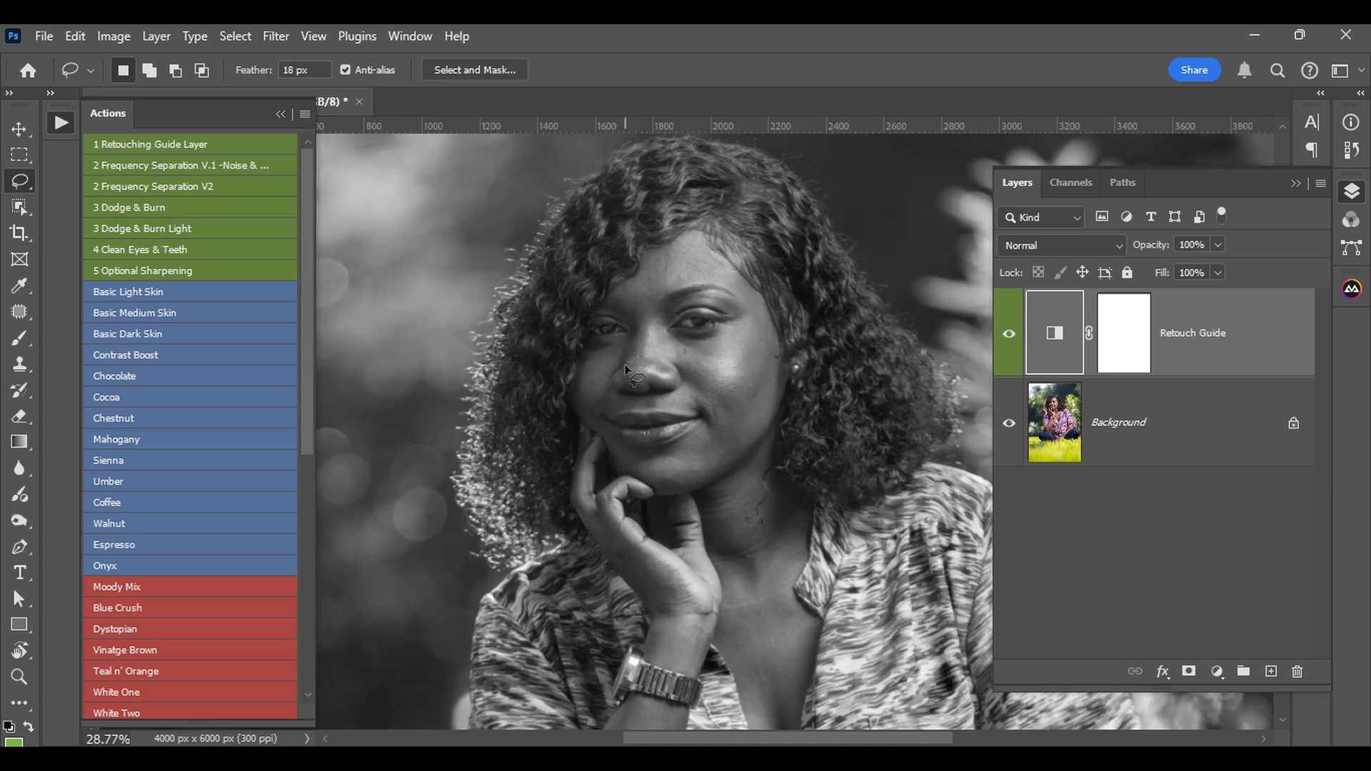
pyautogui.scroll(2, 635, 339)
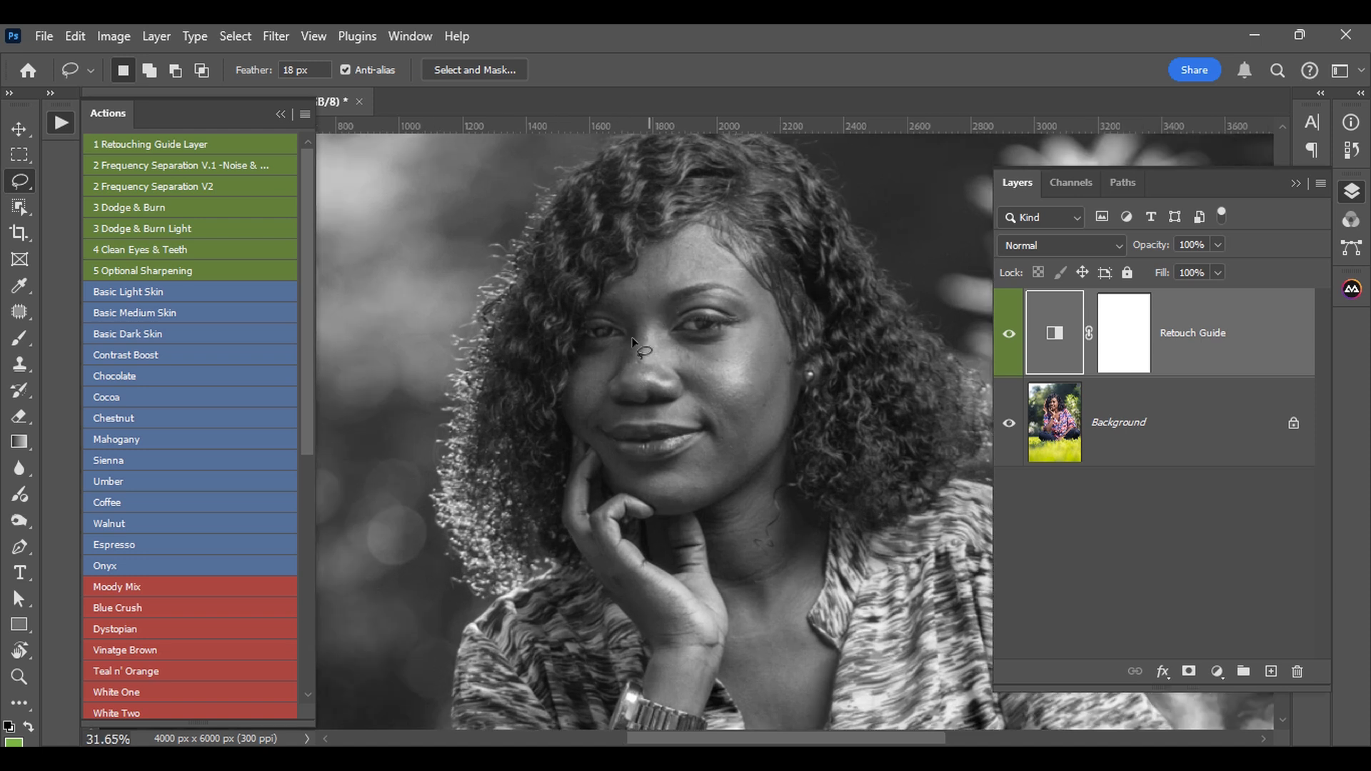
pyautogui.scroll(1, 670, 285)
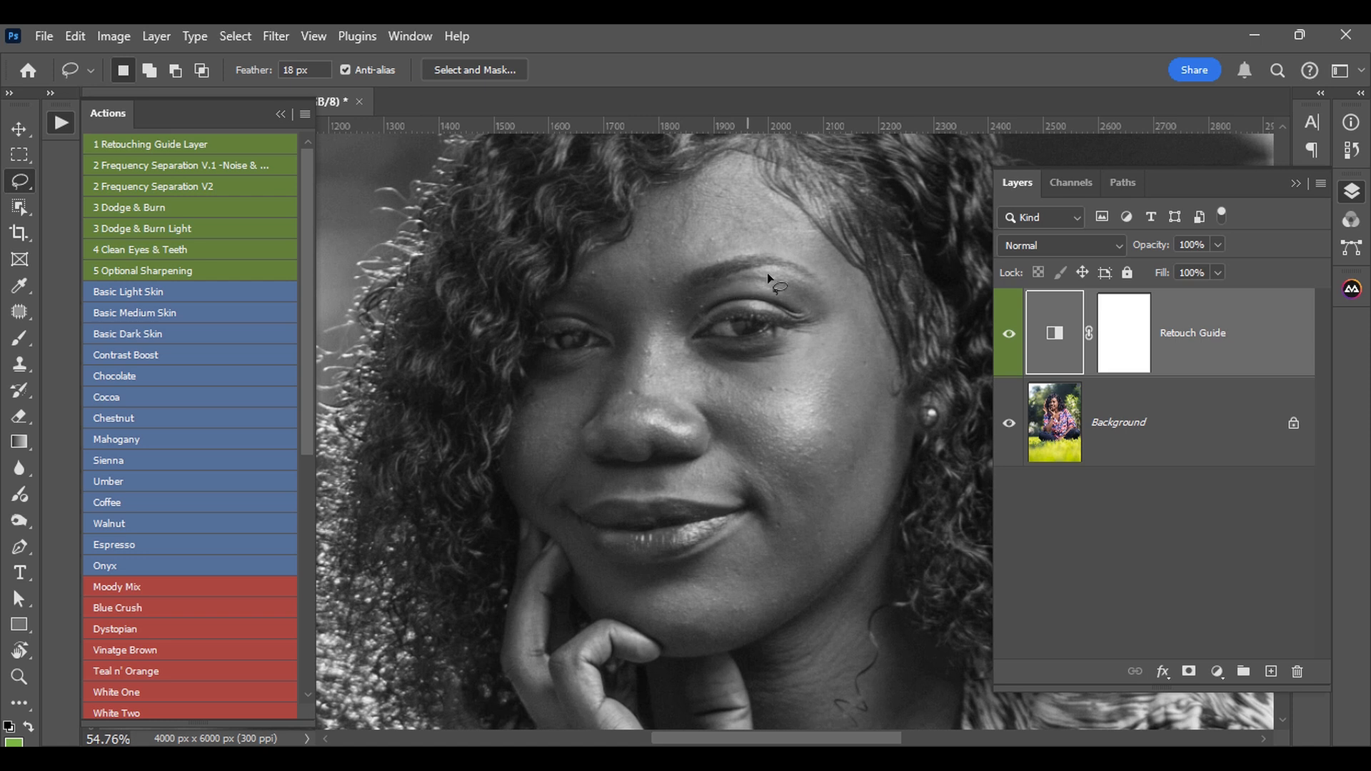
pyautogui.click(1110, 427)
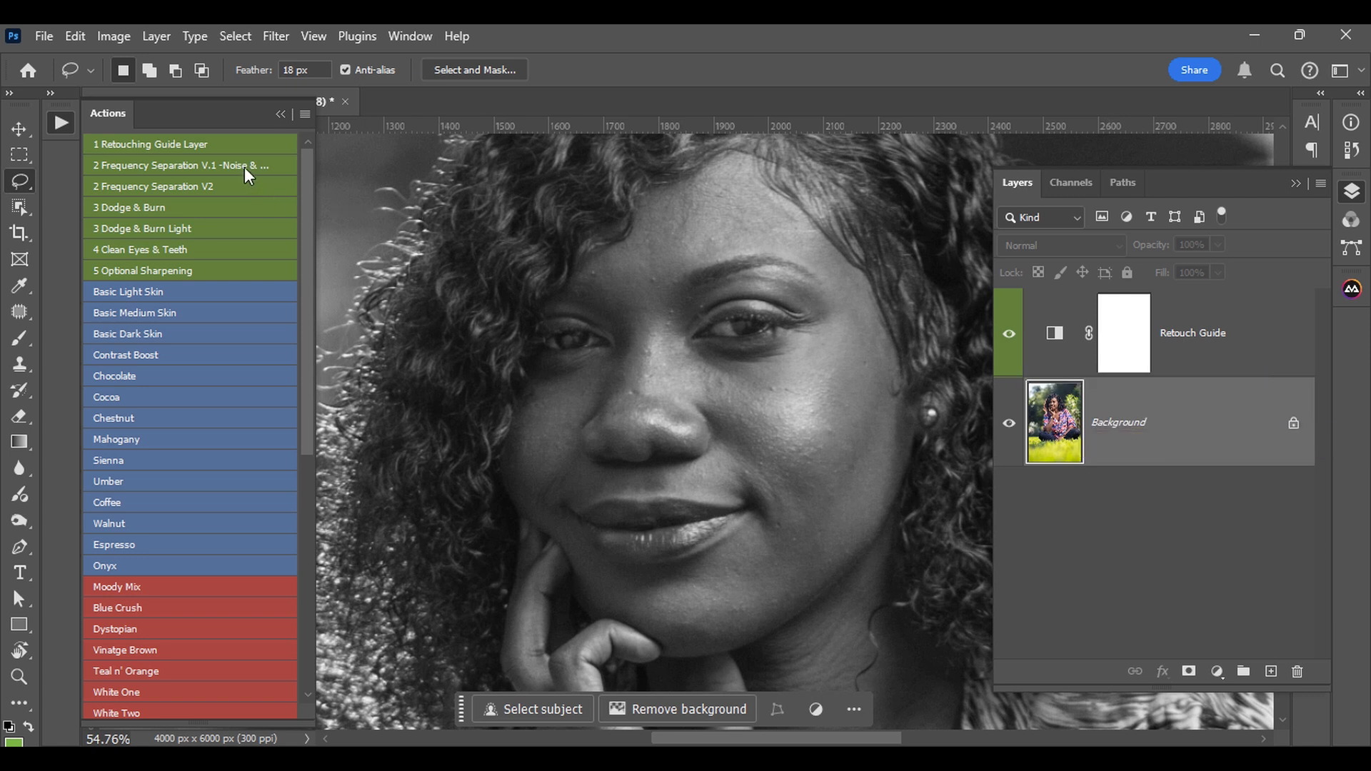
pyautogui.click(207, 184)
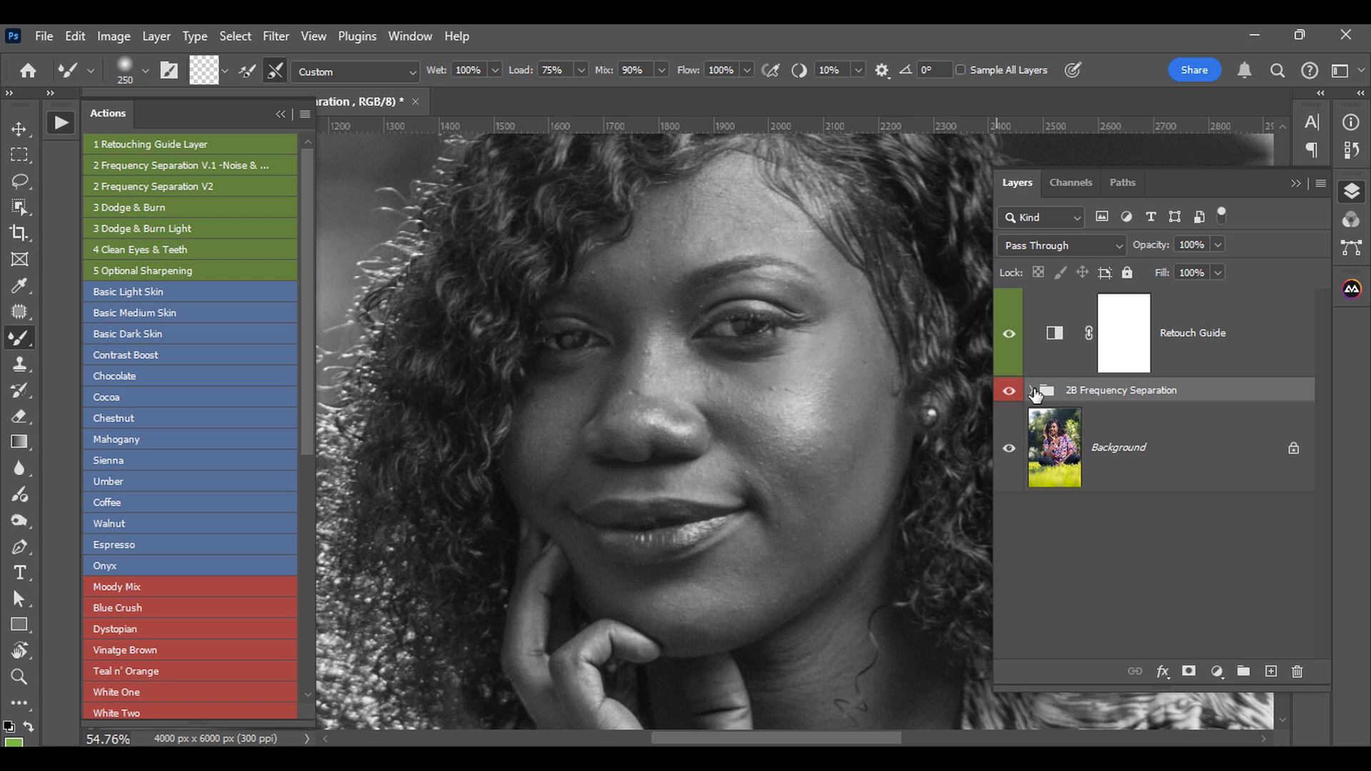
# Step: Expand the 2B Frequency Separation group and hide its Texture layer
pyautogui.click(1033, 392)
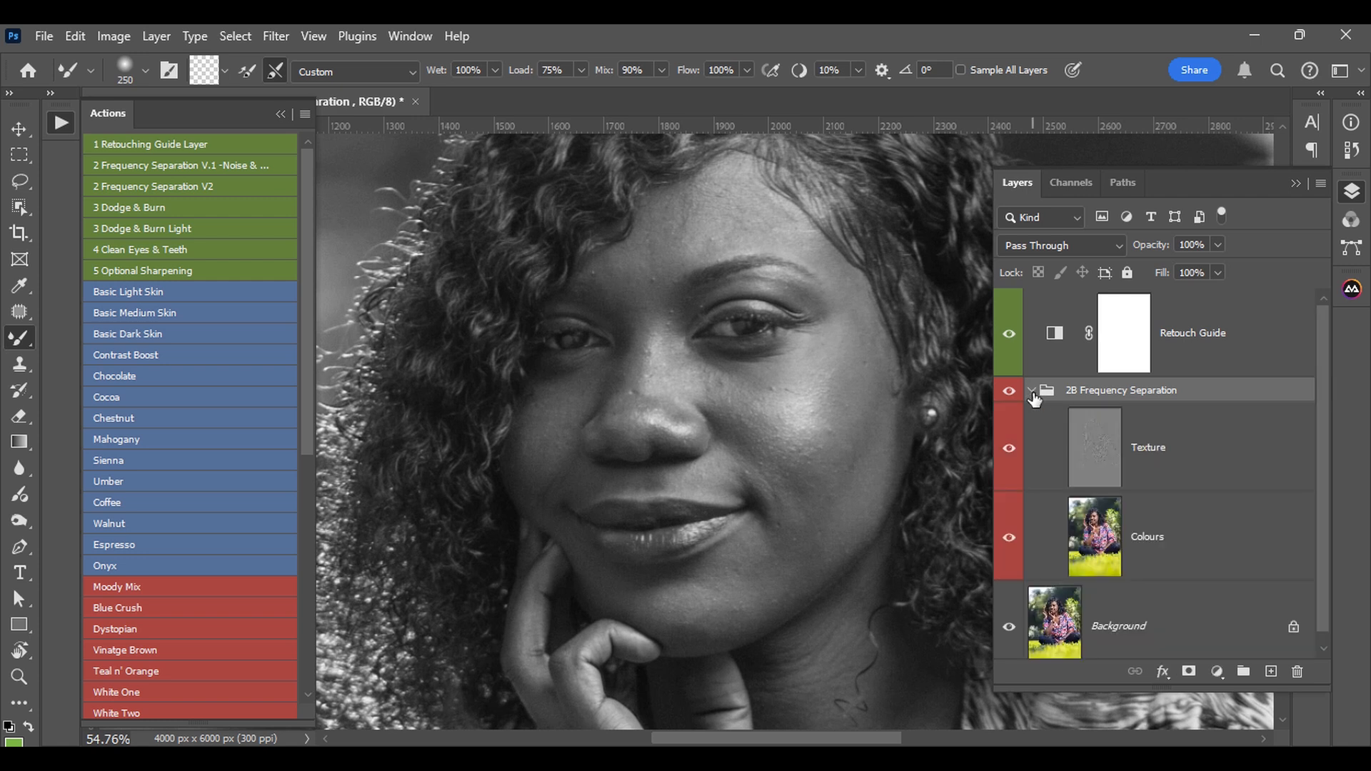
pyautogui.click(1010, 450)
pyautogui.scroll(-5, 847, 372)
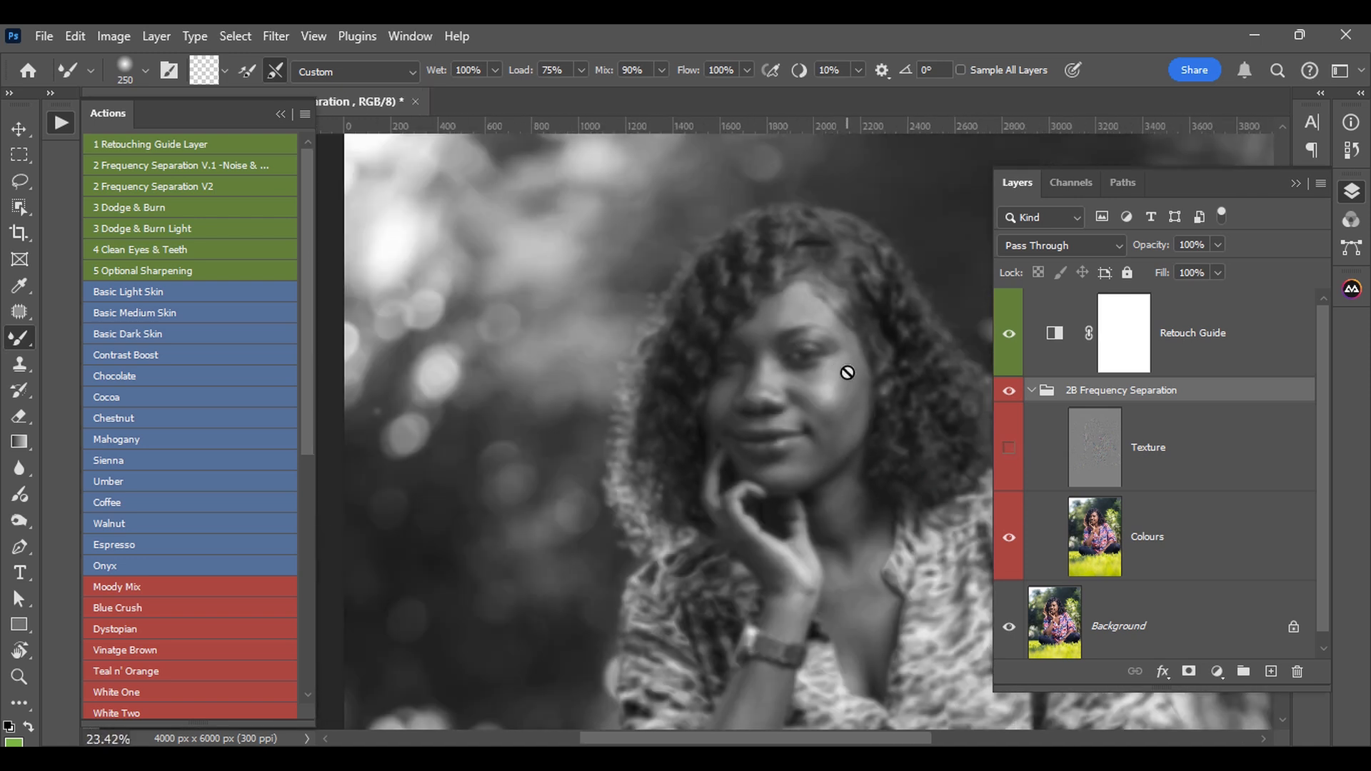
pyautogui.moveTo(841, 416); pyautogui.dragTo(666, 346)
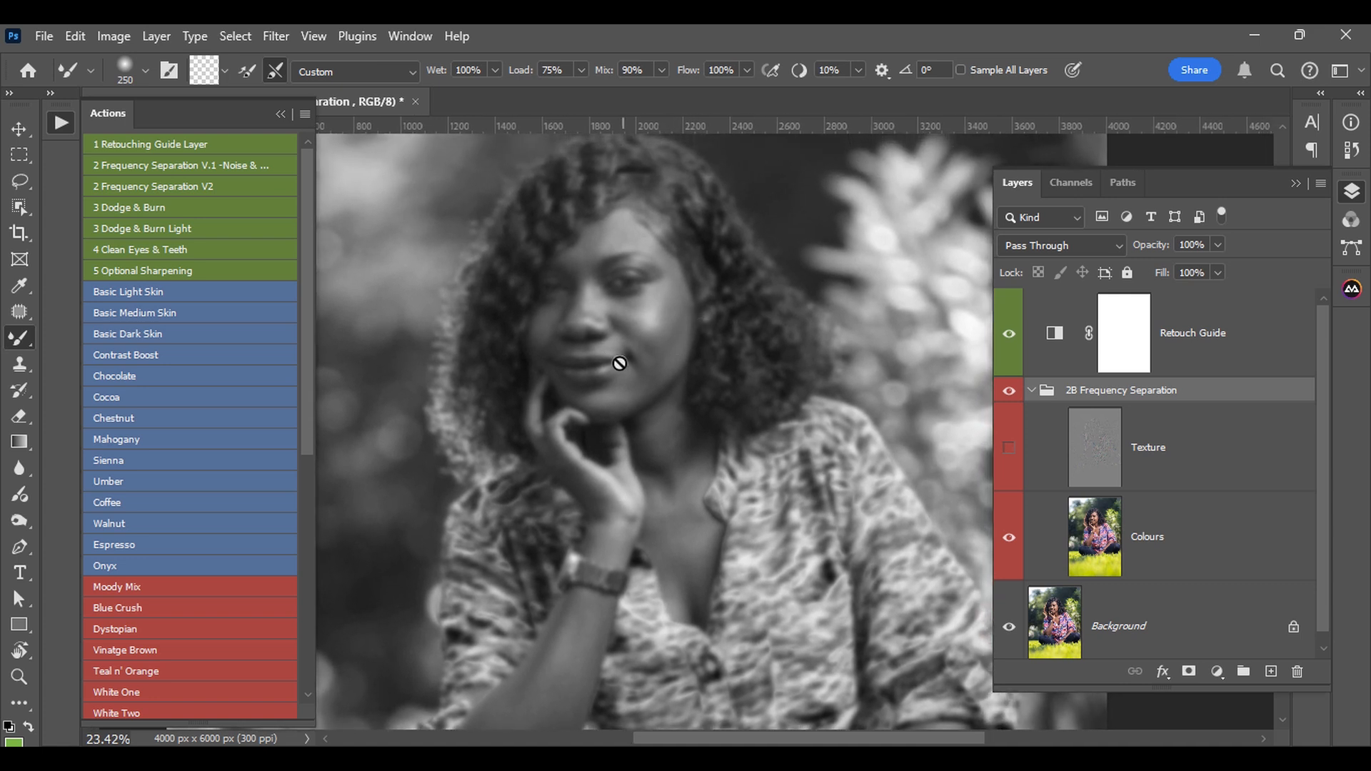
# Step: Lasso the bright cheek area beneath the eye with an 18 px feather and make the Colours layer active
pyautogui.press('l')
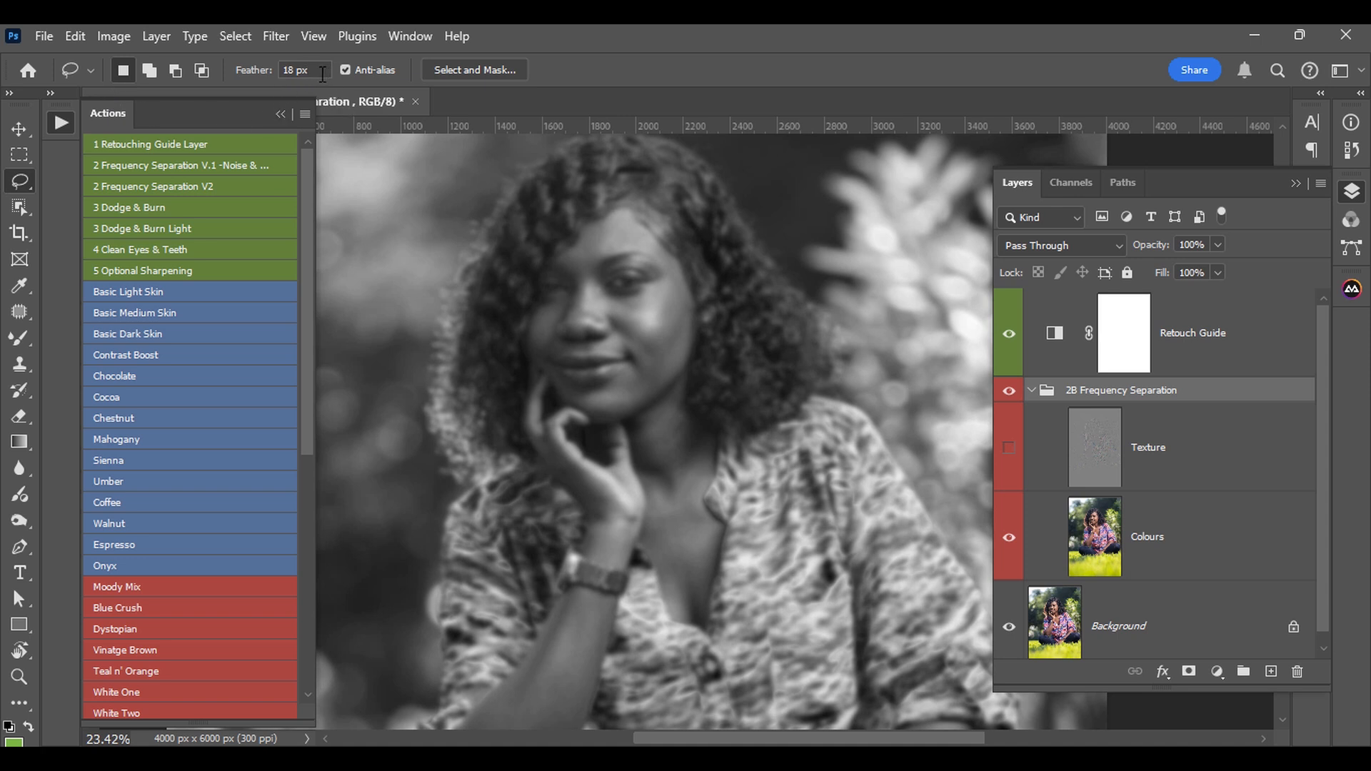
pyautogui.scroll(3, 656, 263)
pyautogui.scroll(1, 674, 287)
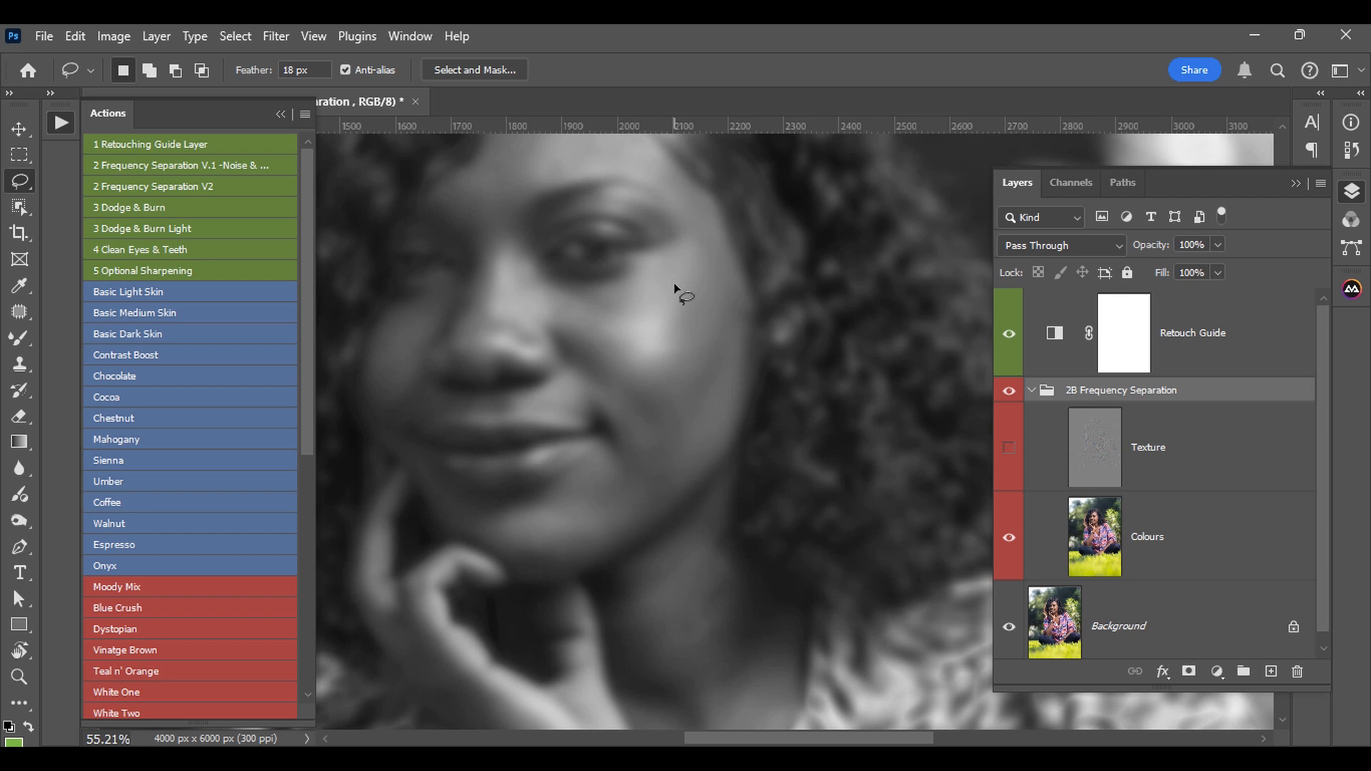
pyautogui.press('space')
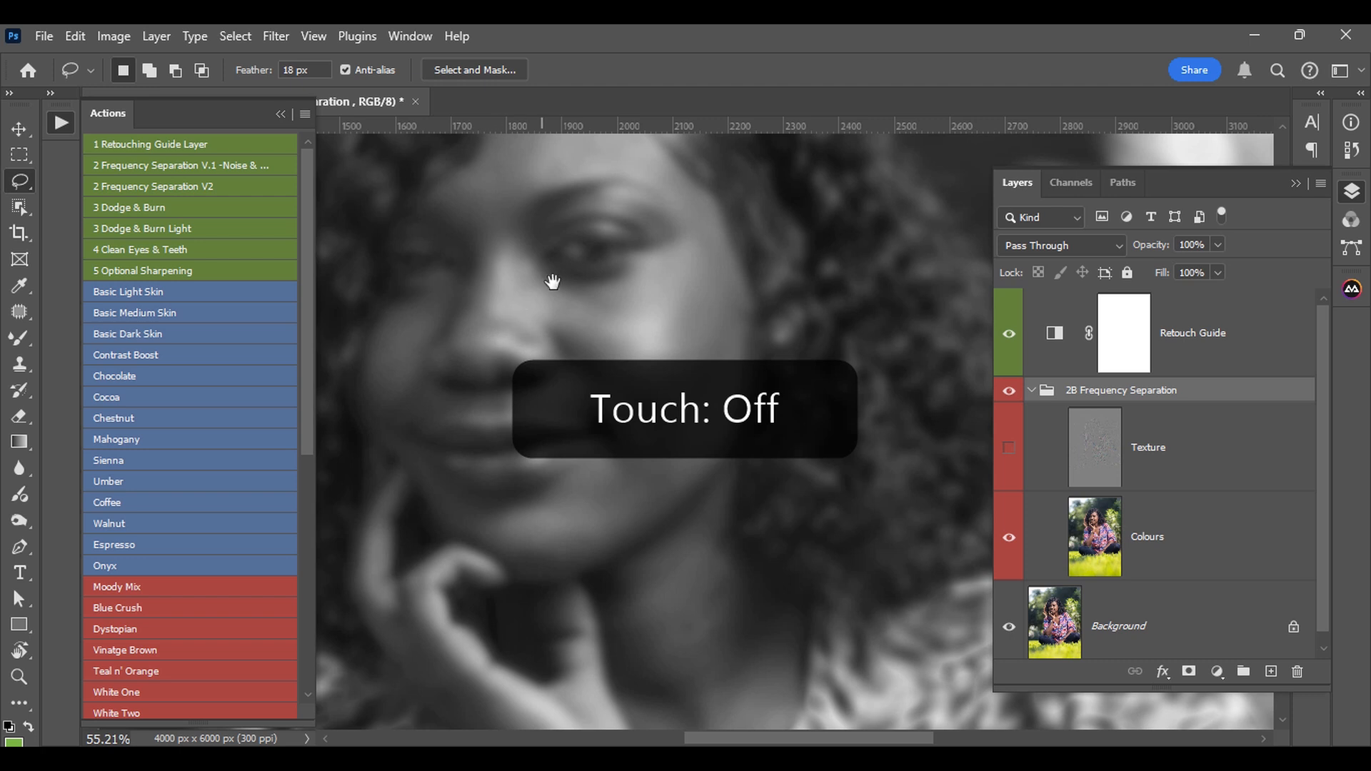
pyautogui.moveTo(603, 281); pyautogui.dragTo(576, 269)
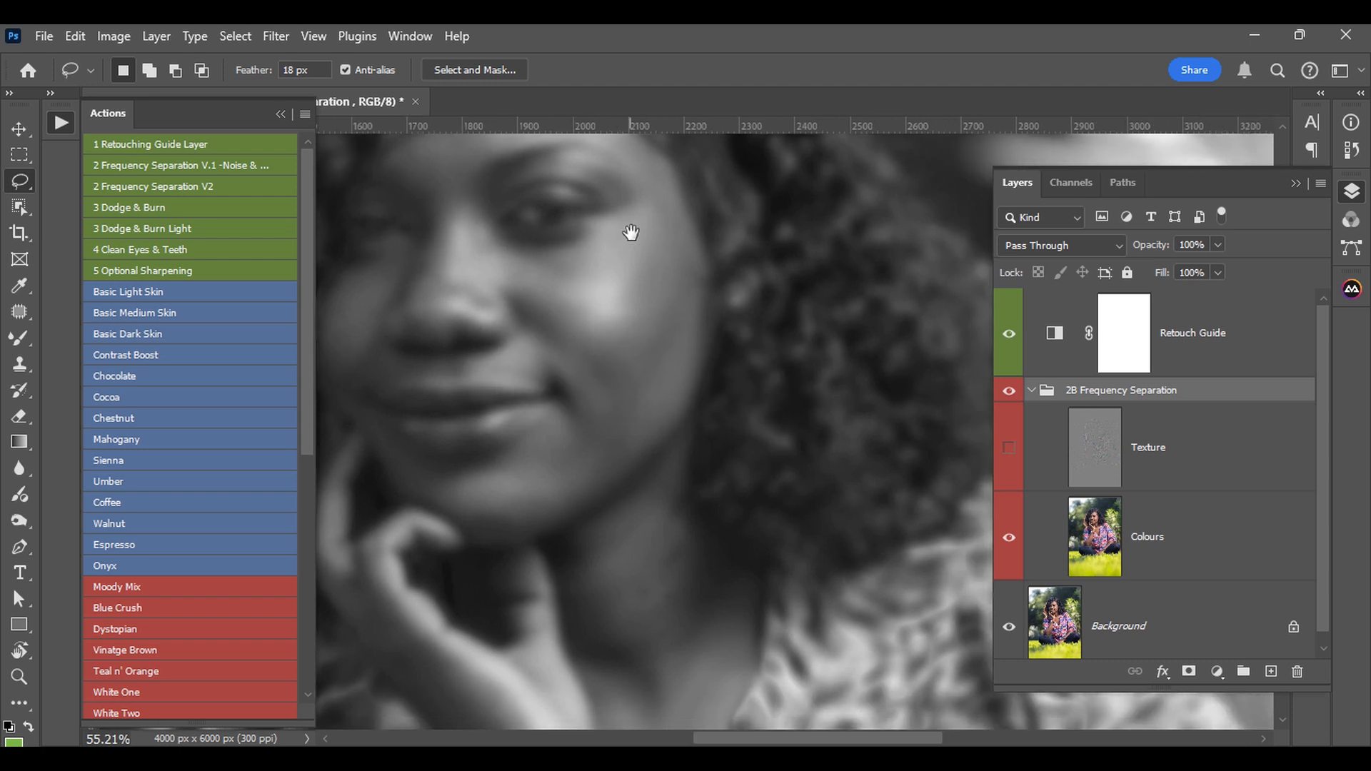
pyautogui.moveTo(631, 233); pyautogui.dragTo(625, 273)
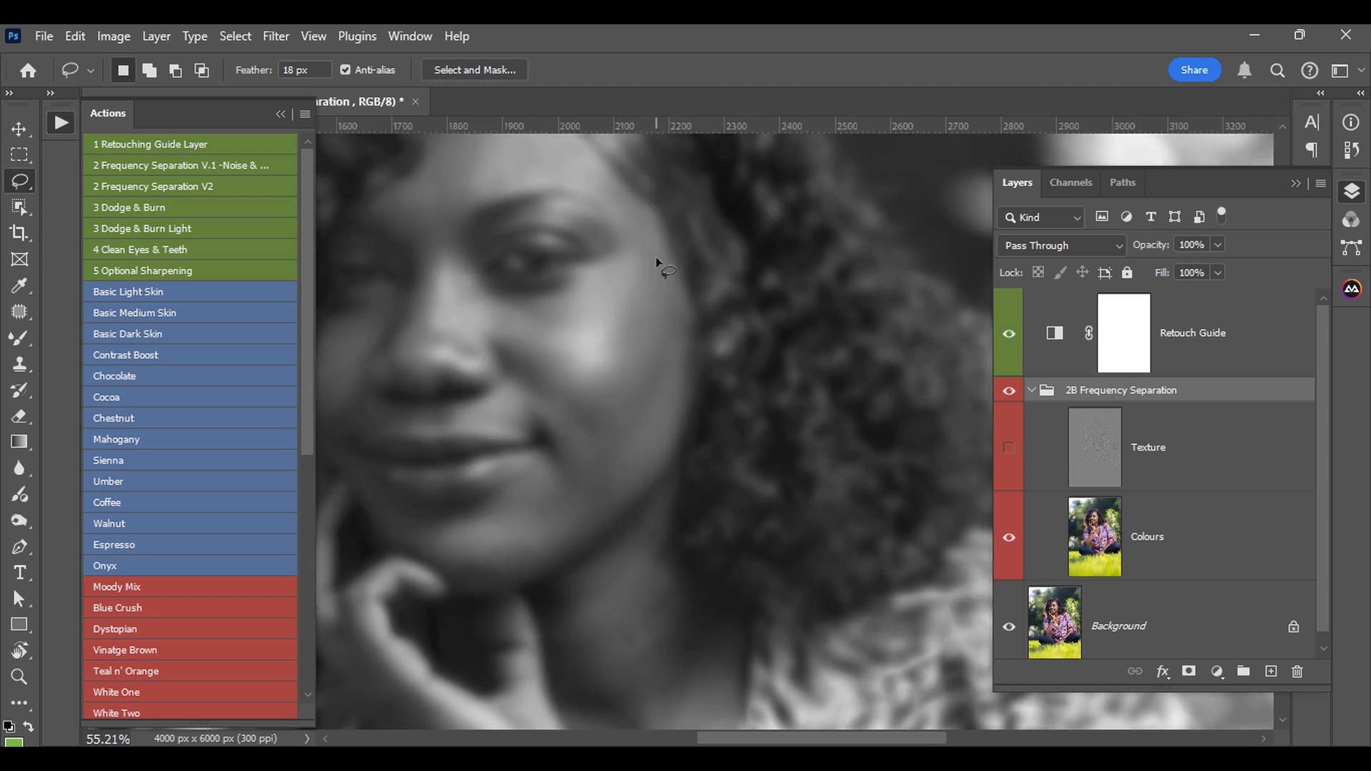
pyautogui.moveTo(655, 261)
pyautogui.mouseDown()
pyautogui.moveTo(630, 248)
pyautogui.moveTo(565, 294)
pyautogui.moveTo(488, 319)
pyautogui.moveTo(573, 398)
pyautogui.moveTo(613, 460)
pyautogui.moveTo(635, 460)
pyautogui.moveTo(666, 393)
pyautogui.moveTo(659, 277)
pyautogui.mouseUp()
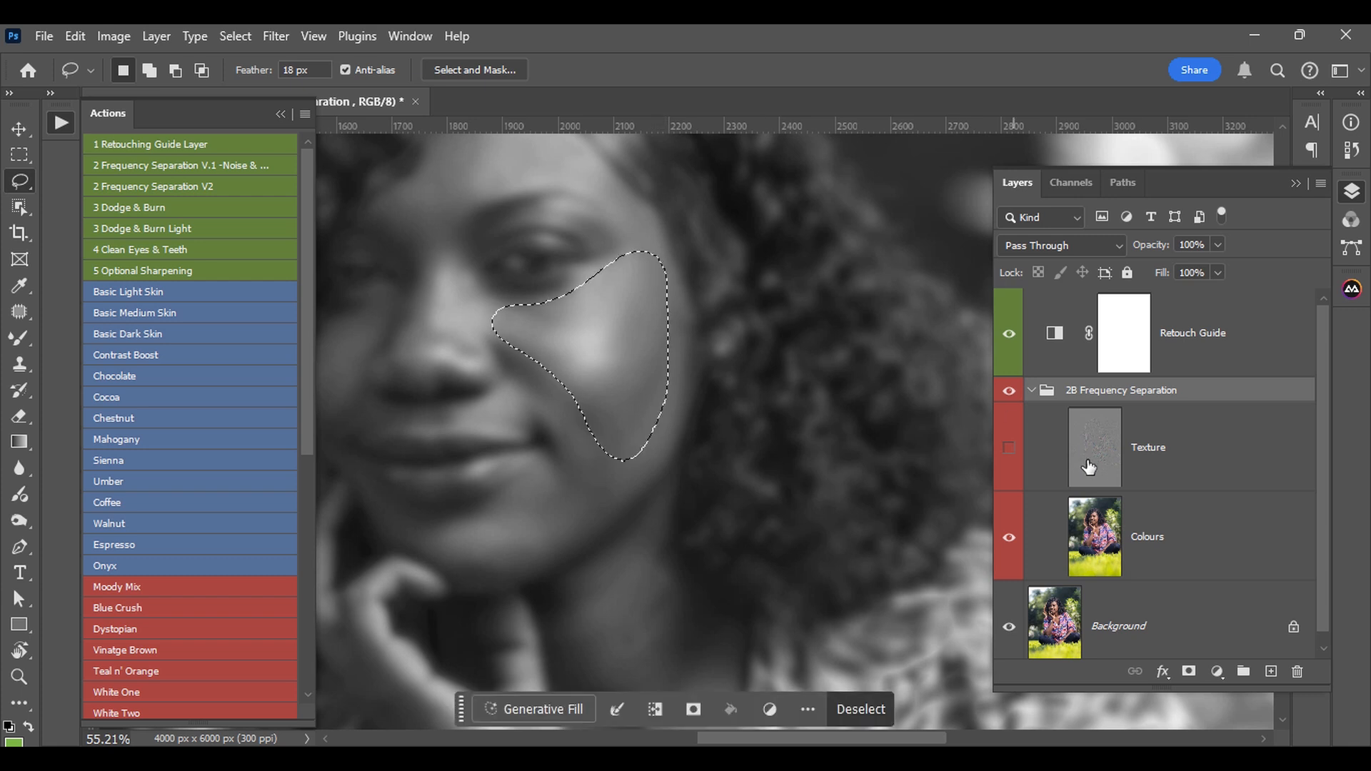
pyautogui.click(1162, 540)
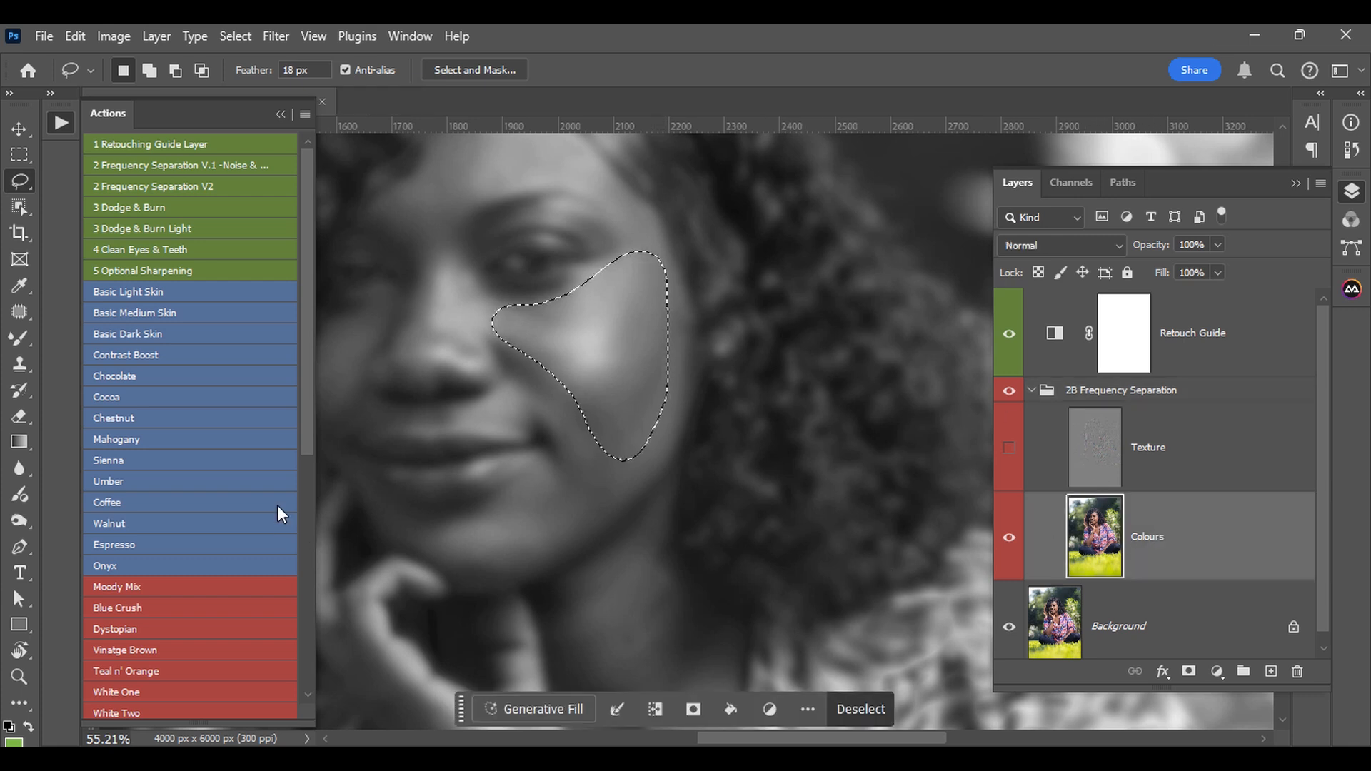
# Step: Smooth the skin on the Colours layer by lassoing one patch after another and running the 32px Blur action on each
pyautogui.moveTo(307, 418); pyautogui.dragTo(354, 683)
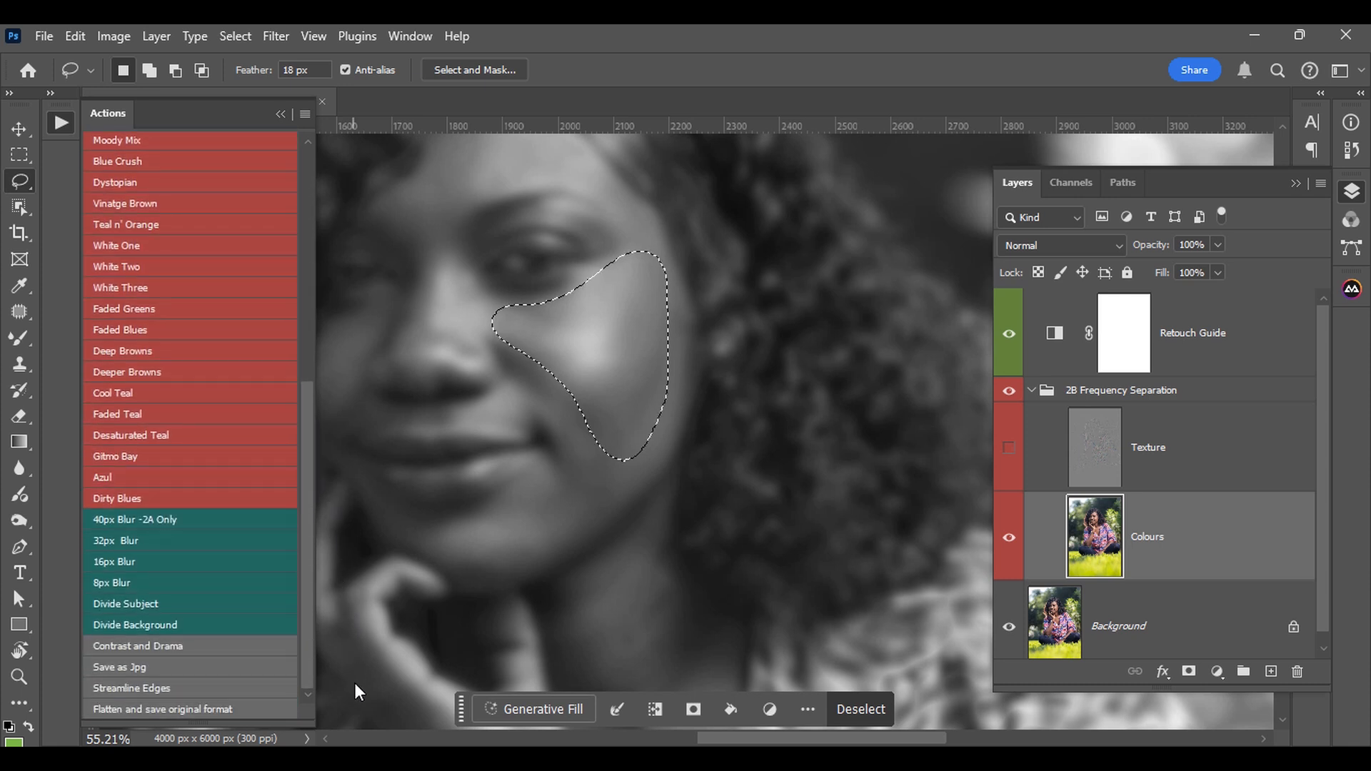
pyautogui.hotkey('ctrl', 'd')
pyautogui.moveTo(593, 443)
pyautogui.mouseDown()
pyautogui.moveTo(616, 248)
pyautogui.moveTo(635, 208)
pyautogui.moveTo(702, 209)
pyautogui.moveTo(724, 262)
pyautogui.moveTo(709, 217)
pyautogui.moveTo(657, 270)
pyautogui.moveTo(561, 324)
pyautogui.moveTo(569, 352)
pyautogui.moveTo(634, 352)
pyautogui.mouseUp()
pyautogui.moveTo(576, 292)
pyautogui.mouseDown()
pyautogui.moveTo(584, 414)
pyautogui.moveTo(631, 590)
pyautogui.mouseUp()
pyautogui.moveTo(661, 181)
pyautogui.mouseDown()
pyautogui.moveTo(567, 258)
pyautogui.moveTo(707, 232)
pyautogui.mouseUp()
pyautogui.click(130, 548)
pyautogui.moveTo(827, 604)
pyautogui.mouseDown()
pyautogui.moveTo(719, 253)
pyautogui.moveTo(739, 461)
pyautogui.moveTo(742, 299)
pyautogui.mouseUp()
pyautogui.click(104, 546)
pyautogui.moveTo(767, 489); pyautogui.dragTo(709, 275)
pyautogui.moveTo(708, 281)
pyautogui.mouseDown()
pyautogui.moveTo(713, 247)
pyautogui.moveTo(739, 401)
pyautogui.mouseUp()
pyautogui.click(116, 542)
pyautogui.moveTo(471, 485); pyautogui.dragTo(675, 129)
pyautogui.moveTo(410, 435)
pyautogui.mouseDown()
pyautogui.moveTo(648, 163)
pyautogui.moveTo(410, 435)
pyautogui.mouseUp()
pyautogui.click(276, 536)
pyautogui.scroll(-3, 627, 314)
pyautogui.scroll(2, 686, 421)
pyautogui.moveTo(685, 421); pyautogui.dragTo(597, 452)
pyautogui.moveTo(628, 372)
pyautogui.mouseDown()
pyautogui.moveTo(661, 318)
pyautogui.moveTo(544, 492)
pyautogui.mouseUp()
pyautogui.click(277, 541)
pyautogui.scroll(-3, 343, 190)
pyautogui.moveTo(343, 190); pyautogui.dragTo(617, 597)
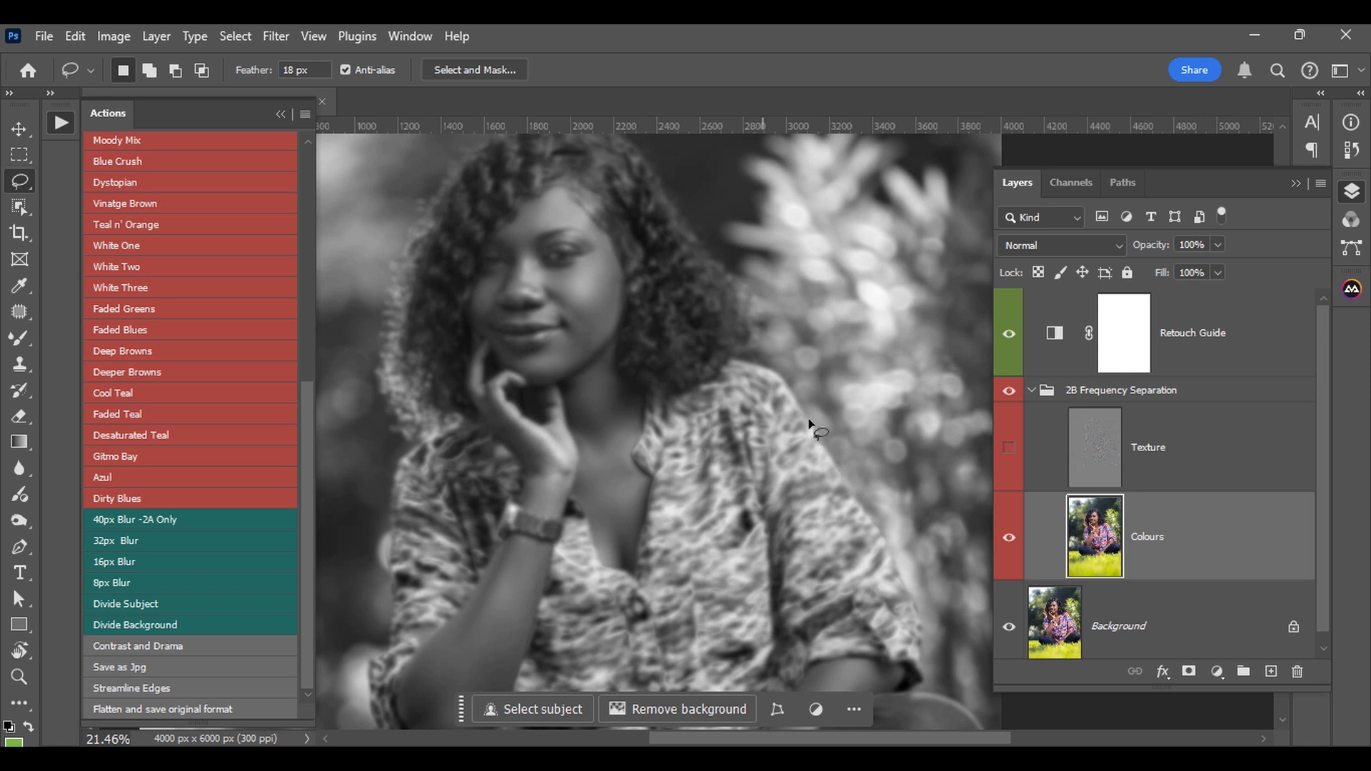
# Step: Show the Texture layer again and inspect the skin of the face up close
pyautogui.click(1008, 448)
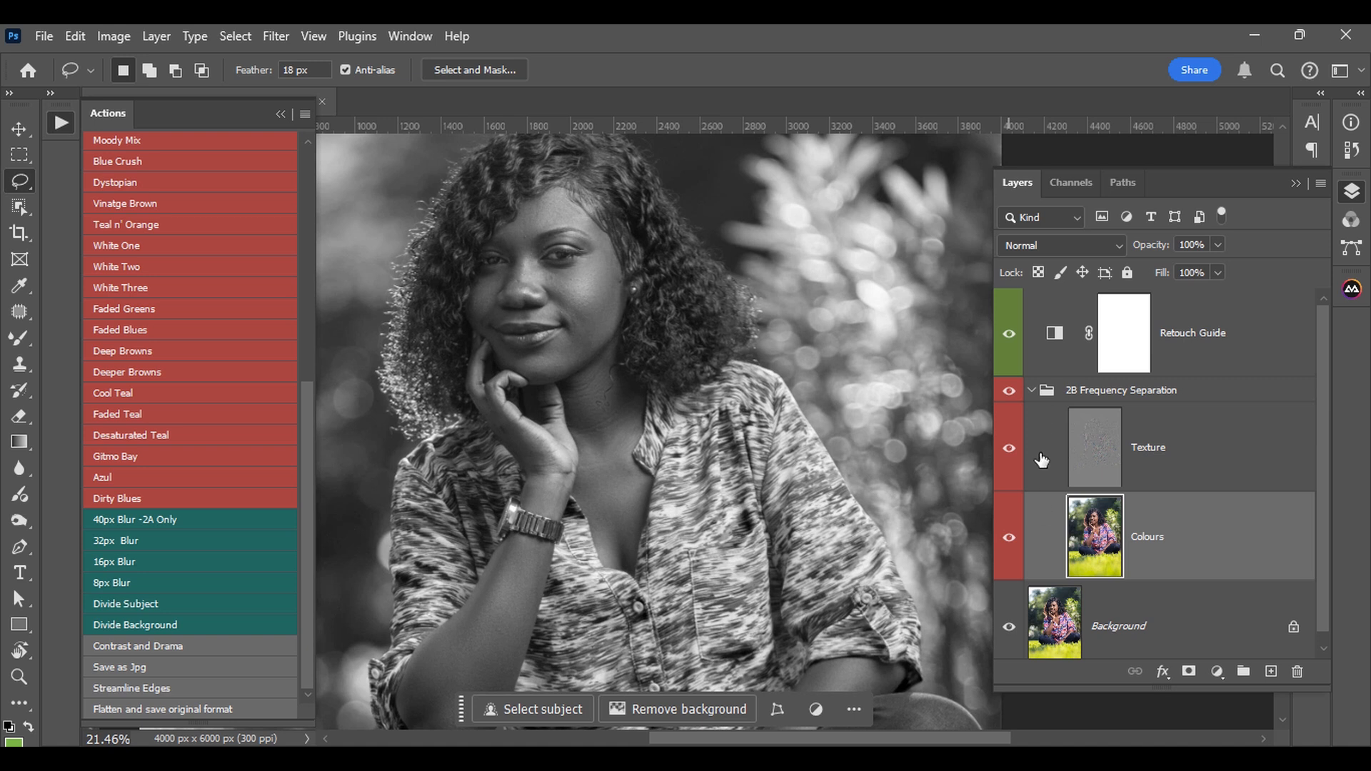
pyautogui.scroll(5, 581, 290)
pyautogui.scroll(1, 615, 246)
pyautogui.moveTo(613, 250); pyautogui.dragTo(584, 372)
pyautogui.moveTo(589, 394); pyautogui.dragTo(607, 417)
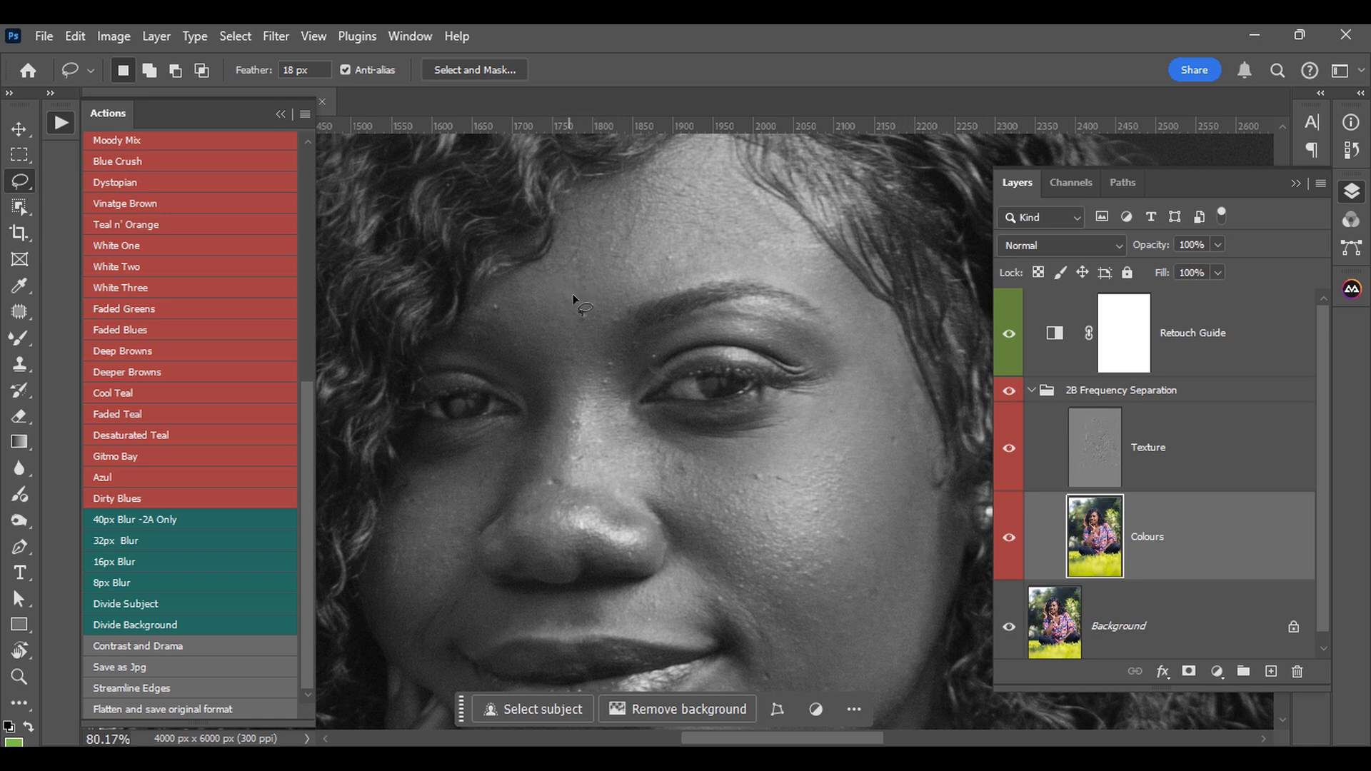
# Step: Set the Reds value of the Retouch Guide Black & White adjustment to -135
pyautogui.doubleClick(1055, 334)
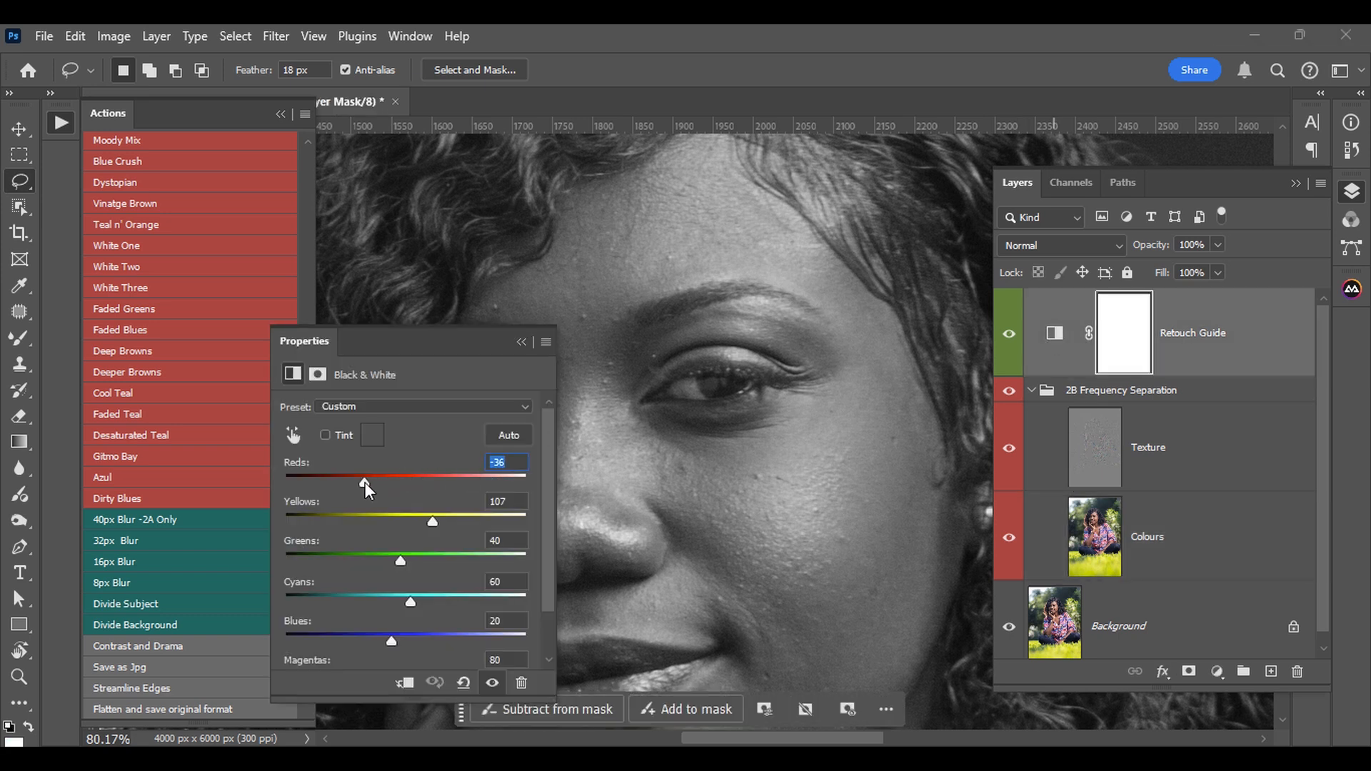
pyautogui.moveTo(365, 482); pyautogui.dragTo(316, 489)
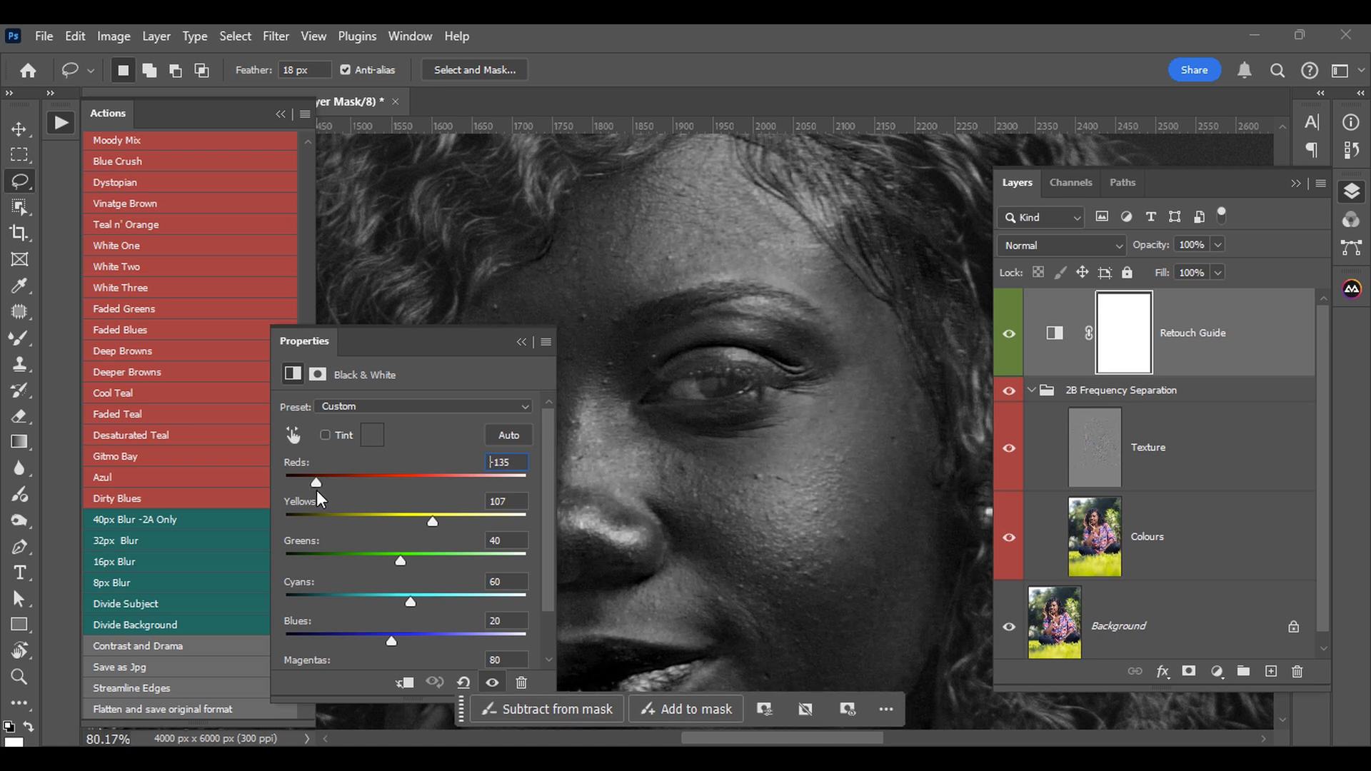
pyautogui.click(522, 343)
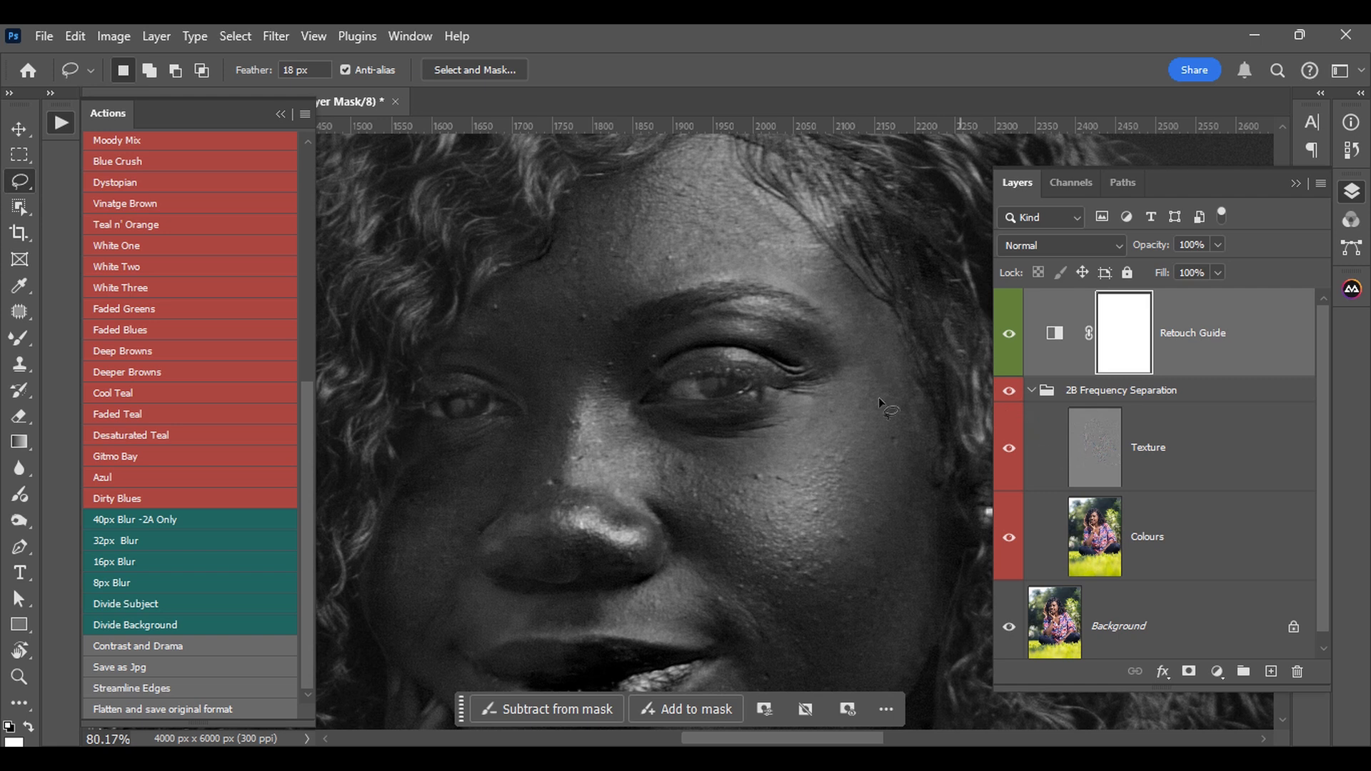
# Step: Make the Texture layer active and set up the Clone Stamp with a 25 px brush for the brow area
pyautogui.scroll(-4, 618, 407)
pyautogui.moveTo(704, 480)
pyautogui.mouseDown()
pyautogui.moveTo(682, 338)
pyautogui.moveTo(547, 407)
pyautogui.moveTo(663, 425)
pyautogui.mouseUp()
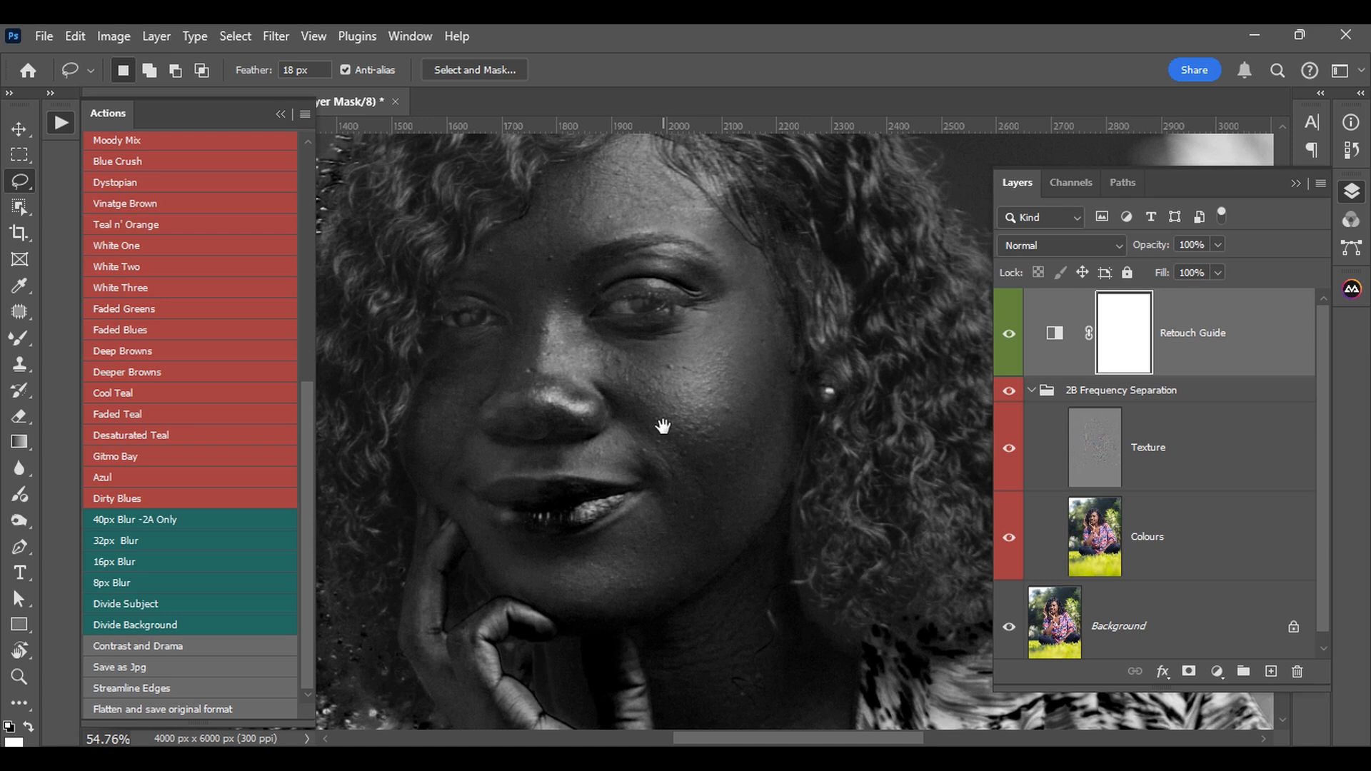
pyautogui.scroll(4, 667, 377)
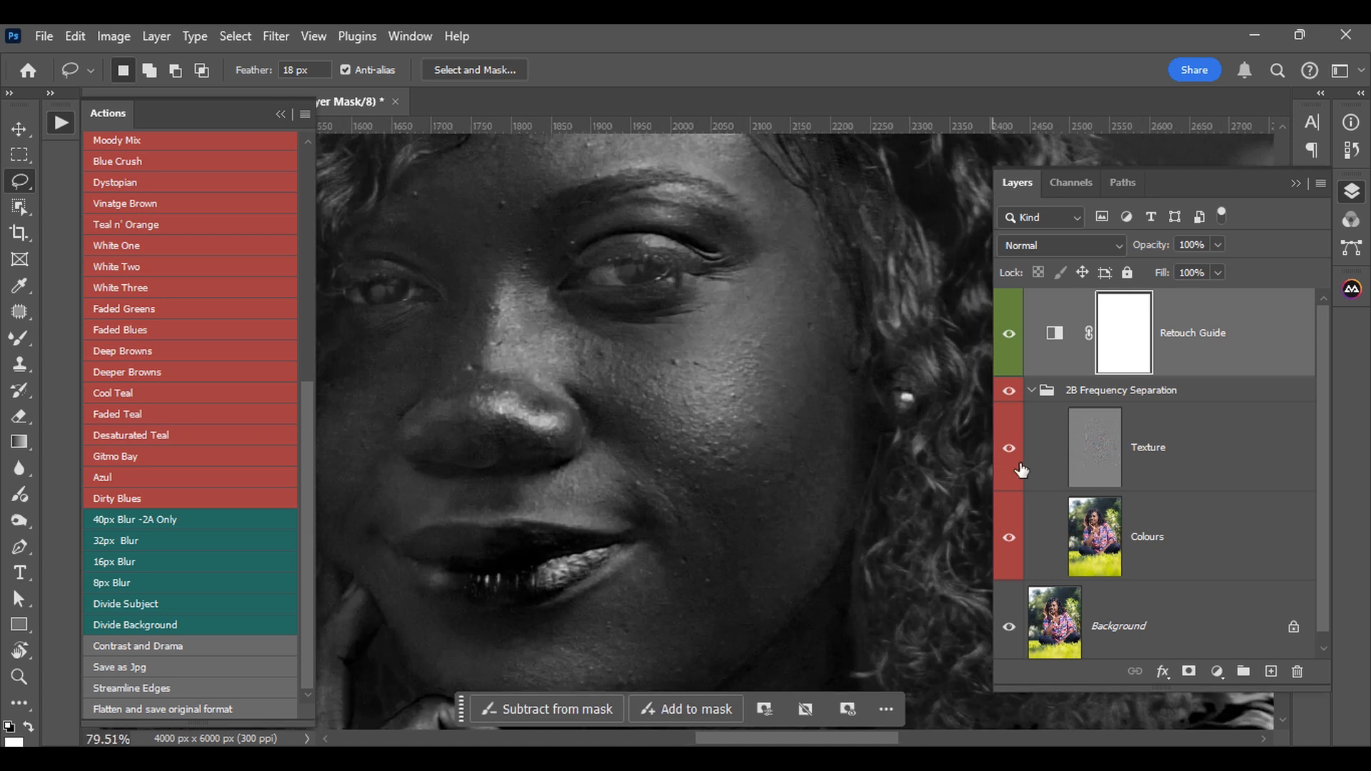
pyautogui.click(1095, 452)
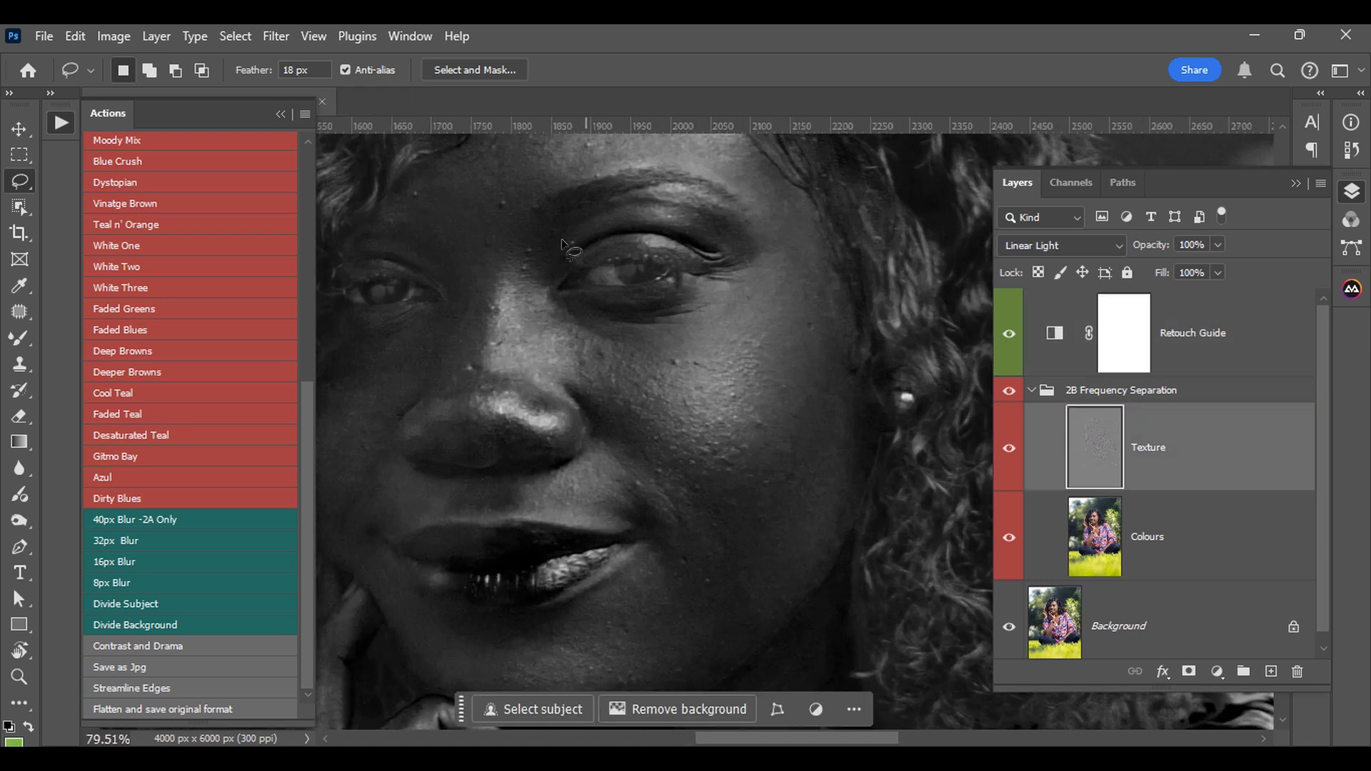
pyautogui.press('s')
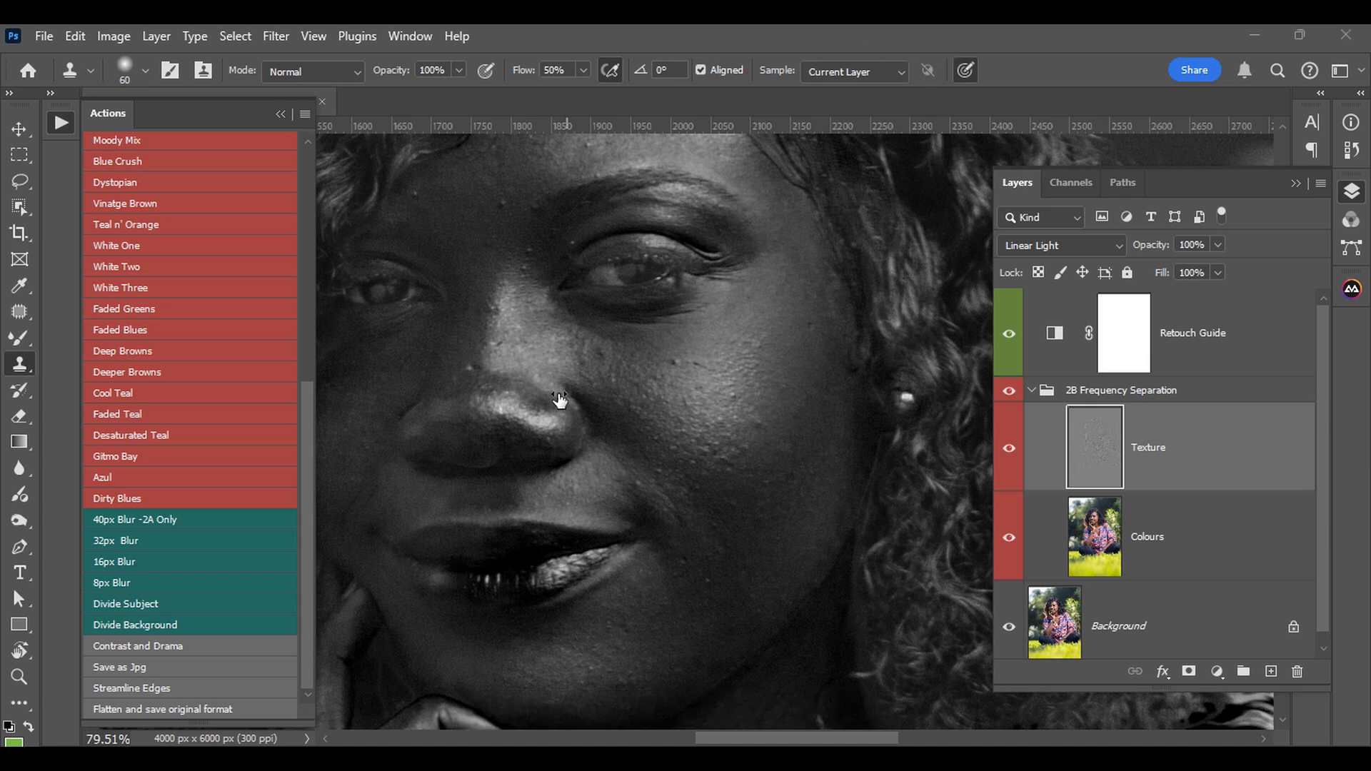
pyautogui.scroll(4, 561, 393)
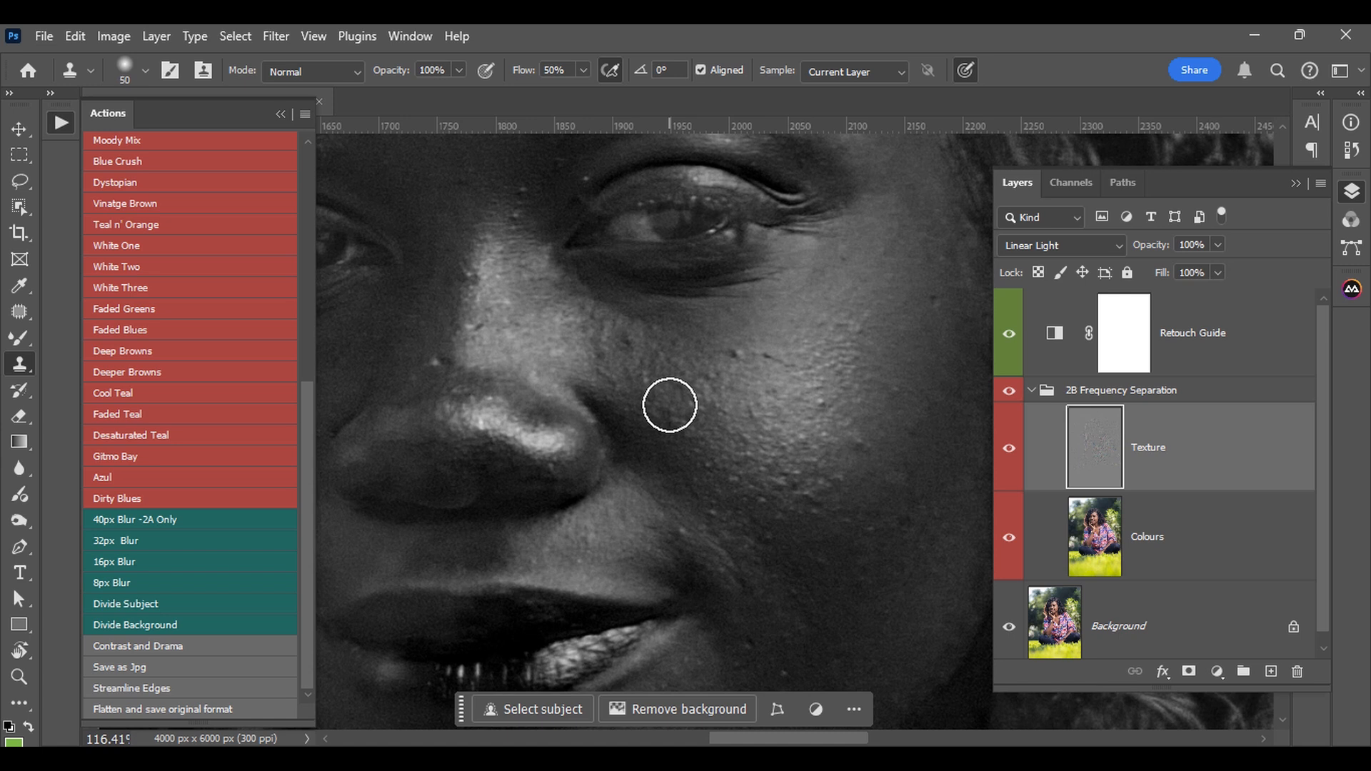
pyautogui.press('[')
pyautogui.scroll(1, 479, 359)
pyautogui.moveTo(483, 357)
pyautogui.mouseDown()
pyautogui.moveTo(504, 355)
pyautogui.moveTo(533, 428)
pyautogui.moveTo(635, 522)
pyautogui.mouseUp()
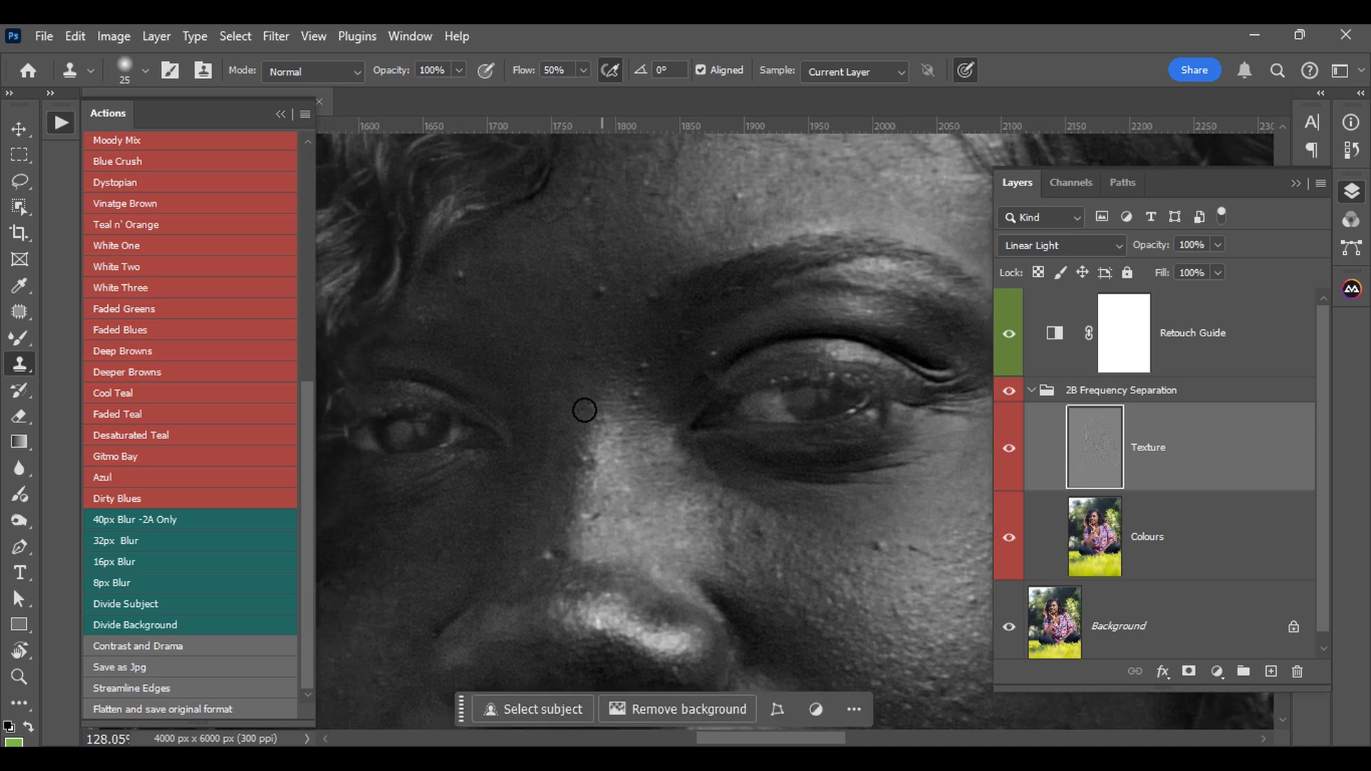
# Step: Clone clean skin texture over the small bumps on the forehead and between the eyebrows on the Texture layer
pyautogui.keyDown('alt'); pyautogui.click(498, 276); pyautogui.keyUp('alt')
pyautogui.moveTo(464, 279); pyautogui.dragTo(462, 271)
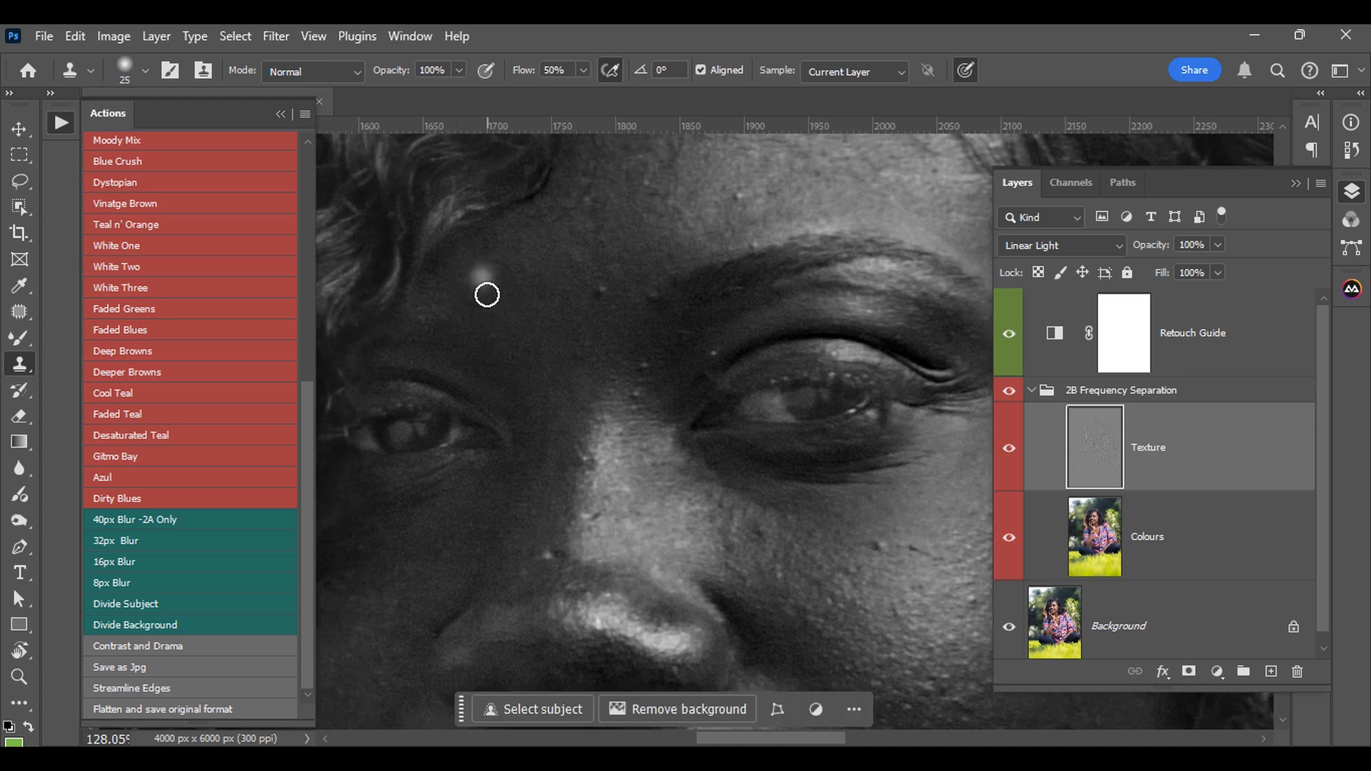
pyautogui.keyDown('alt'); pyautogui.click(556, 293); pyautogui.keyUp('alt')
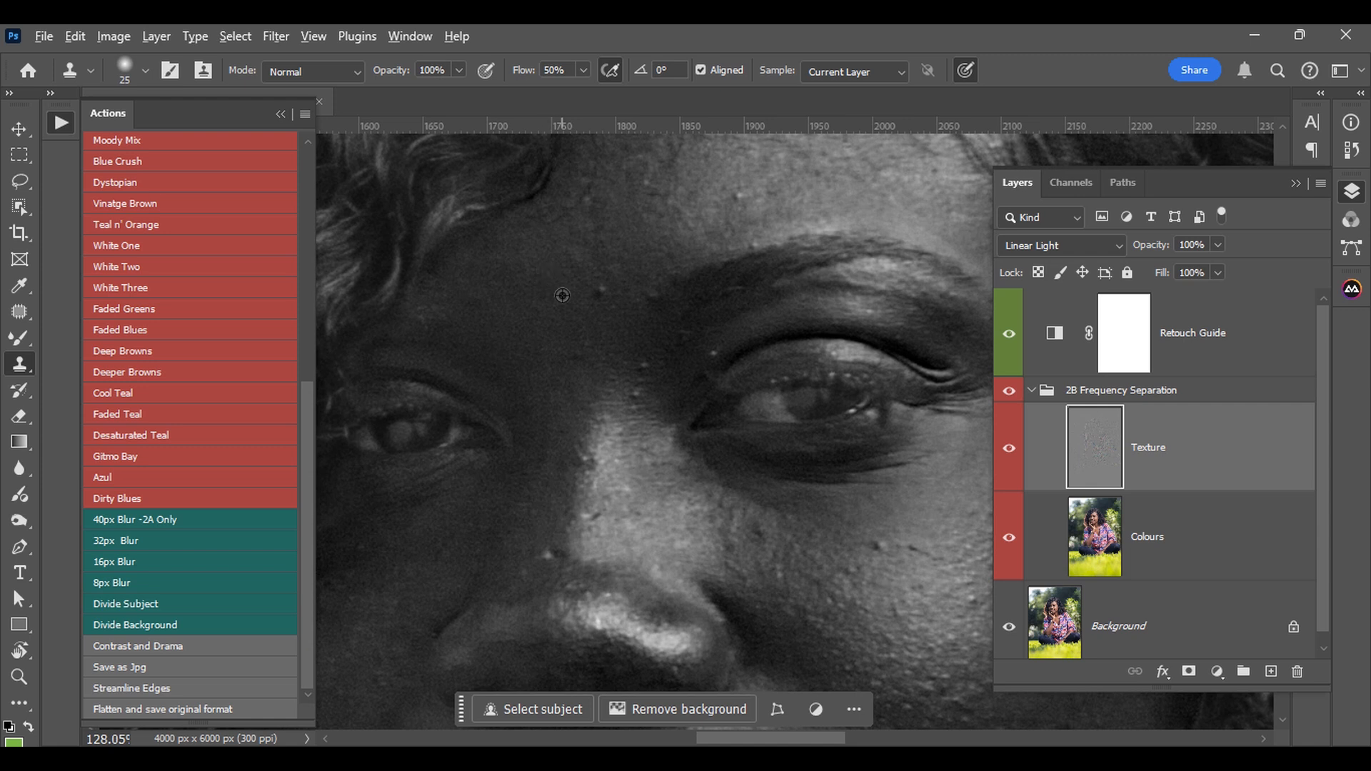
pyautogui.click(601, 289)
pyautogui.keyDown('alt'); pyautogui.click(554, 332); pyautogui.keyUp('alt')
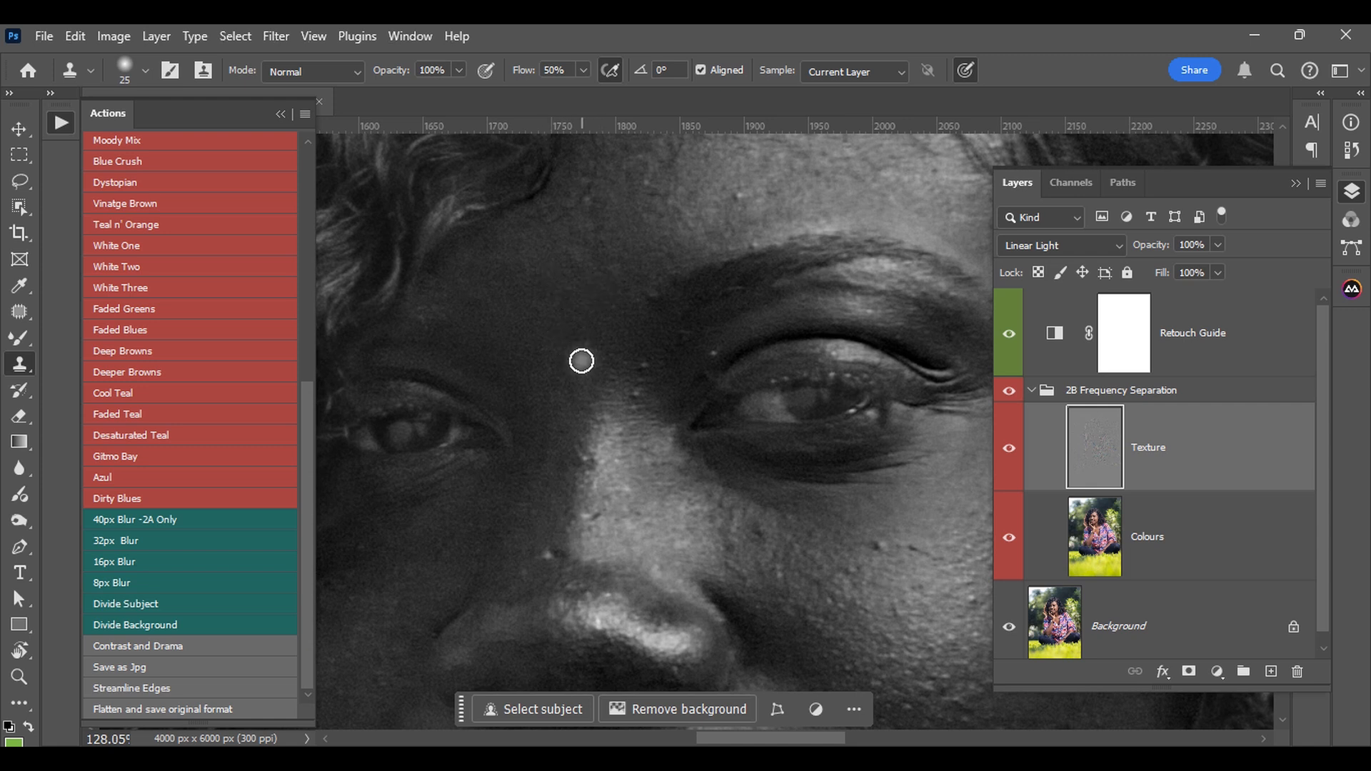
pyautogui.moveTo(581, 361); pyautogui.dragTo(580, 342)
pyautogui.keyDown('alt'); pyautogui.click(561, 407); pyautogui.keyUp('alt')
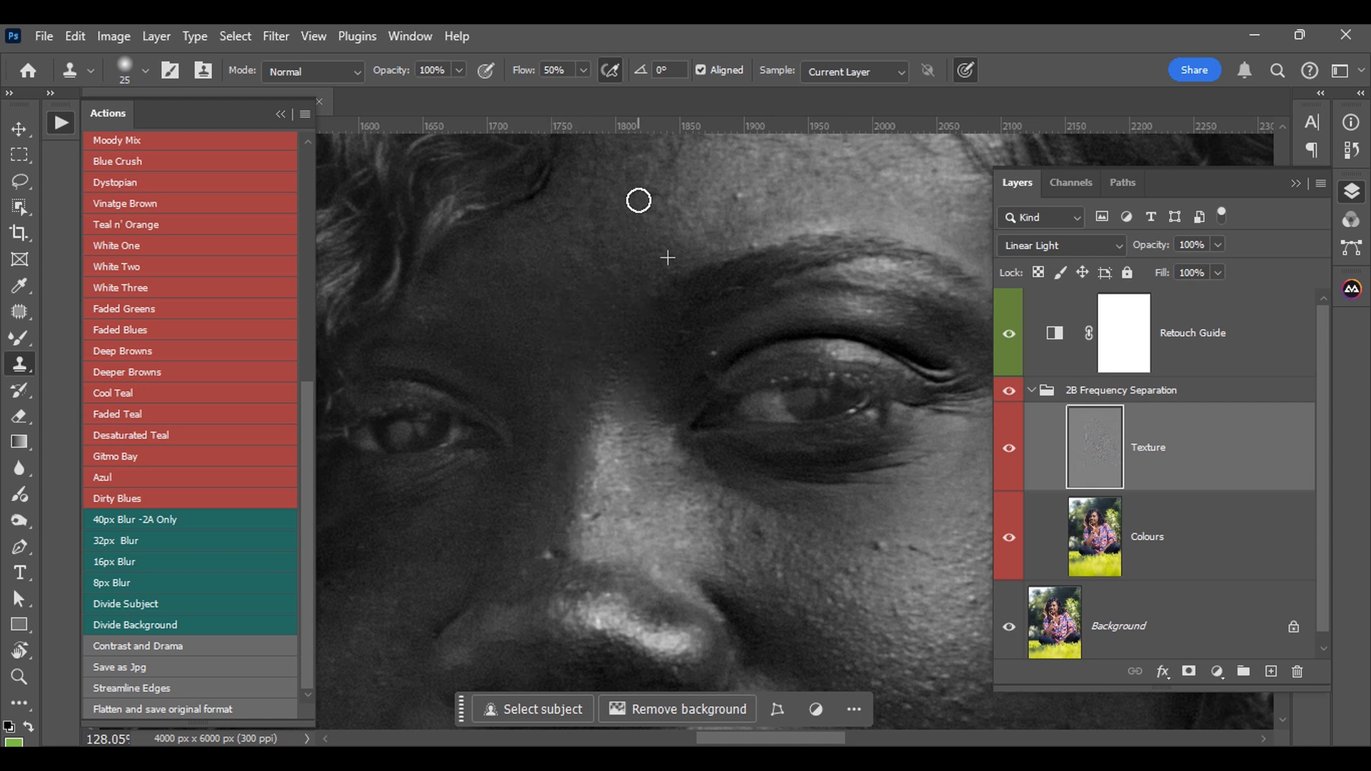
# Step: Enlarge the Clone Stamp brush to 35 px and clone clean texture over the remaining blemishes on the cheek and lower face
pyautogui.hscroll(2, 523, 465)
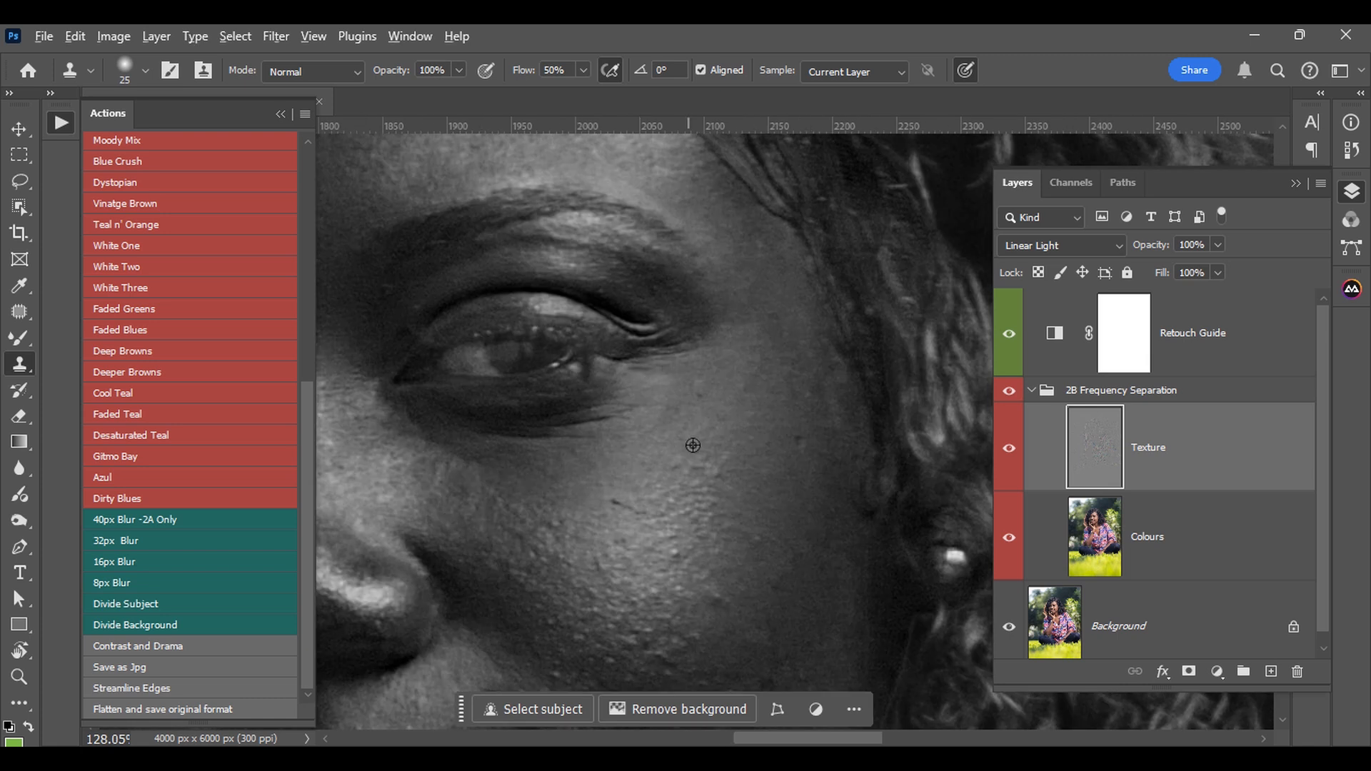
pyautogui.scroll(-2, 743, 398)
pyautogui.keyDown('alt'); pyautogui.click(733, 513); pyautogui.keyUp('alt')
pyautogui.press(']')
pyautogui.press(']')
pyautogui.click(671, 379)
pyautogui.hscroll(-3, 694, 422)
pyautogui.moveTo(655, 571); pyautogui.dragTo(585, 215)
pyautogui.keyDown('alt'); pyautogui.click(630, 511); pyautogui.keyUp('alt')
pyautogui.click(685, 545)
pyautogui.keyDown('alt'); pyautogui.click(749, 495); pyautogui.keyUp('alt')
pyautogui.click(740, 434)
pyautogui.moveTo(905, 268); pyautogui.dragTo(667, 392)
# Step: Collapse the 2B Frequency Separation group and hide the Retouch Guide layer
pyautogui.scroll(-2, 781, 289)
pyautogui.scroll(-3, 710, 474)
pyautogui.scroll(3, 643, 400)
pyautogui.scroll(-3, 551, 340)
pyautogui.click(1034, 395)
pyautogui.click(1030, 391)
pyautogui.click(1009, 334)
pyautogui.scroll(-3, 785, 371)
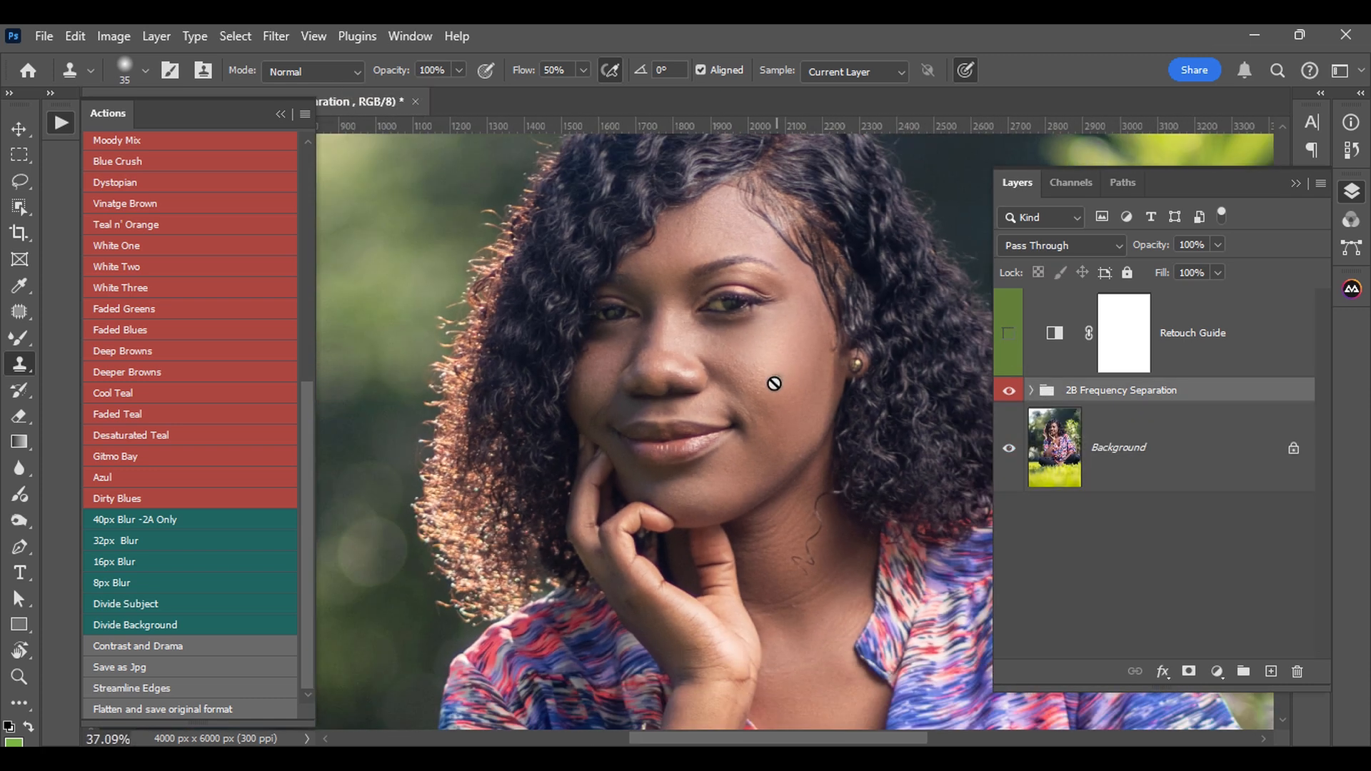
# Step: Compare the skin before and after by switching the visibility of the 2B Frequency Separation group
pyautogui.moveTo(780, 370); pyautogui.dragTo(601, 350)
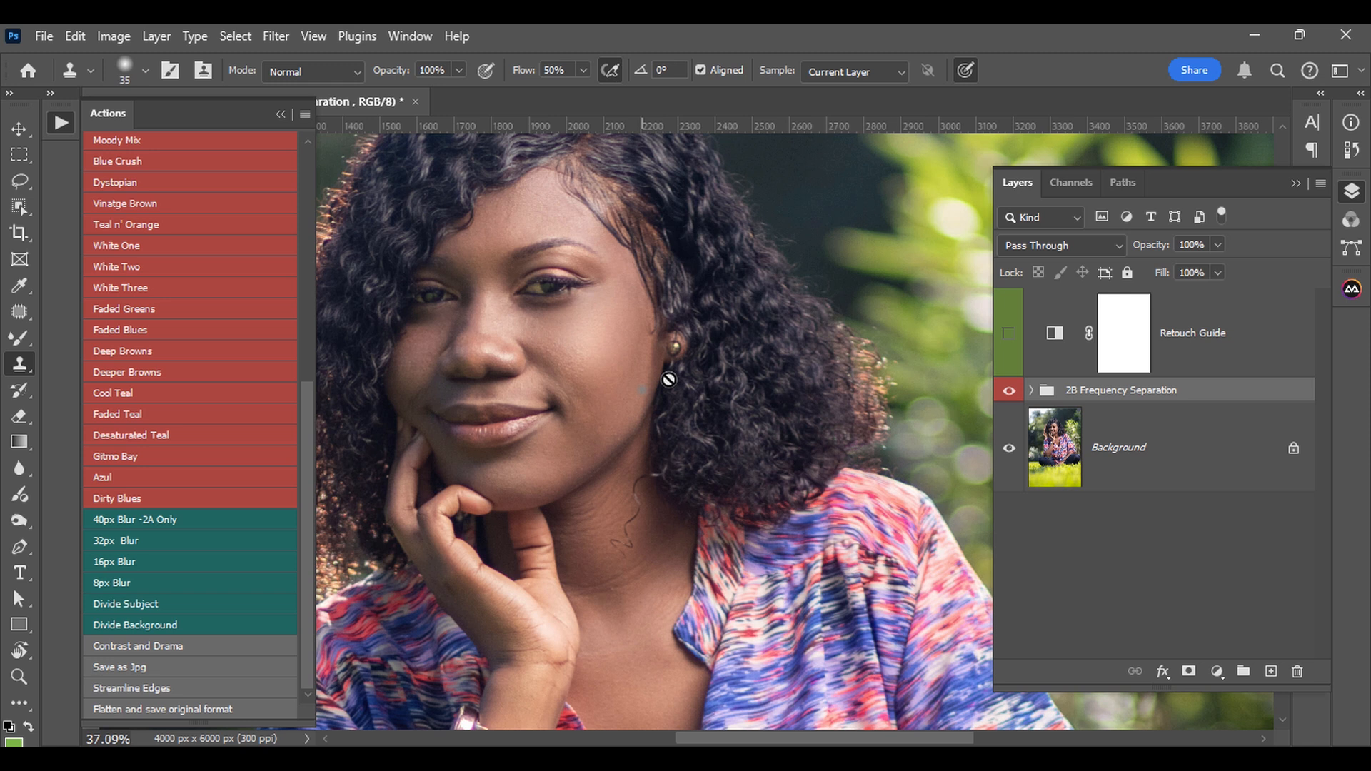
pyautogui.click(1008, 392)
pyautogui.click(1008, 392)
pyautogui.click(1008, 391)
# Step: Run the 3 Dodge & Burn action with the Retouch Guide layer shown and the 2B Frequency Separation group hidden
pyautogui.moveTo(309, 424)
pyautogui.mouseDown()
pyautogui.moveTo(303, 162)
pyautogui.moveTo(303, 176)
pyautogui.mouseUp()
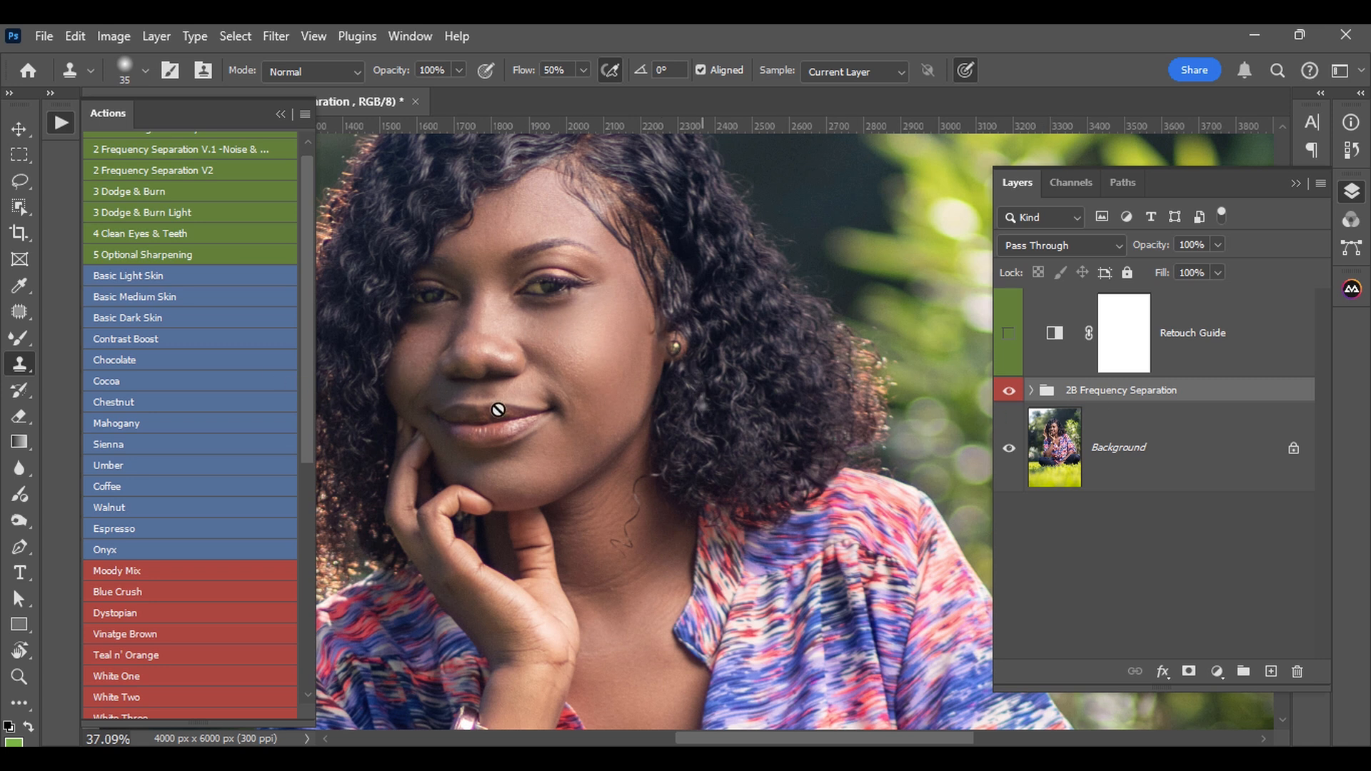
pyautogui.click(1009, 337)
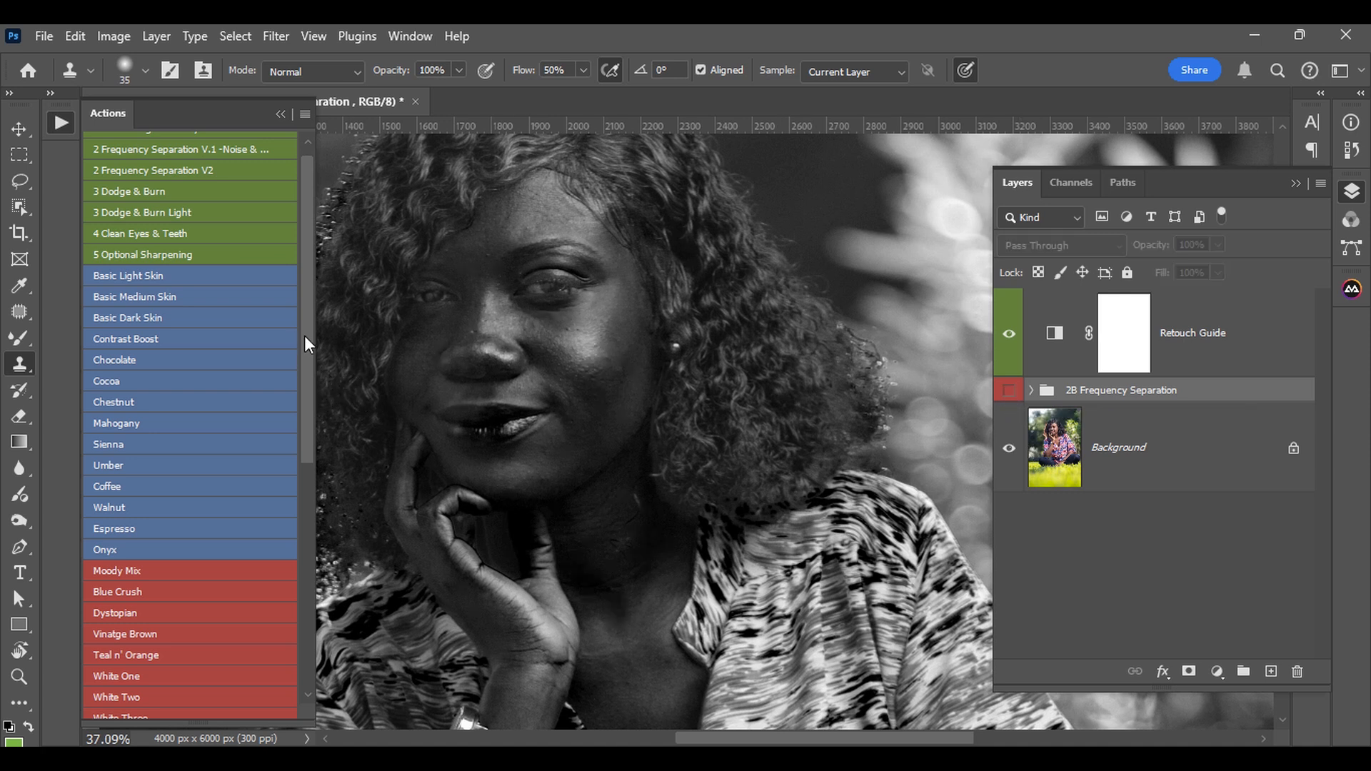
pyautogui.scroll(1, 301, 272)
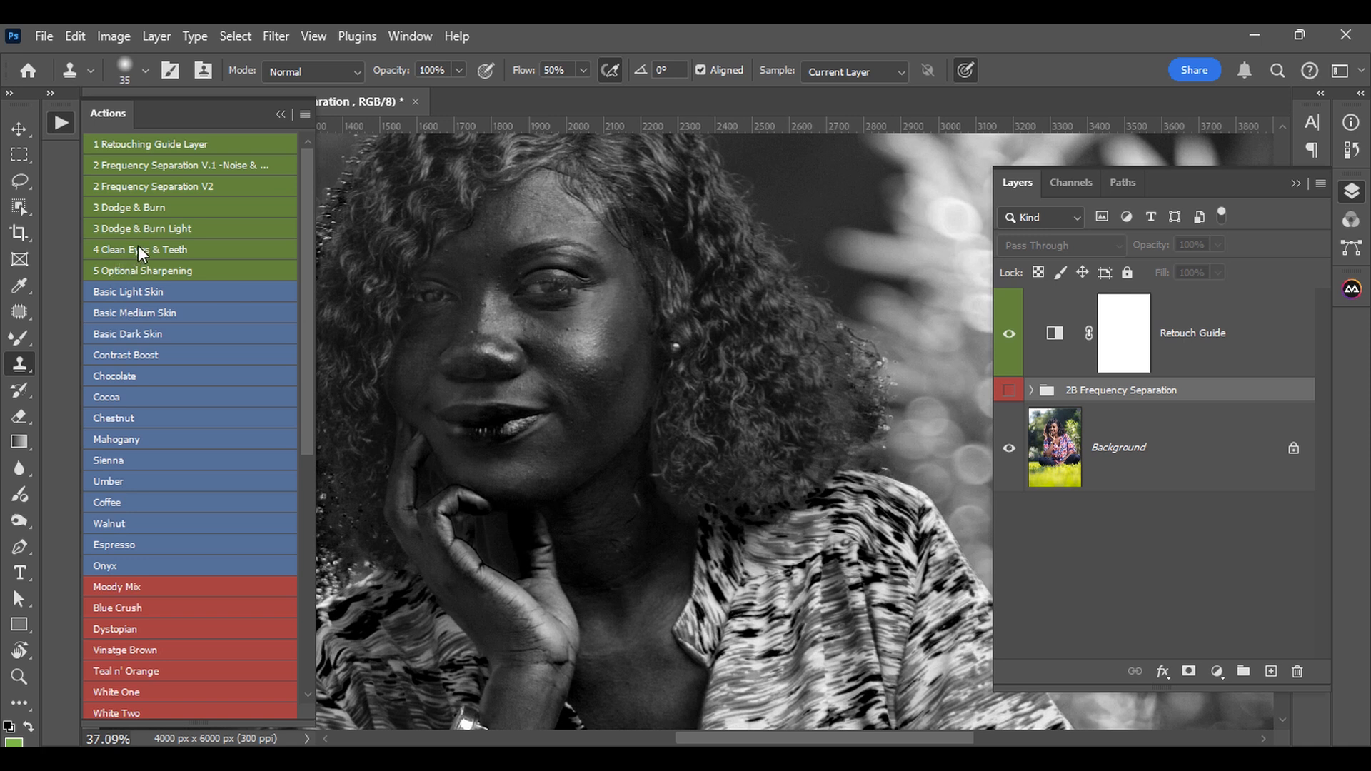
pyautogui.click(142, 207)
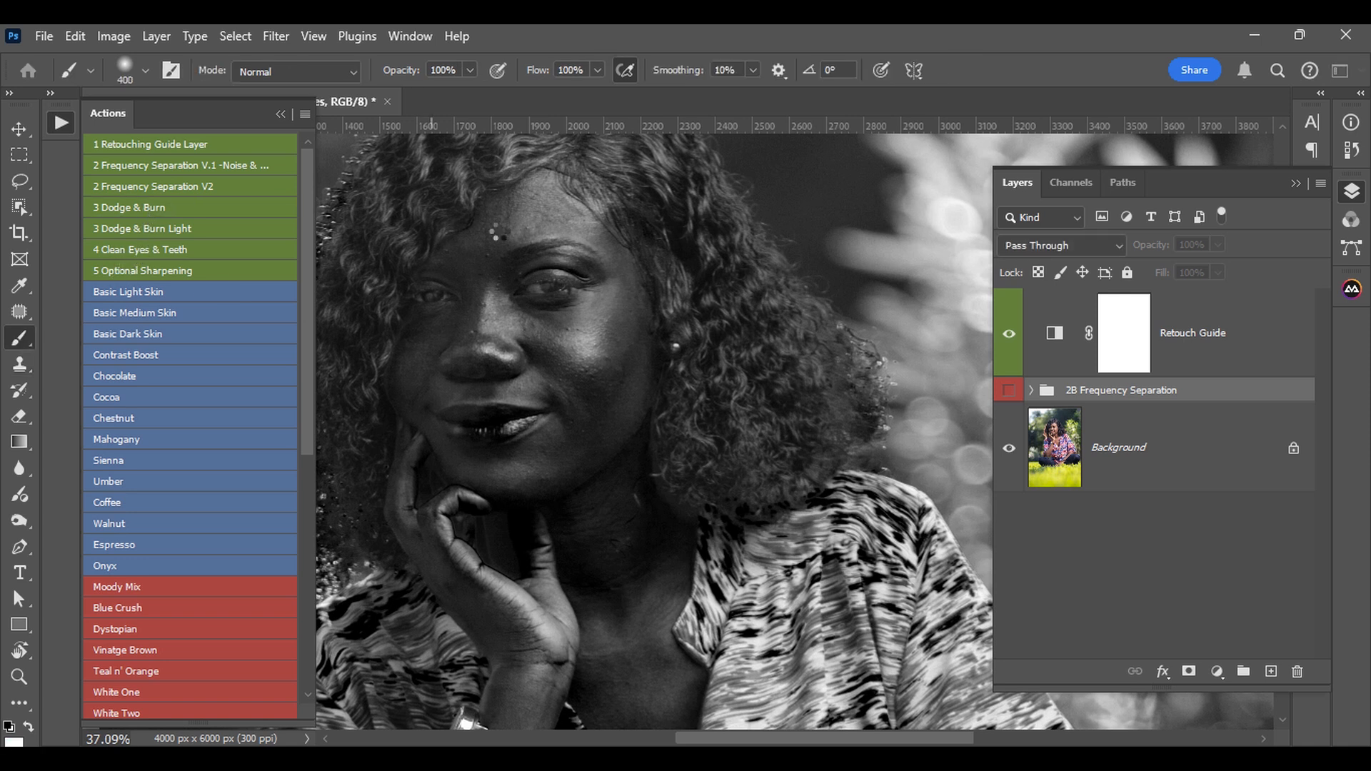
pyautogui.click(679, 343)
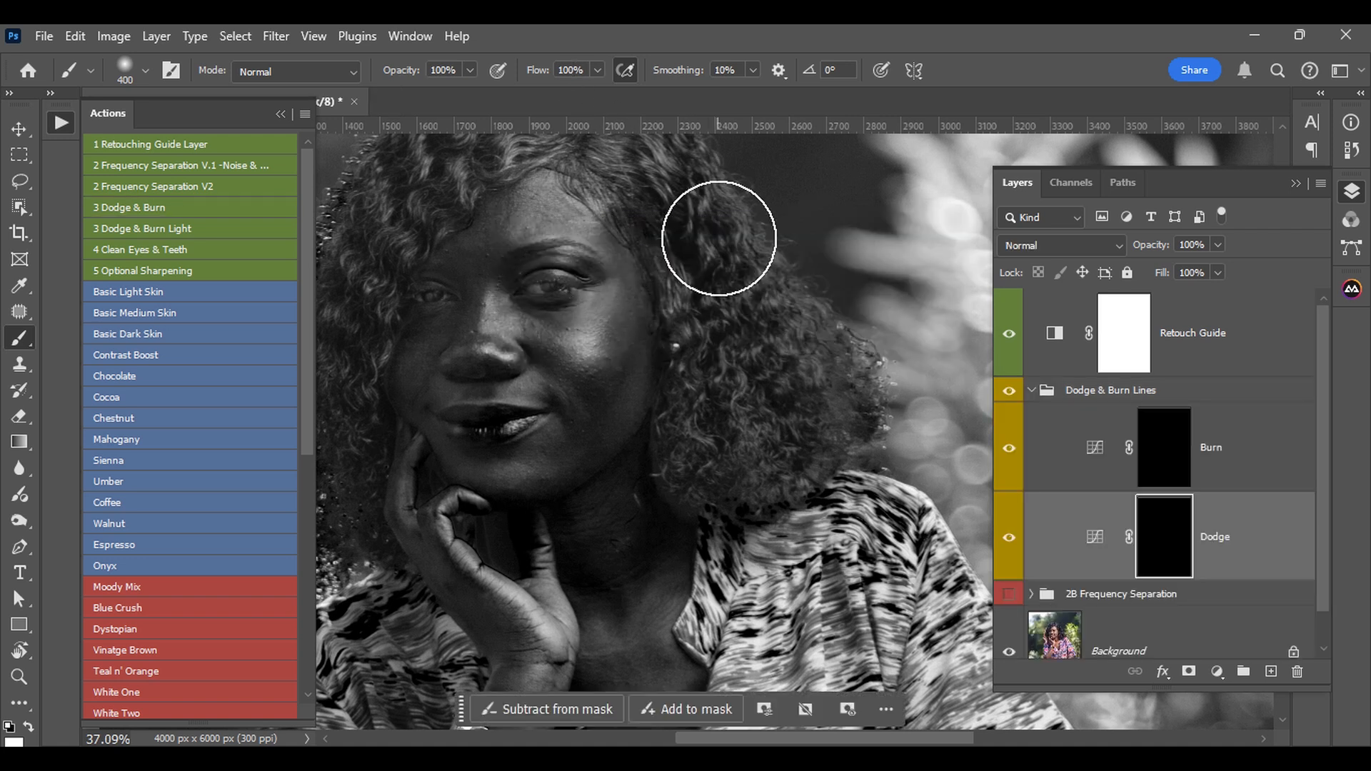
# Step: Shrink the brush and paint highlight lines down the nose bridge and across its tip on the Dodge mask
pyautogui.press('[')
pyautogui.press('[')
pyautogui.press('[')
pyautogui.press('[')
pyautogui.press('[')
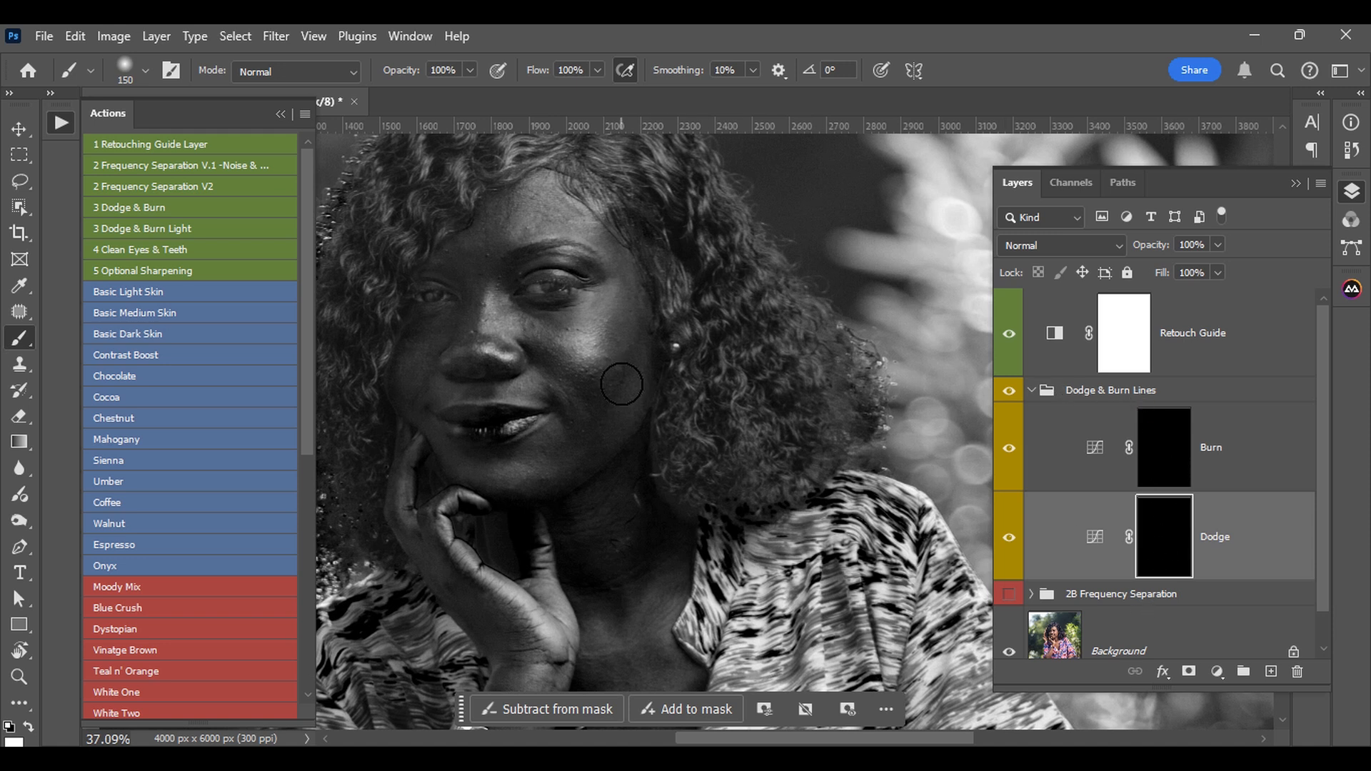
pyautogui.press('[')
pyautogui.press('[')
pyautogui.press('[')
pyautogui.press('[')
pyautogui.press('[')
pyautogui.press('[')
pyautogui.moveTo(493, 286); pyautogui.dragTo(485, 334)
# Step: Paint 10 px dodge lines on the cheek beneath the eye, the chin, the forehead and beside the mouth corner
pyautogui.press('[')
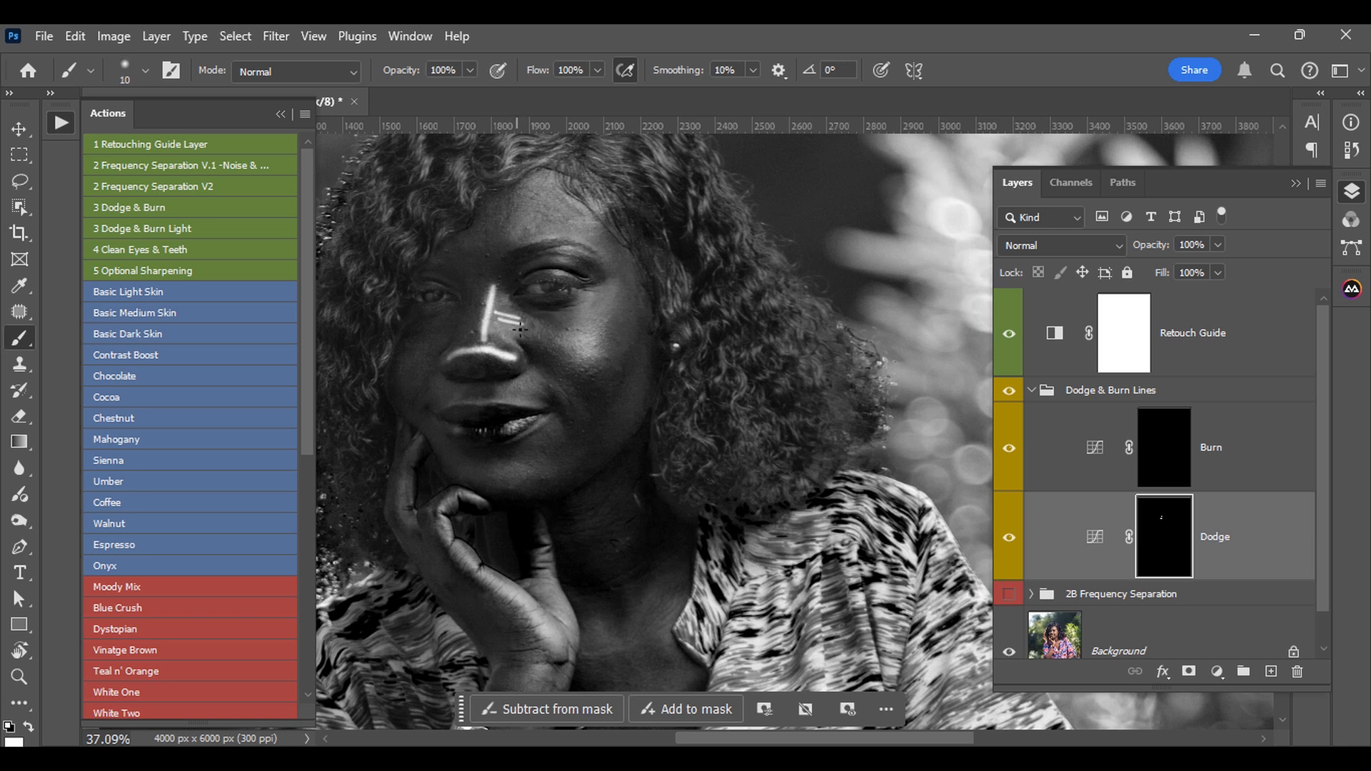
pyautogui.moveTo(615, 293)
pyautogui.mouseDown()
pyautogui.moveTo(581, 317)
pyautogui.moveTo(581, 365)
pyautogui.mouseUp()
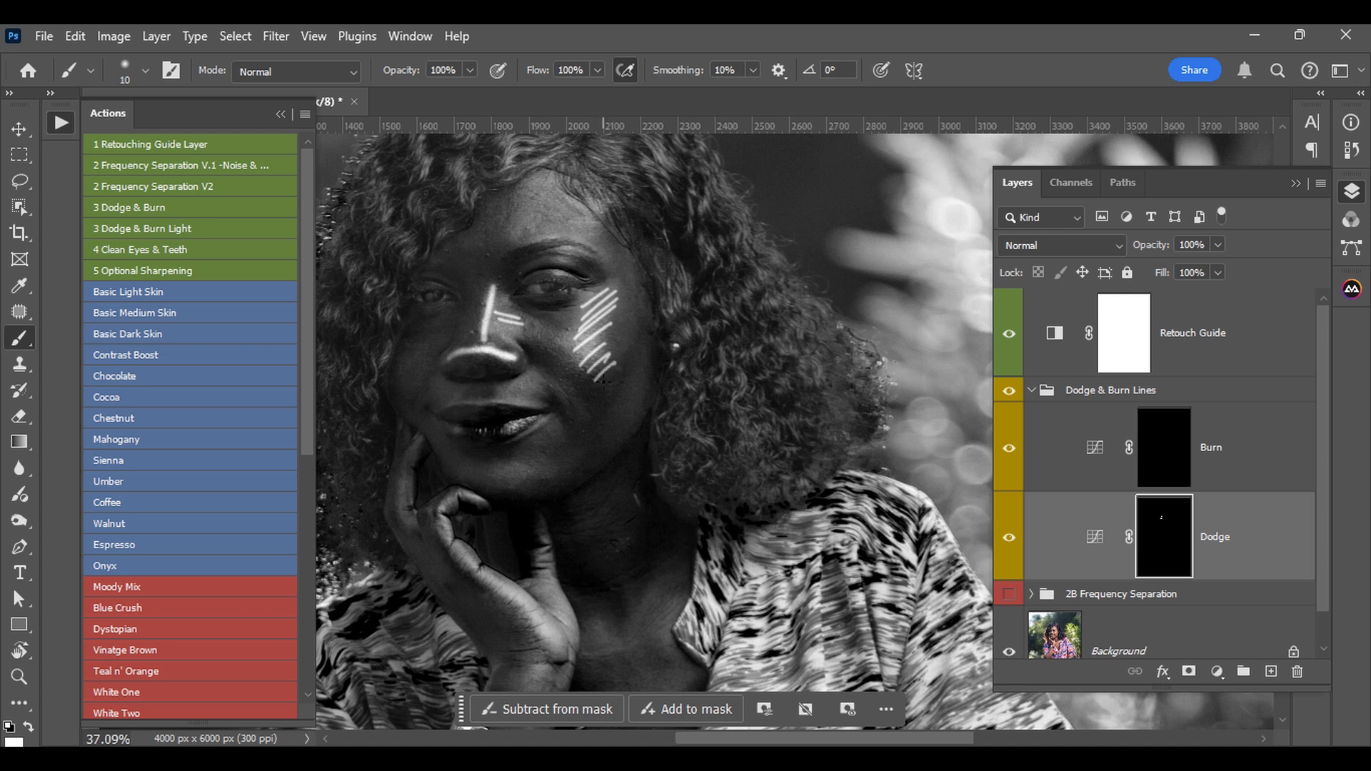
pyautogui.moveTo(479, 483)
pyautogui.mouseDown()
pyautogui.moveTo(517, 478)
pyautogui.moveTo(522, 461)
pyautogui.mouseUp()
pyautogui.moveTo(559, 176); pyautogui.dragTo(532, 191)
pyautogui.moveTo(566, 187); pyautogui.dragTo(526, 224)
pyautogui.moveTo(574, 203); pyautogui.dragTo(540, 235)
pyautogui.moveTo(582, 213)
pyautogui.mouseDown()
pyautogui.moveTo(559, 237)
pyautogui.moveTo(572, 242)
pyautogui.mouseUp()
pyautogui.moveTo(597, 229); pyautogui.dragTo(586, 245)
pyautogui.moveTo(562, 417); pyautogui.dragTo(533, 443)
# Step: Add dodge lines across the collarbone area and along both forearms
pyautogui.moveTo(628, 602); pyautogui.dragTo(635, 630)
pyautogui.moveTo(639, 598)
pyautogui.mouseDown()
pyautogui.moveTo(649, 627)
pyautogui.moveTo(653, 614)
pyautogui.mouseUp()
pyautogui.moveTo(607, 615)
pyautogui.mouseDown()
pyautogui.moveTo(598, 638)
pyautogui.moveTo(561, 308)
pyautogui.mouseUp()
pyautogui.moveTo(450, 380); pyautogui.dragTo(520, 261)
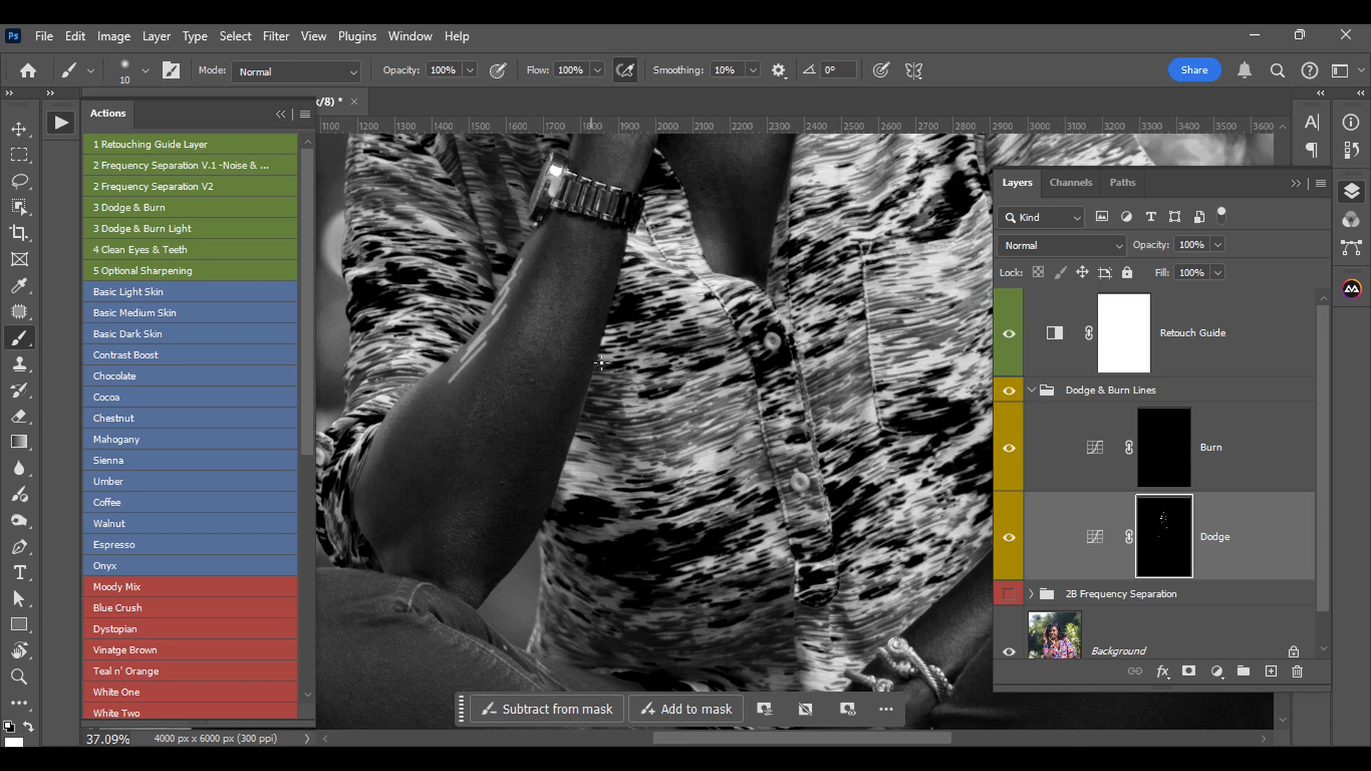
pyautogui.moveTo(795, 517); pyautogui.dragTo(473, 297)
pyautogui.moveTo(625, 441); pyautogui.dragTo(646, 422)
pyautogui.moveTo(629, 431); pyautogui.dragTo(652, 412)
pyautogui.moveTo(636, 416); pyautogui.dragTo(673, 389)
pyautogui.moveTo(674, 389); pyautogui.dragTo(695, 371)
pyautogui.moveTo(688, 374); pyautogui.dragTo(771, 300)
pyautogui.moveTo(774, 293)
pyautogui.mouseDown()
pyautogui.moveTo(838, 213)
pyautogui.moveTo(937, 558)
pyautogui.mouseUp()
# Step: Add dodge lines on the centre of the chest, the neck, the jaw and the cheek on the shadowed side
pyautogui.moveTo(505, 475); pyautogui.dragTo(517, 513)
pyautogui.moveTo(520, 496); pyautogui.dragTo(525, 523)
pyautogui.moveTo(542, 332); pyautogui.dragTo(571, 462)
pyautogui.moveTo(532, 302); pyautogui.dragTo(499, 336)
pyautogui.moveTo(531, 323); pyautogui.dragTo(513, 360)
pyautogui.moveTo(540, 355); pyautogui.dragTo(522, 377)
pyautogui.moveTo(504, 254)
pyautogui.mouseDown()
pyautogui.moveTo(538, 377)
pyautogui.moveTo(568, 392)
pyautogui.mouseUp()
pyautogui.moveTo(579, 360); pyautogui.dragTo(573, 386)
pyautogui.moveTo(590, 344); pyautogui.dragTo(584, 368)
pyautogui.moveTo(499, 314); pyautogui.dragTo(644, 296)
pyautogui.moveTo(499, 284); pyautogui.dragTo(497, 325)
pyautogui.moveTo(512, 287); pyautogui.dragTo(504, 331)
pyautogui.moveTo(520, 293); pyautogui.dragTo(512, 336)
pyautogui.moveTo(527, 299); pyautogui.dragTo(519, 349)
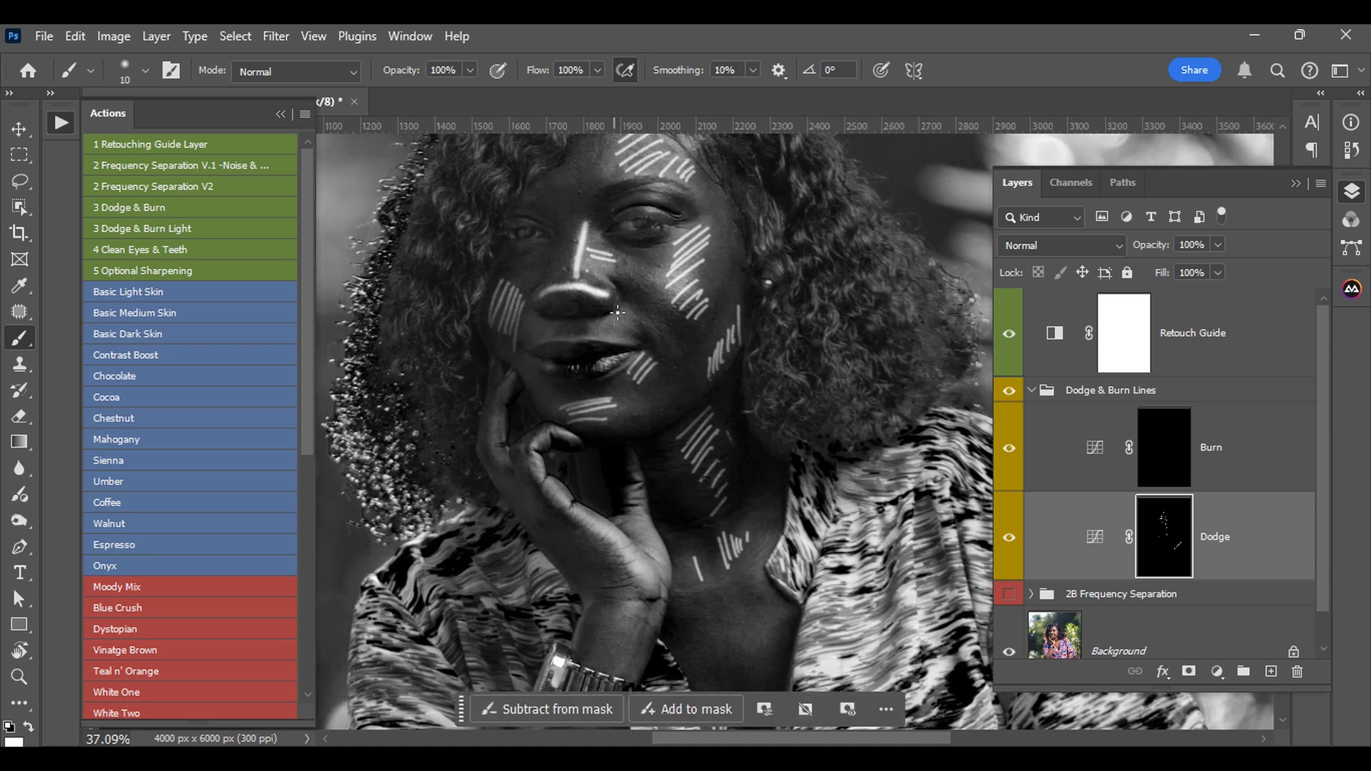
# Step: Make the Burn mask active and paint shadow lines on both sides of the nose bridge
pyautogui.click(1160, 457)
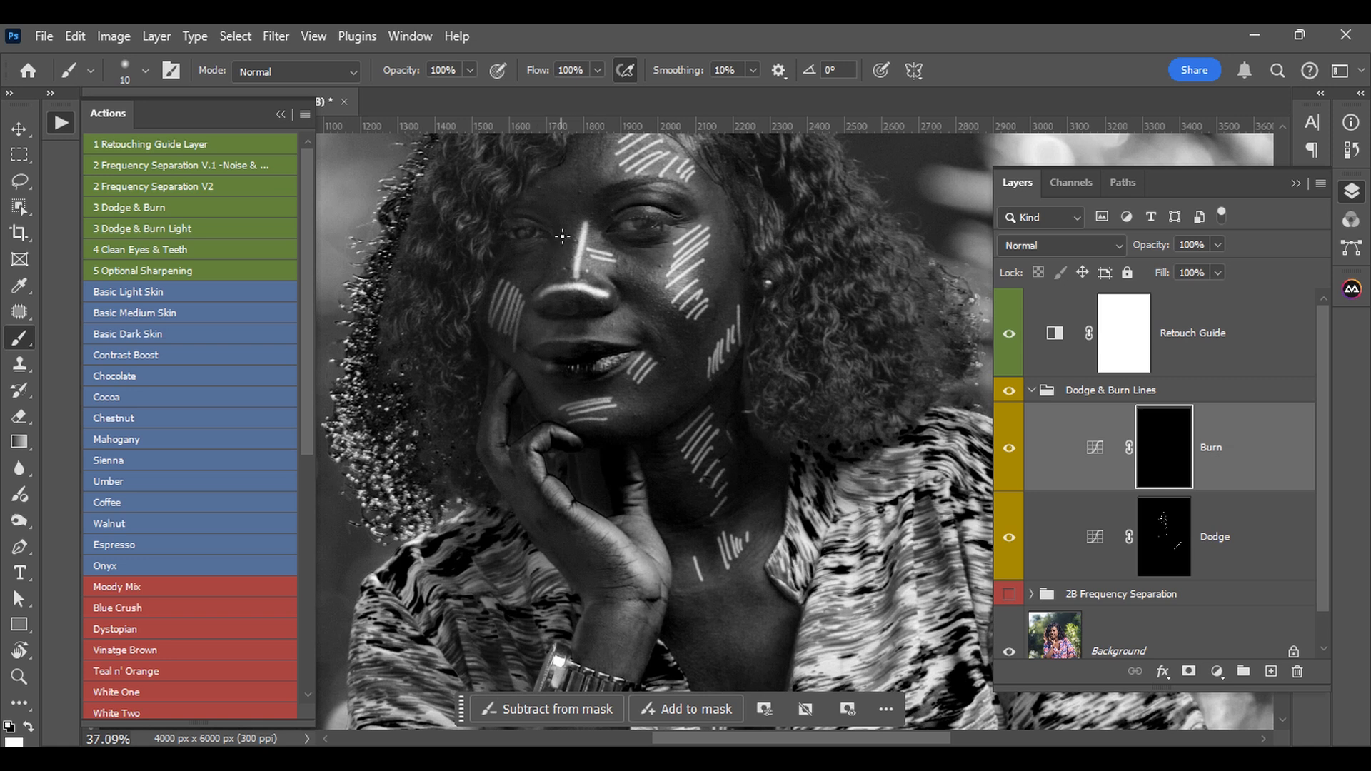
pyautogui.moveTo(562, 236); pyautogui.dragTo(546, 262)
pyautogui.moveTo(565, 239); pyautogui.dragTo(555, 266)
pyautogui.moveTo(572, 246); pyautogui.dragTo(563, 257)
pyautogui.moveTo(599, 228); pyautogui.dragTo(618, 249)
pyautogui.moveTo(595, 251); pyautogui.dragTo(614, 276)
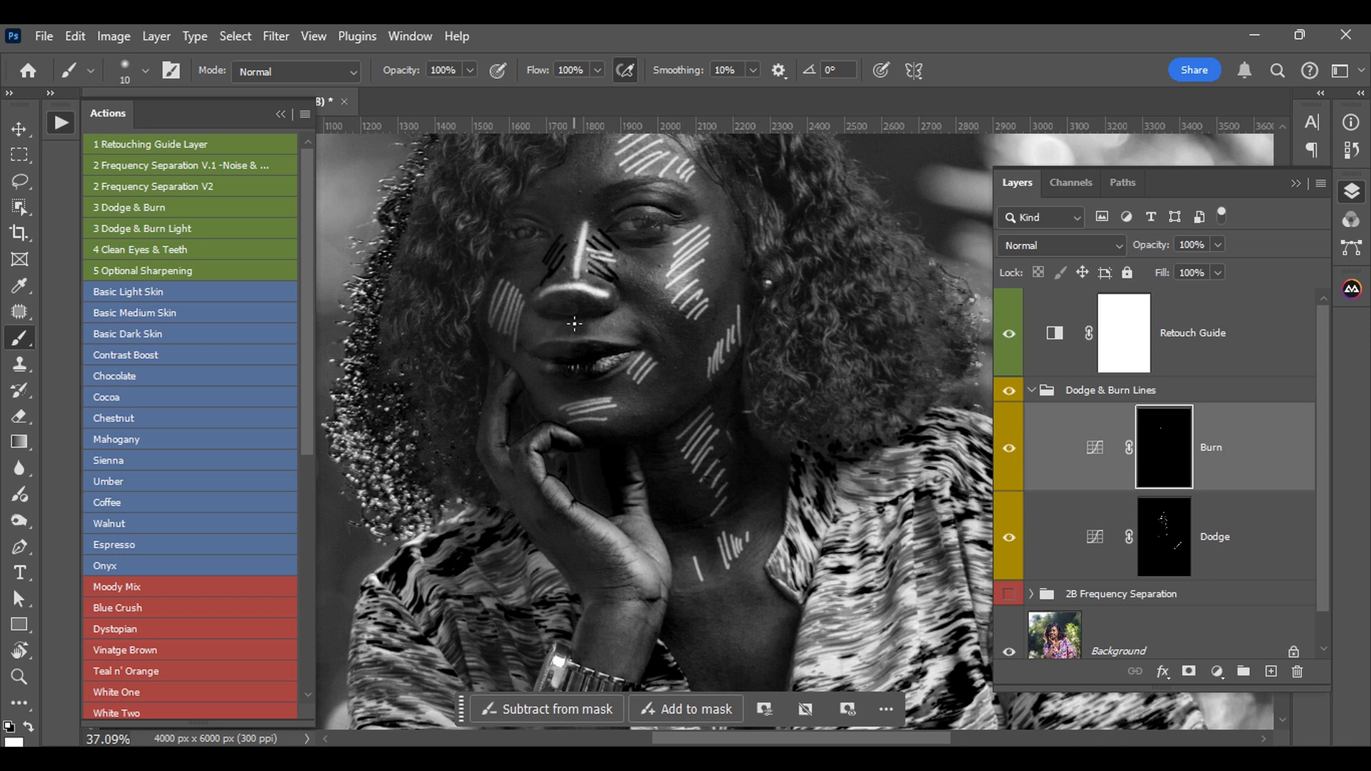
# Step: Paint burn lines under the lower lip, along the side of the face and temple, and across the forehead hairline
pyautogui.moveTo(571, 394); pyautogui.dragTo(611, 391)
pyautogui.moveTo(710, 316)
pyautogui.mouseDown()
pyautogui.moveTo(735, 257)
pyautogui.moveTo(747, 278)
pyautogui.mouseUp()
pyautogui.moveTo(742, 233); pyautogui.dragTo(737, 208)
pyautogui.moveTo(587, 247); pyautogui.dragTo(603, 389)
pyautogui.moveTo(584, 283); pyautogui.dragTo(617, 251)
pyautogui.moveTo(609, 267); pyautogui.dragTo(643, 232)
pyautogui.moveTo(628, 260); pyautogui.dragTo(673, 235)
pyautogui.moveTo(666, 261); pyautogui.dragTo(693, 240)
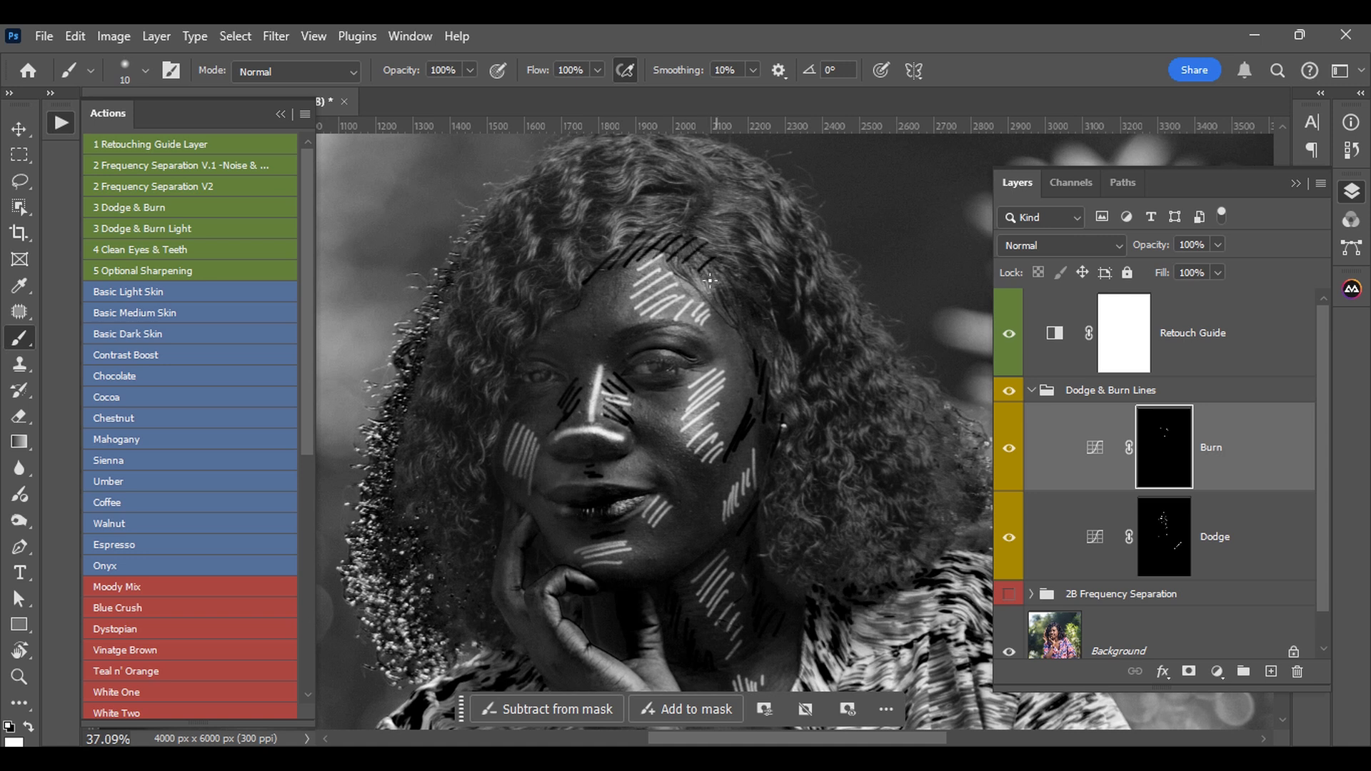
# Step: Add burn lines down the centre of the chest beside the dodge lines
pyautogui.moveTo(583, 507); pyautogui.dragTo(539, 175)
pyautogui.moveTo(707, 491); pyautogui.dragTo(722, 537)
pyautogui.moveTo(719, 515); pyautogui.dragTo(727, 541)
pyautogui.moveTo(551, 379); pyautogui.dragTo(574, 570)
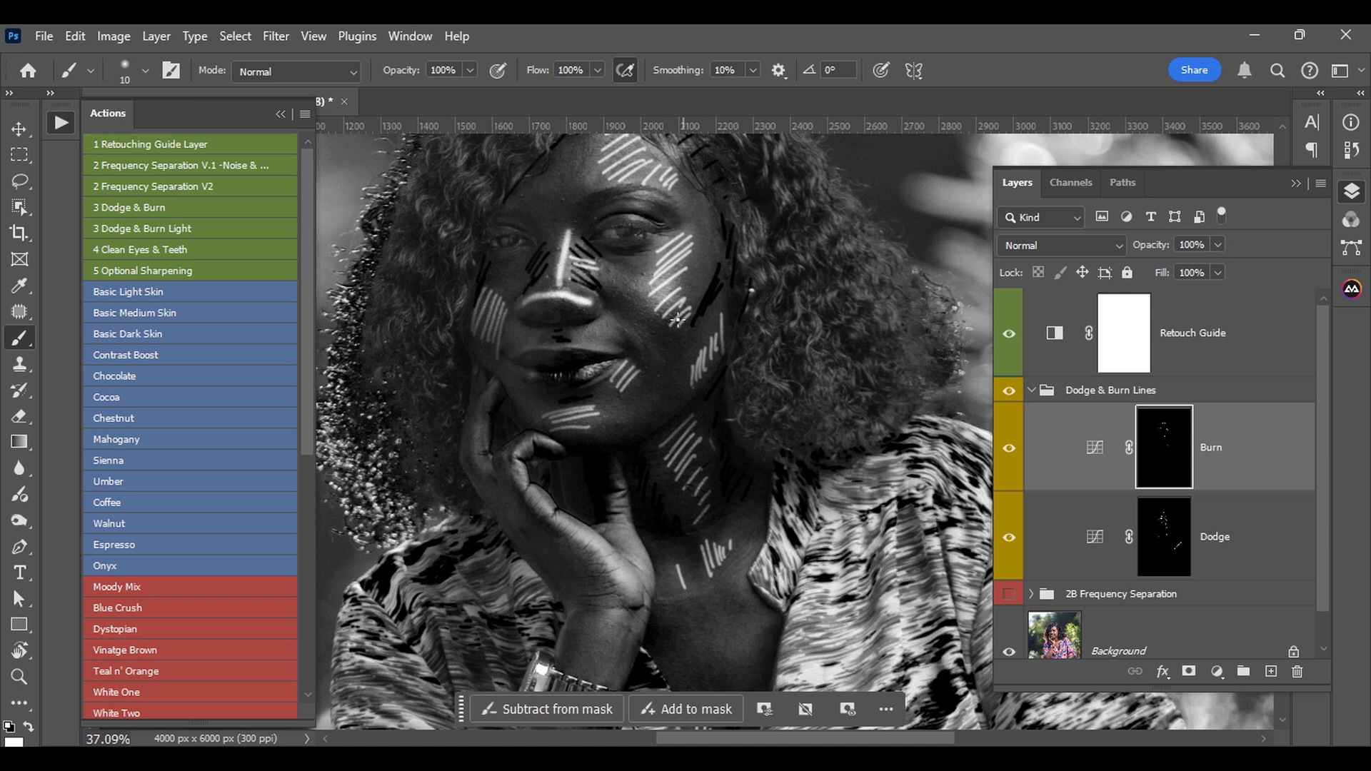
# Step: Hide the Retouch Guide layer and set the Burn mask's feather to 31.1 px
pyautogui.scroll(-2, 515, 316)
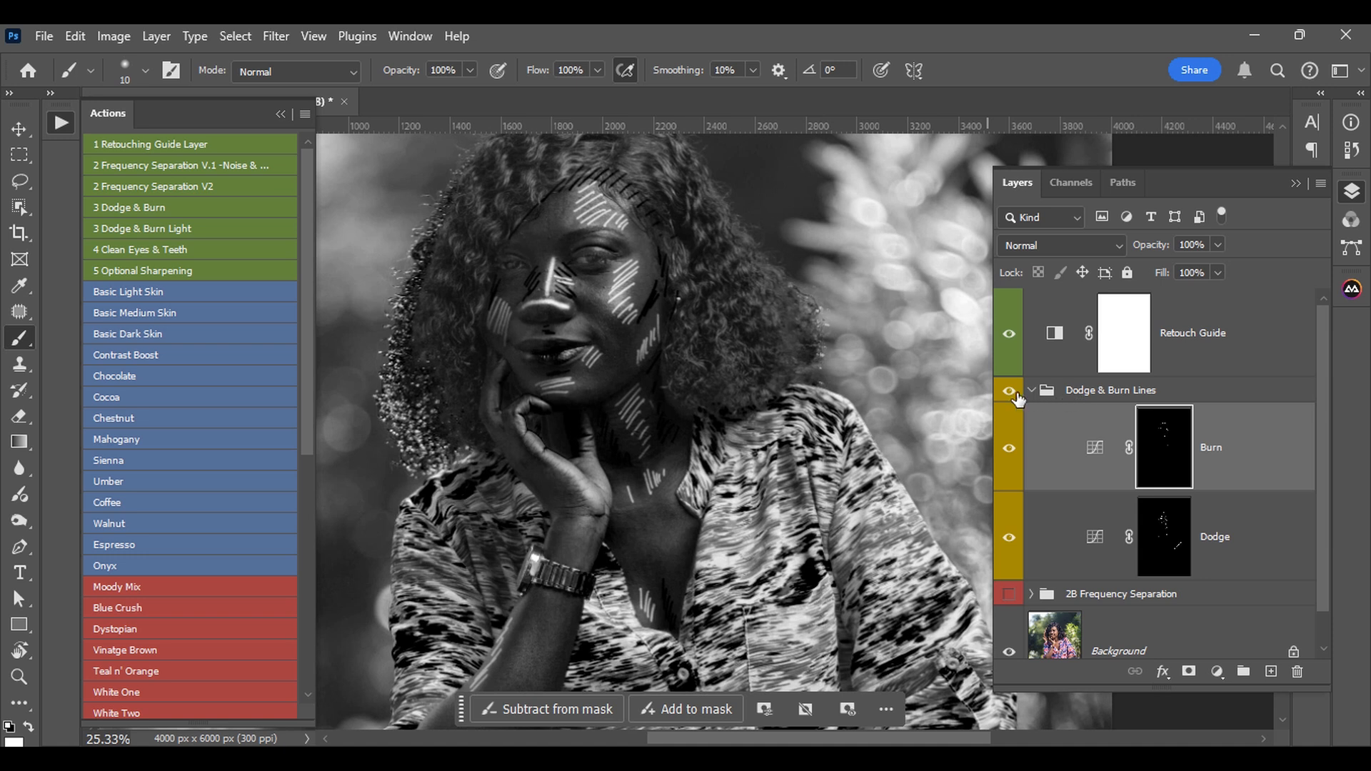
pyautogui.click(1009, 333)
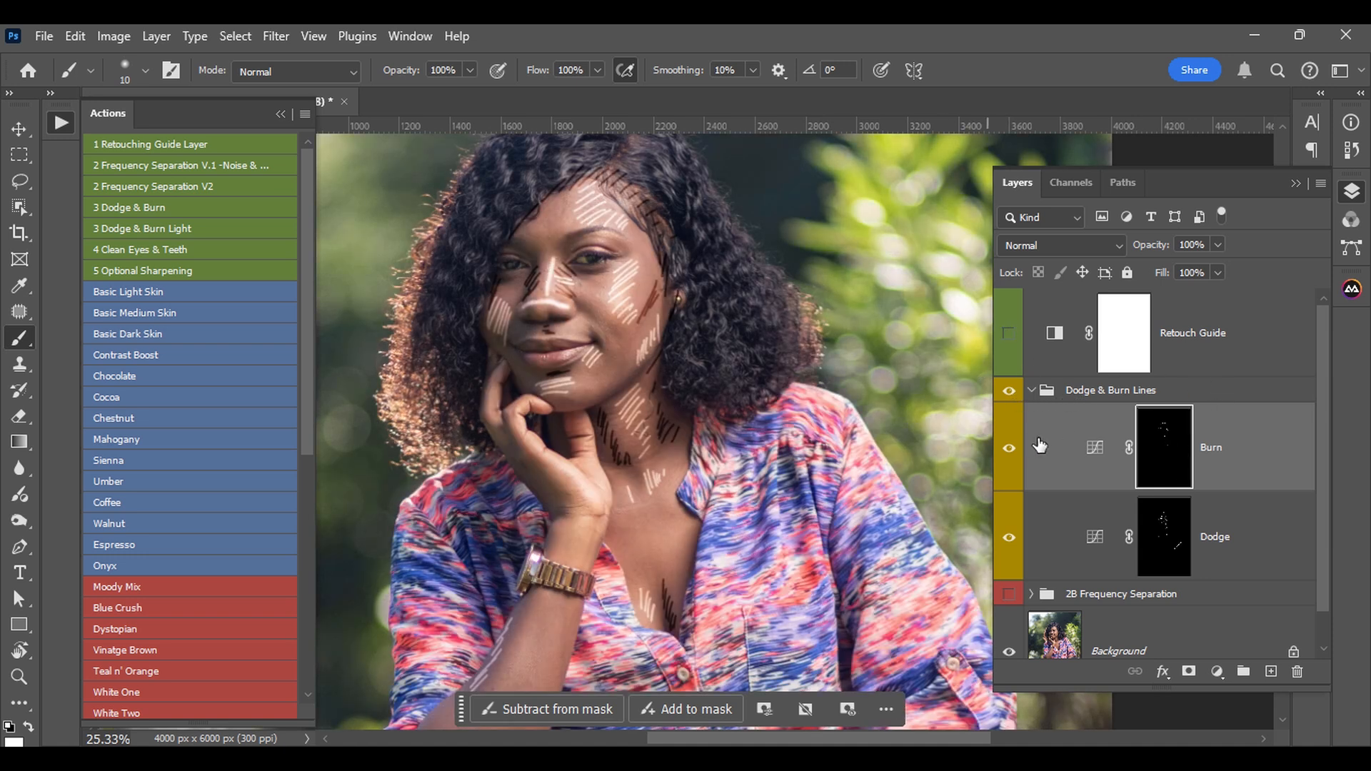
pyautogui.doubleClick(1162, 448)
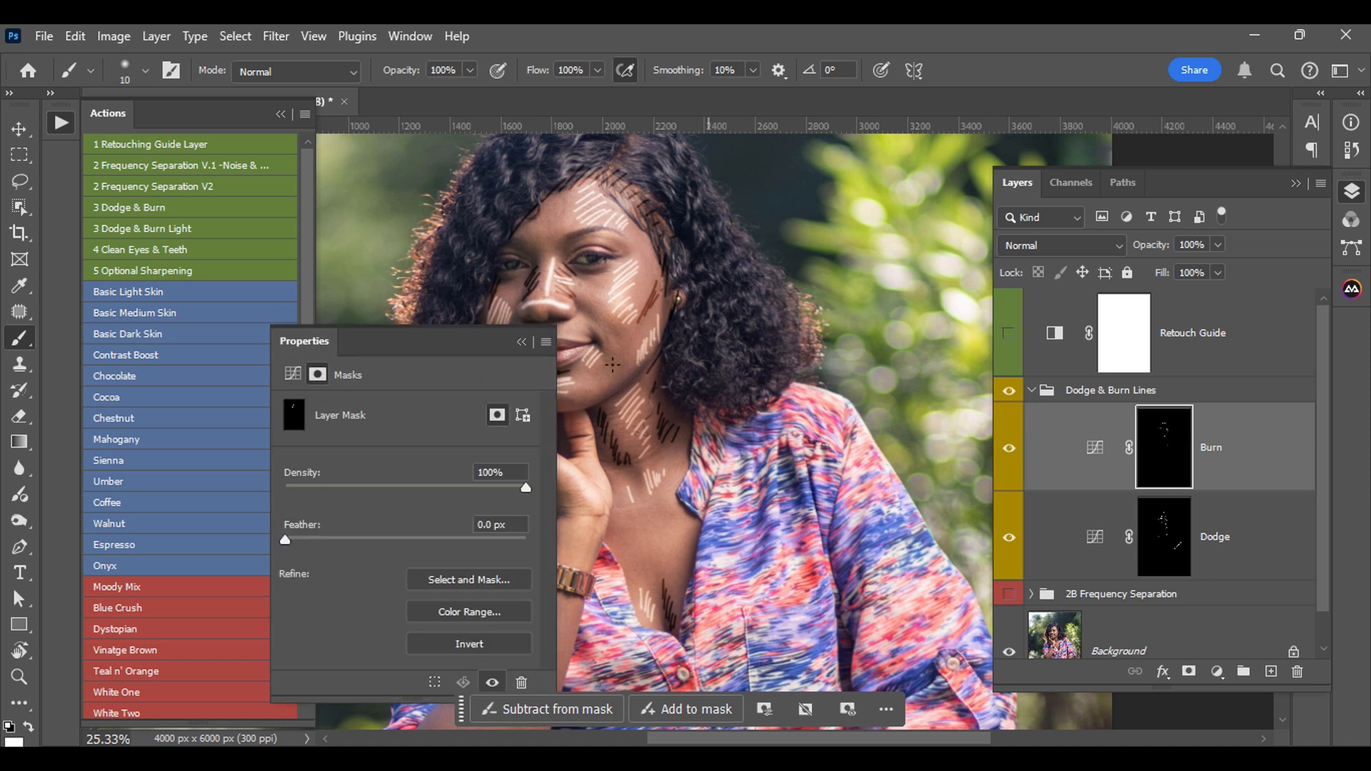
pyautogui.moveTo(430, 331); pyautogui.dragTo(269, 260)
pyautogui.moveTo(125, 469); pyautogui.dragTo(222, 473)
pyautogui.moveTo(223, 469); pyautogui.dragTo(247, 469)
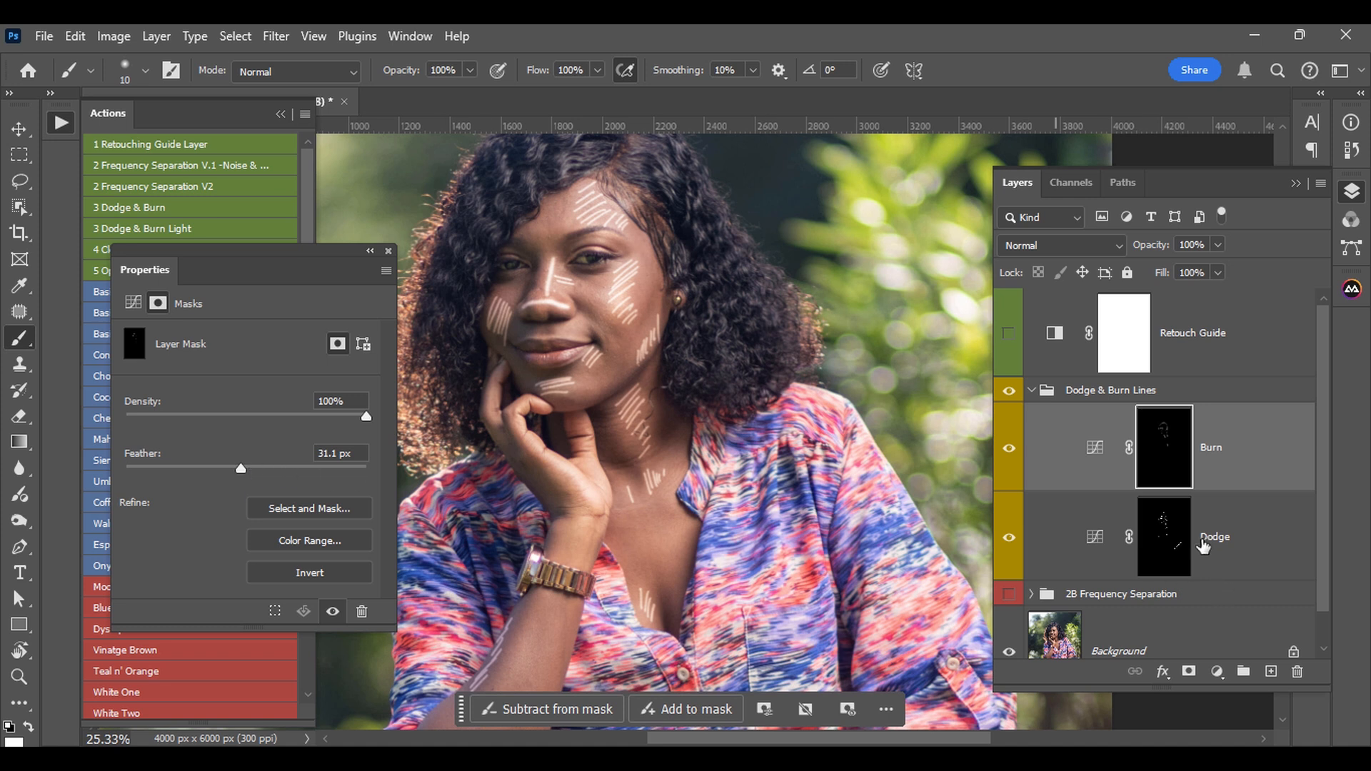
# Step: Set the Dodge mask's feather to 59.3 px and collapse the Dodge & Burn Lines group
pyautogui.click(1163, 537)
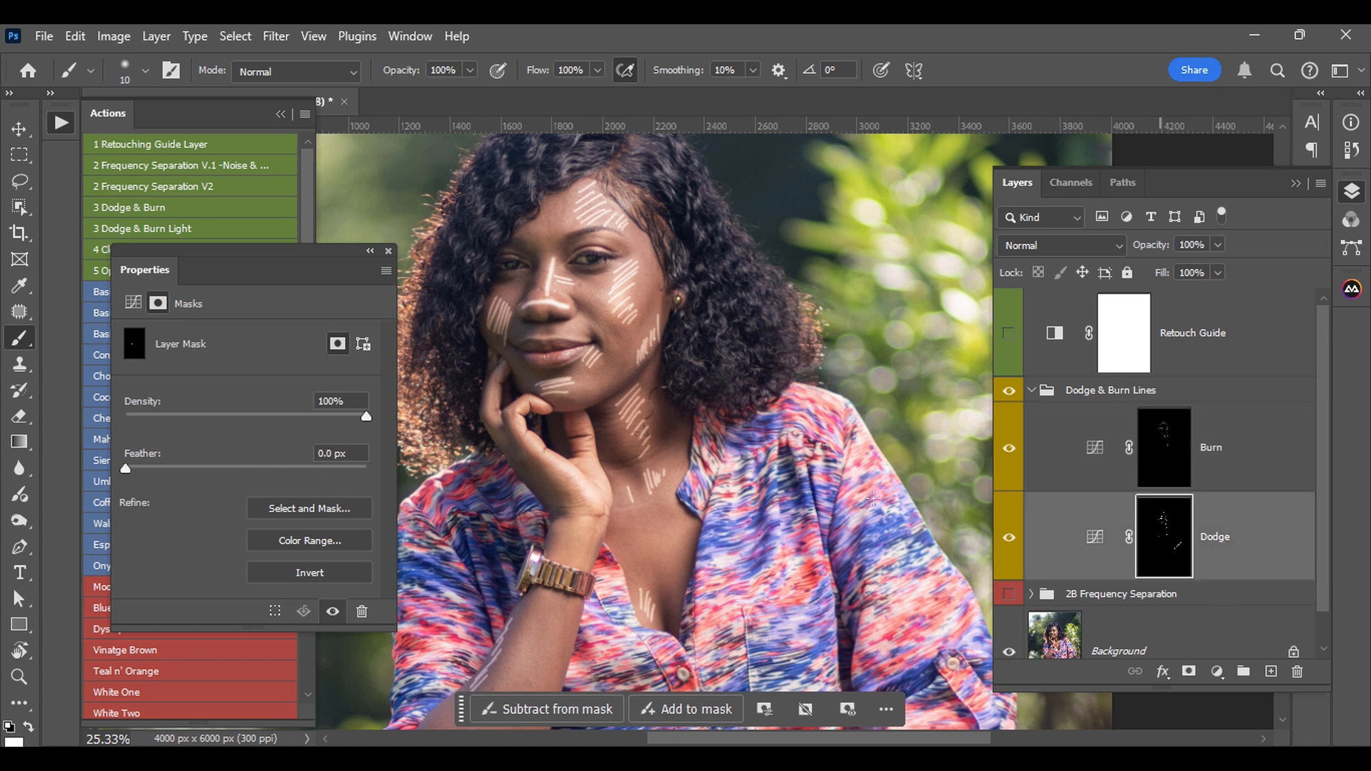
pyautogui.moveTo(206, 475)
pyautogui.mouseDown()
pyautogui.moveTo(277, 469)
pyautogui.moveTo(258, 467)
pyautogui.mouseUp()
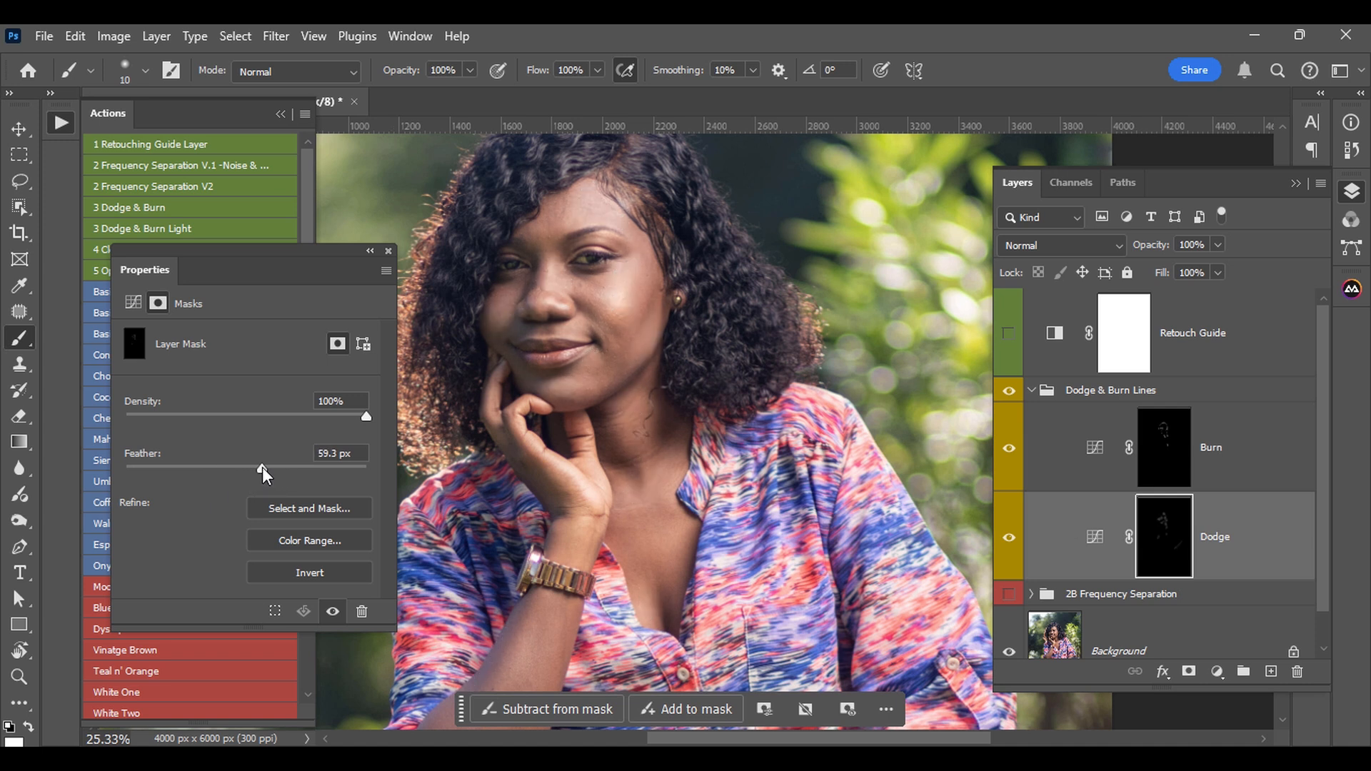
pyautogui.click(370, 251)
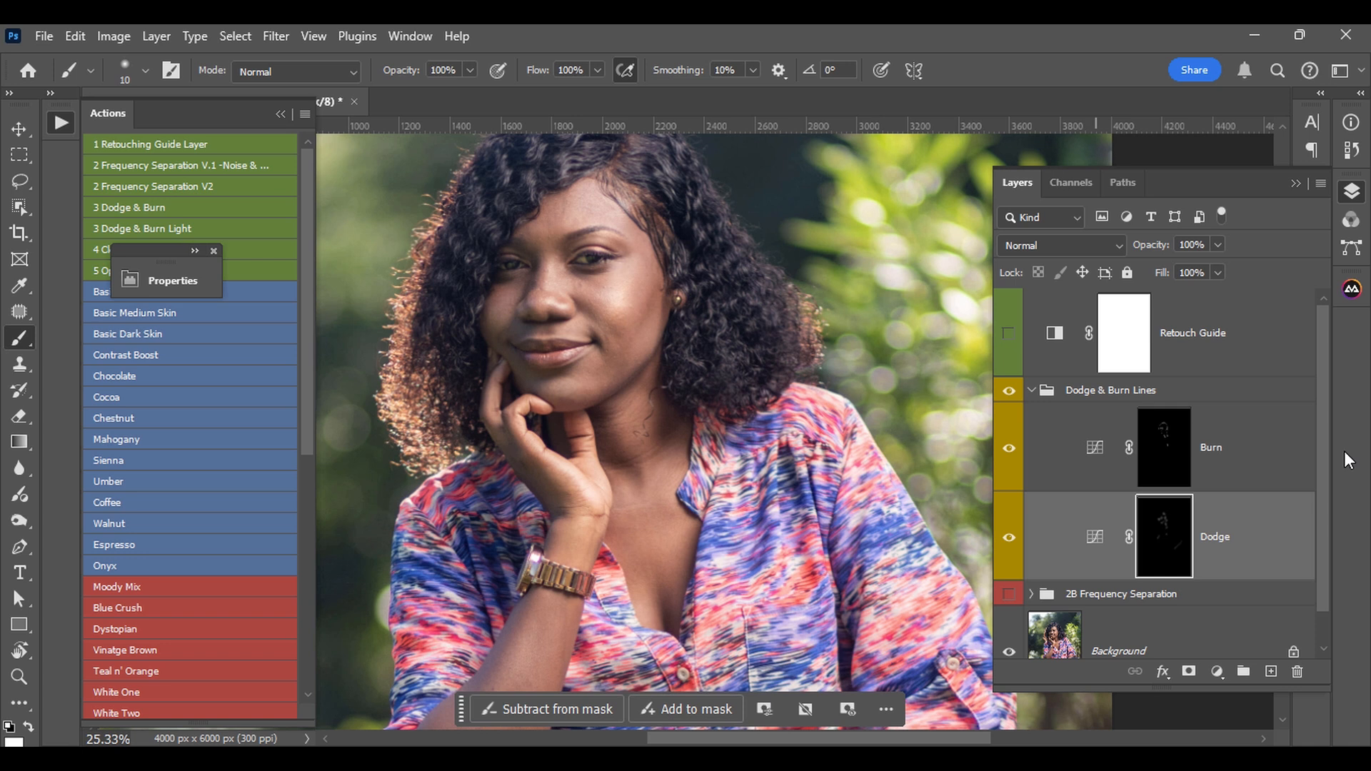
pyautogui.click(1032, 391)
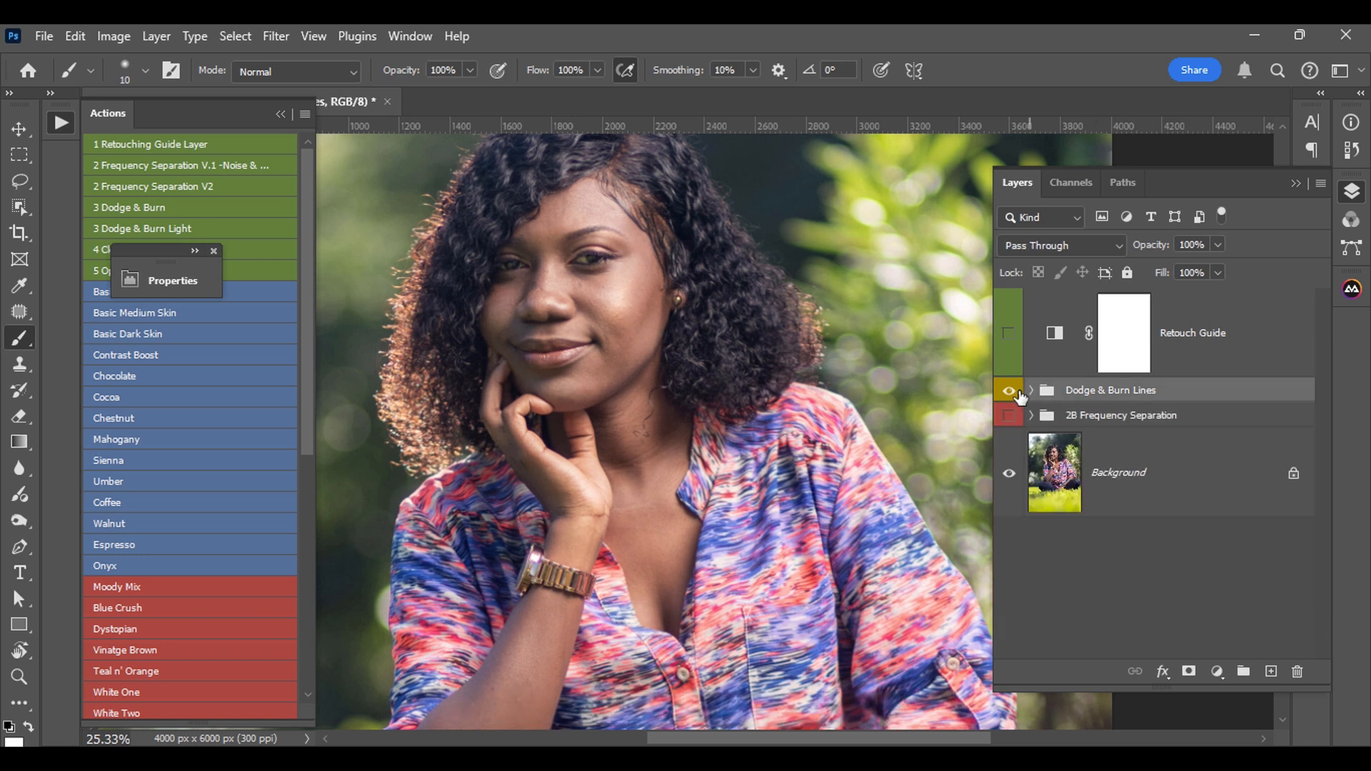
# Step: Compare the portrait with and without the 2B Frequency Separation and Dodge & Burn Lines groups, leaving both groups visible
pyautogui.click(1007, 418)
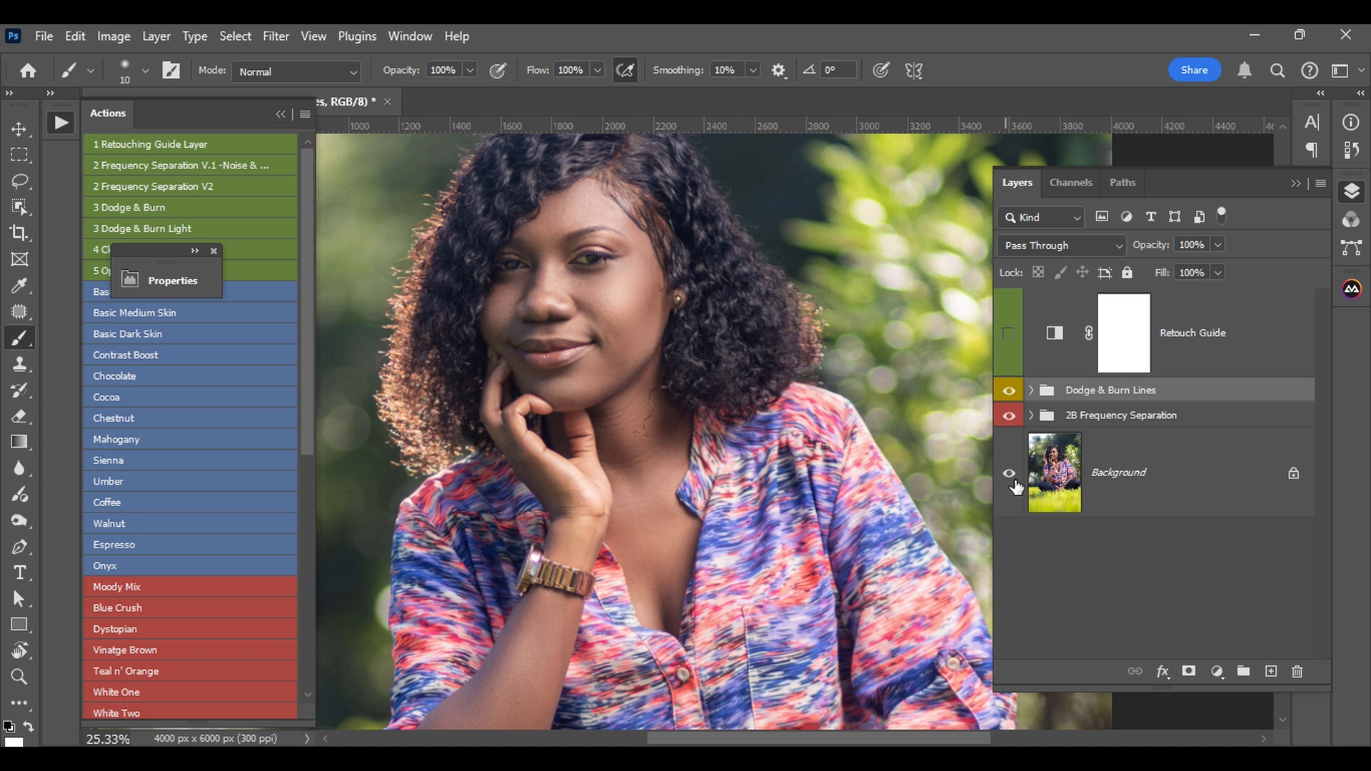
pyautogui.moveTo(1008, 389); pyautogui.dragTo(1010, 425)
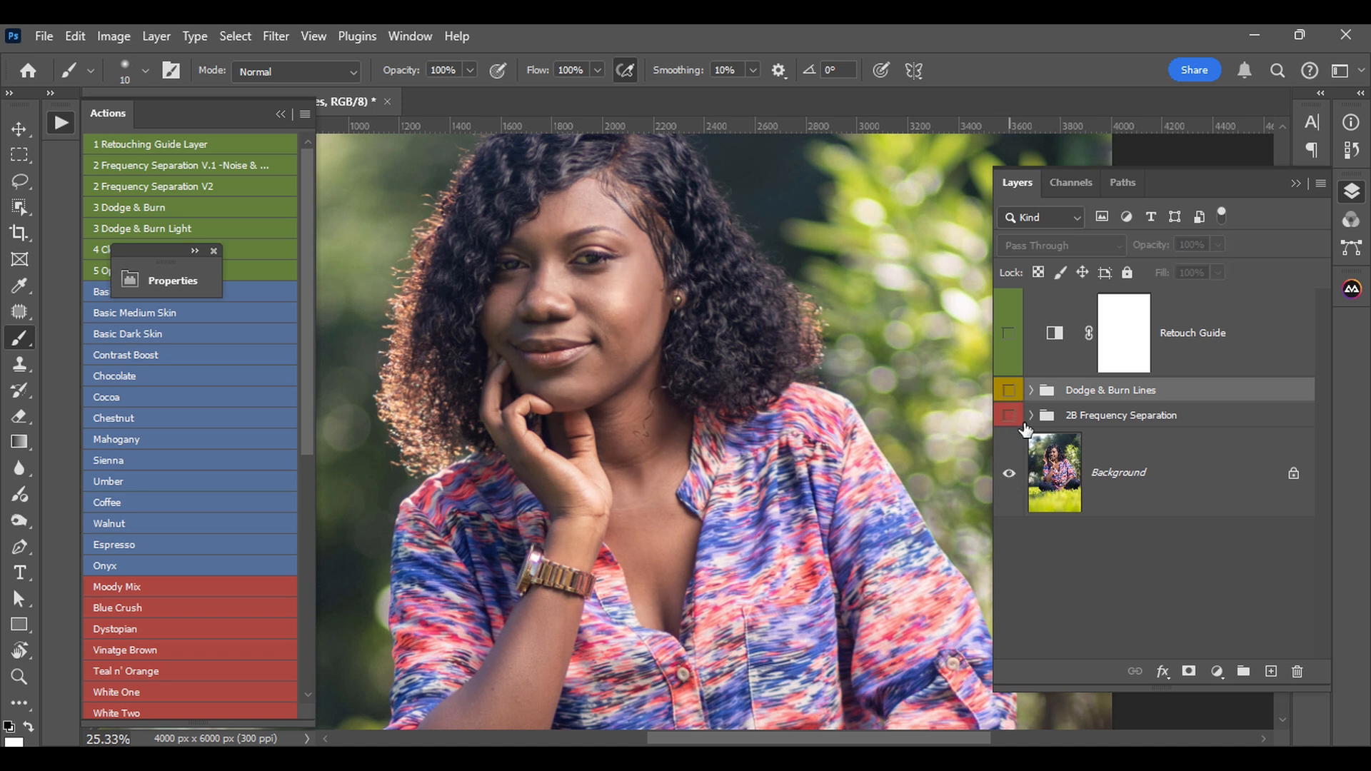
pyautogui.click(1009, 417)
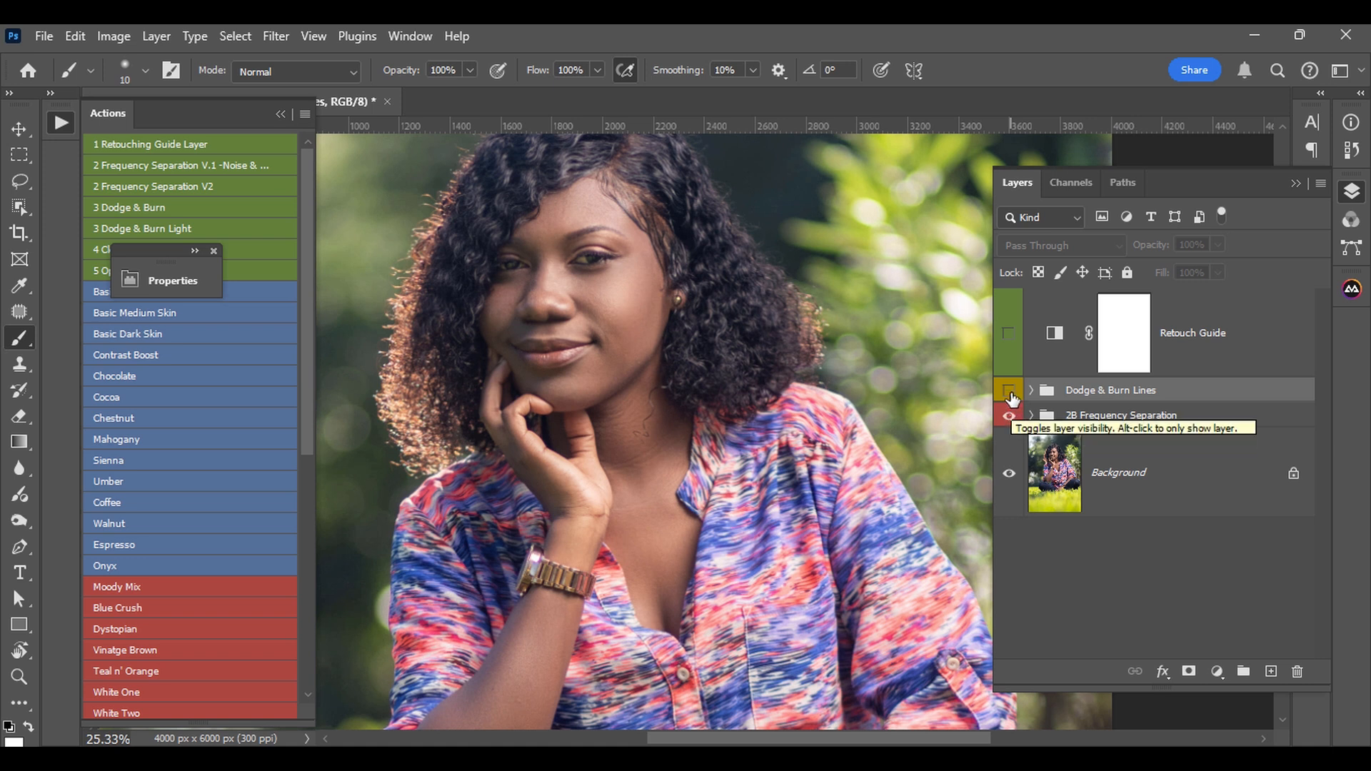
pyautogui.click(1009, 392)
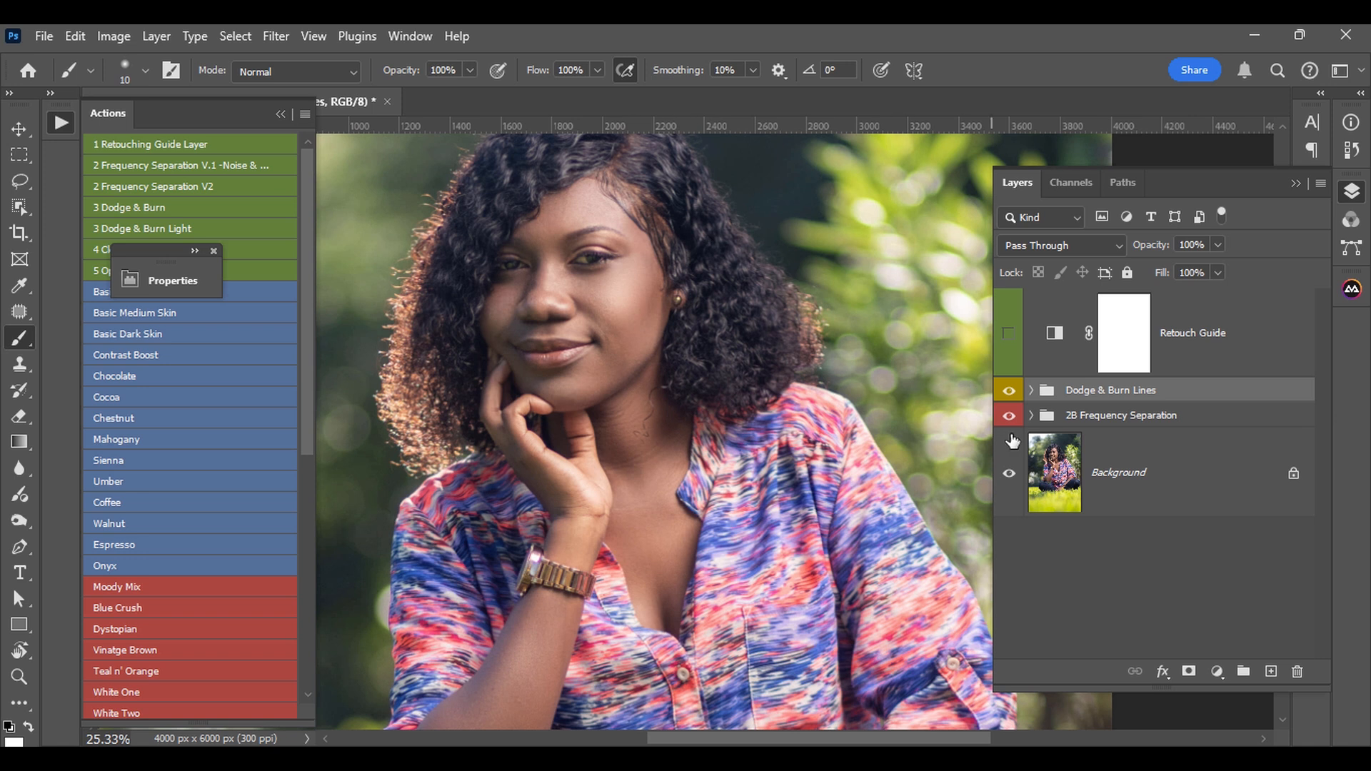
# Step: Close the floating Properties panel and run the Basic Light Skin action directly above the 2B Frequency Separation group
pyautogui.click(1046, 421)
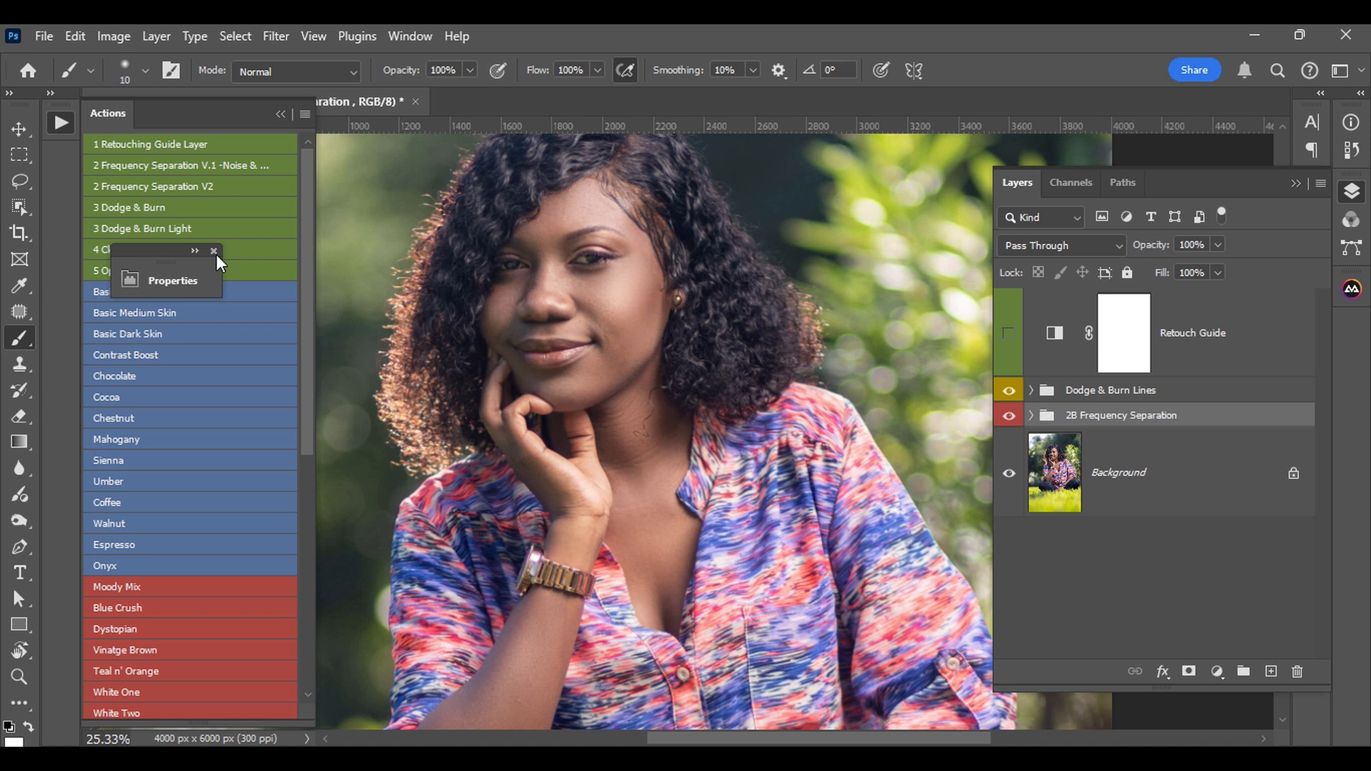
pyautogui.moveTo(163, 247); pyautogui.dragTo(395, 154)
pyautogui.click(443, 157)
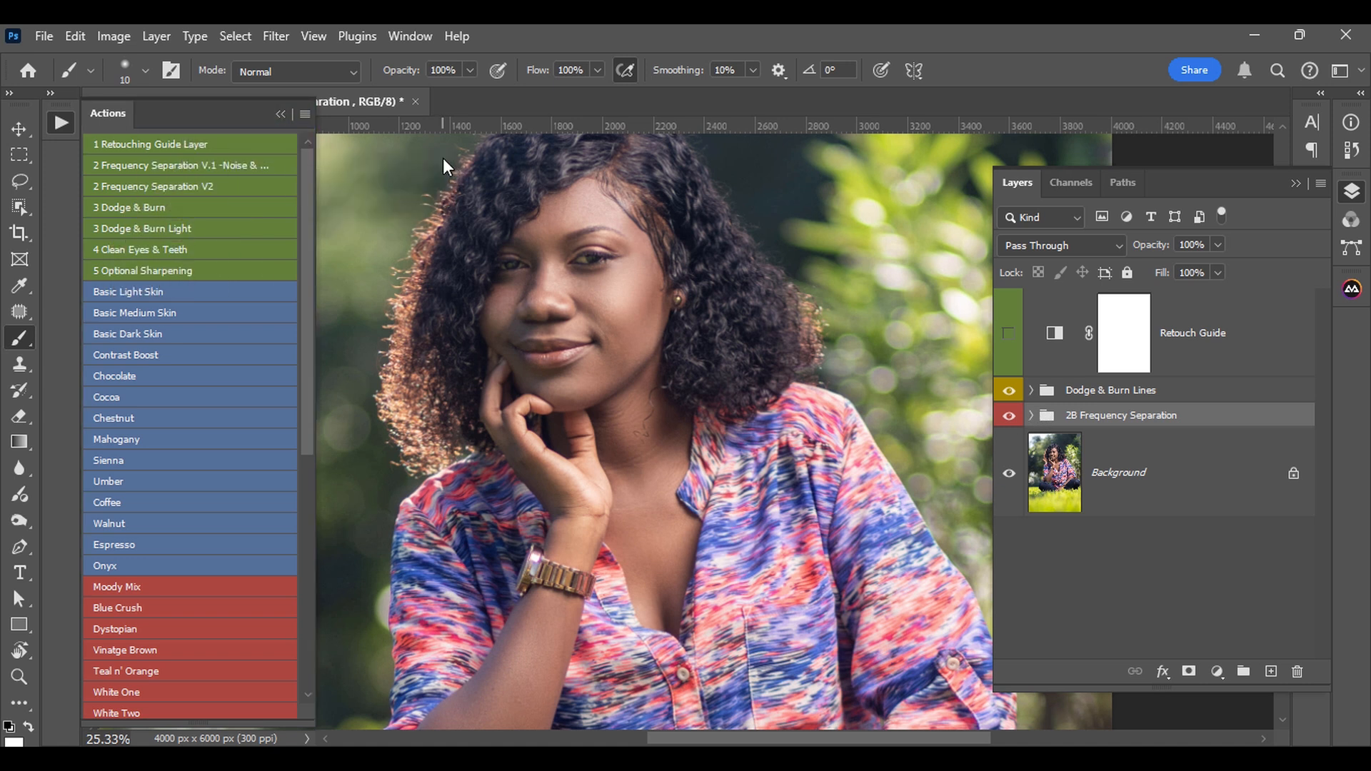
pyautogui.click(147, 293)
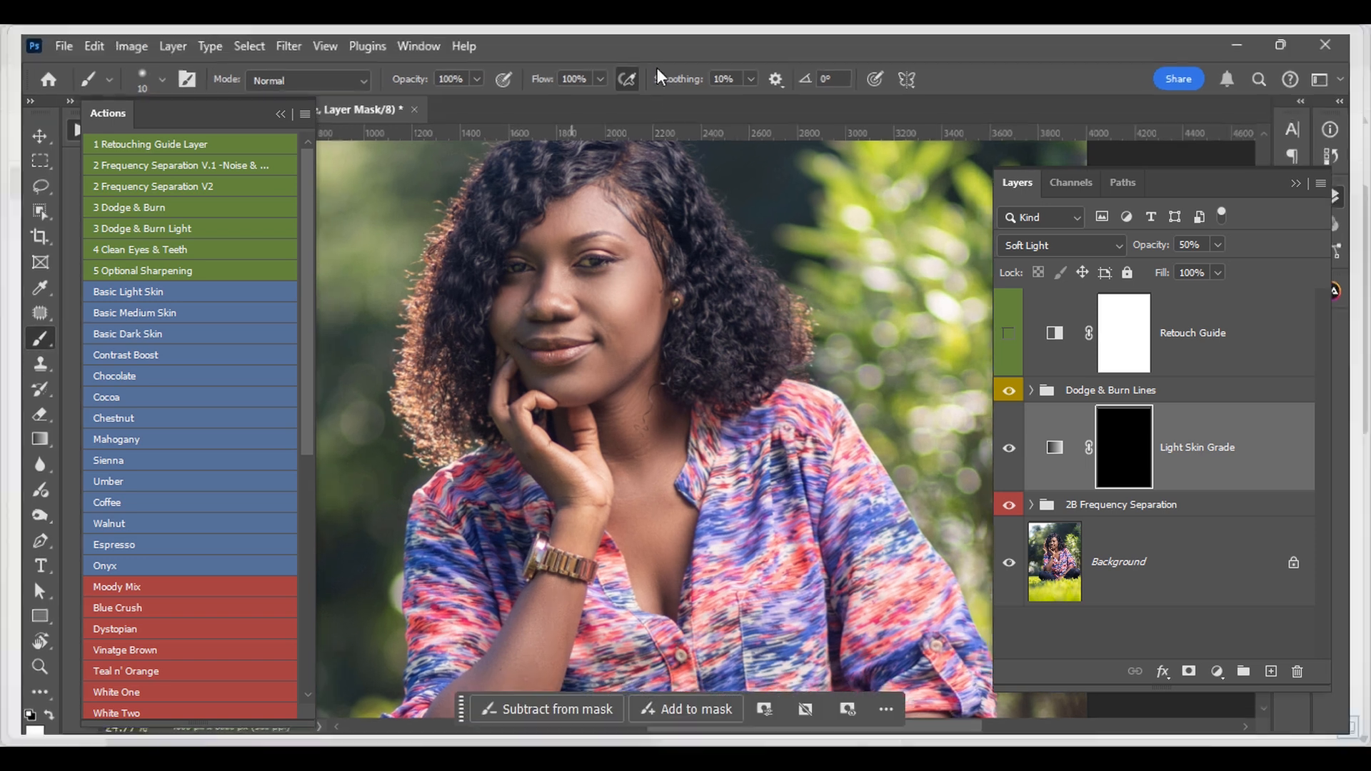
# Step: Paint the face, hand, chest and both arms white on the Light Skin Grade mask with a 175 px brush
pyautogui.press(']')
pyautogui.press(']')
pyautogui.press(']')
pyautogui.press(']')
pyautogui.press(']')
pyautogui.press(']')
pyautogui.press(']')
pyautogui.press(']')
pyautogui.press(']')
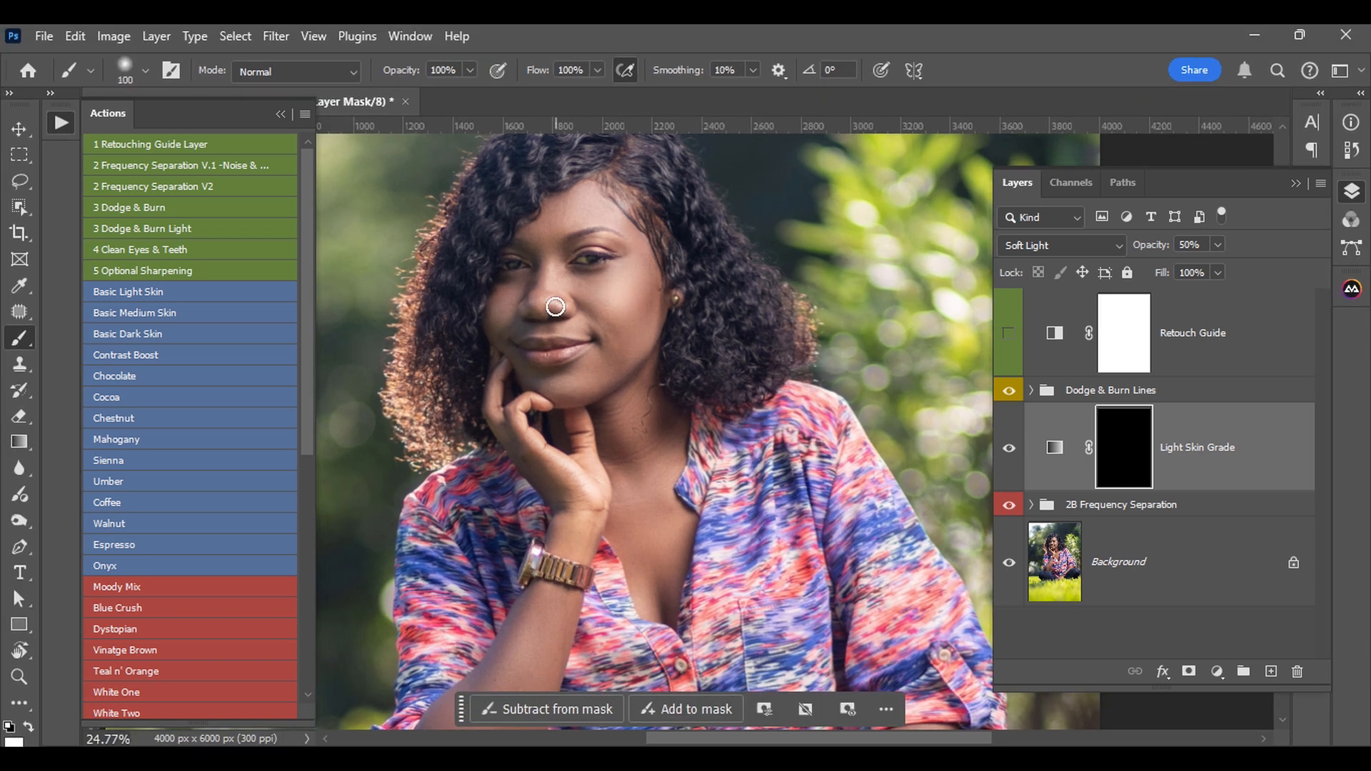
pyautogui.press(']')
pyautogui.press(']')
pyautogui.press(']')
pyautogui.press(']')
pyautogui.press('[')
pyautogui.moveTo(515, 323); pyautogui.dragTo(507, 350)
pyautogui.moveTo(507, 350)
pyautogui.mouseDown()
pyautogui.moveTo(535, 600)
pyautogui.moveTo(582, 532)
pyautogui.mouseUp()
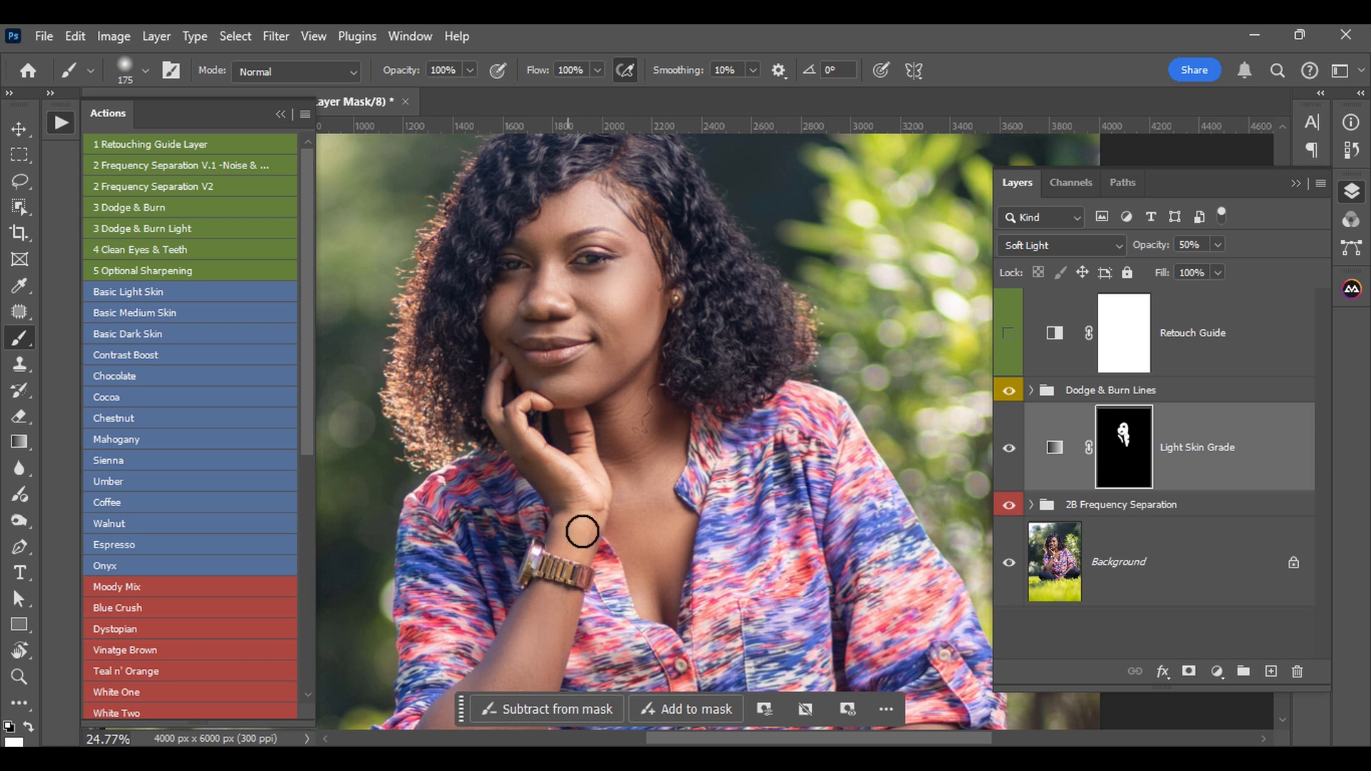
pyautogui.scroll(-5, 577, 534)
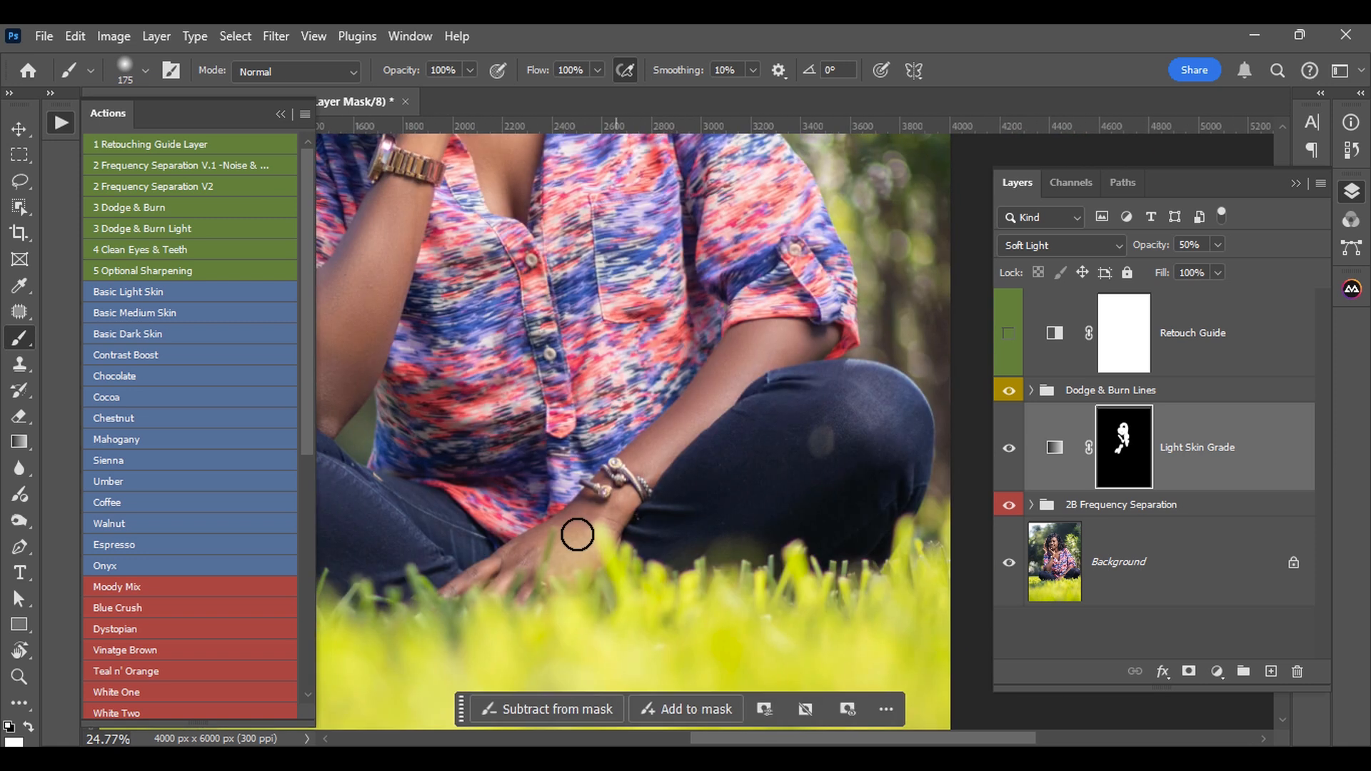
pyautogui.scroll(5, 577, 534)
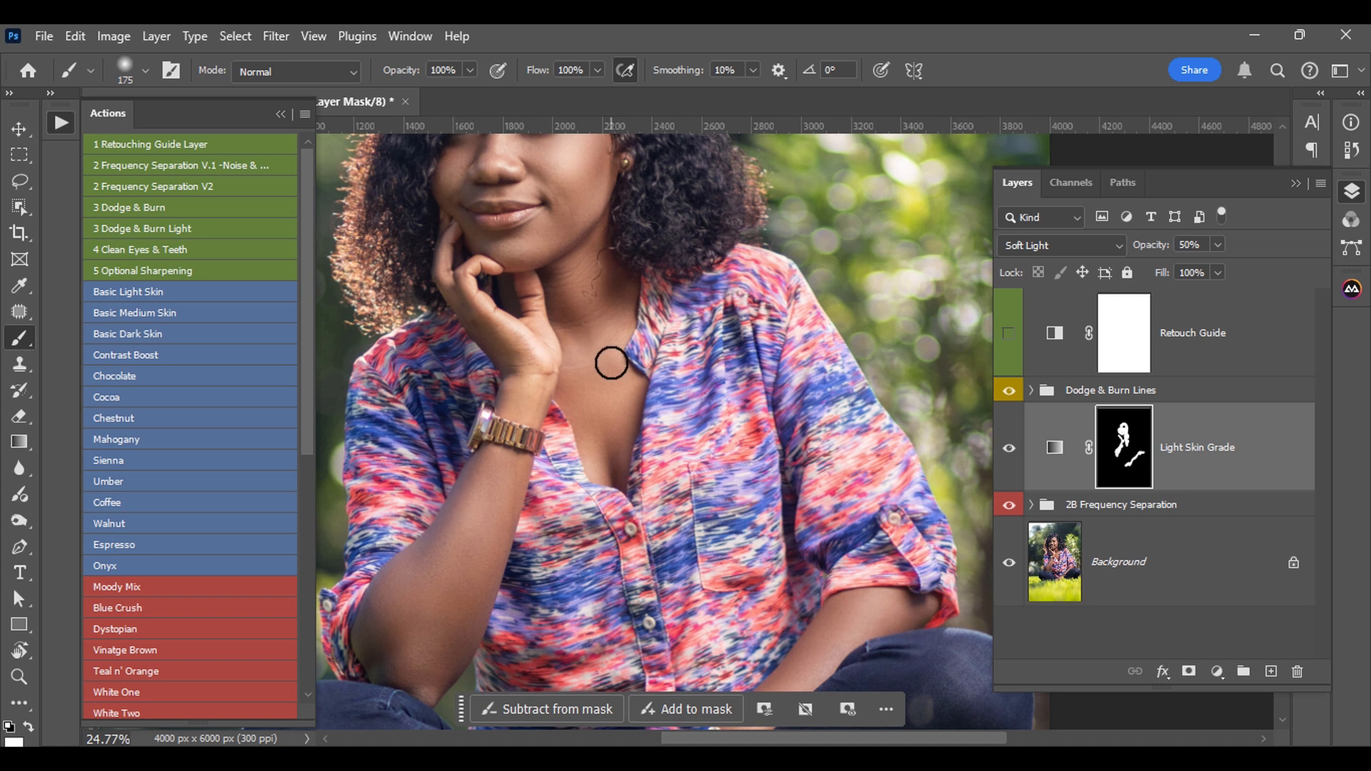
# Step: Compare the full portrait with the original by showing only the Background layer, and restore the other layers
pyautogui.scroll(-3, 611, 363)
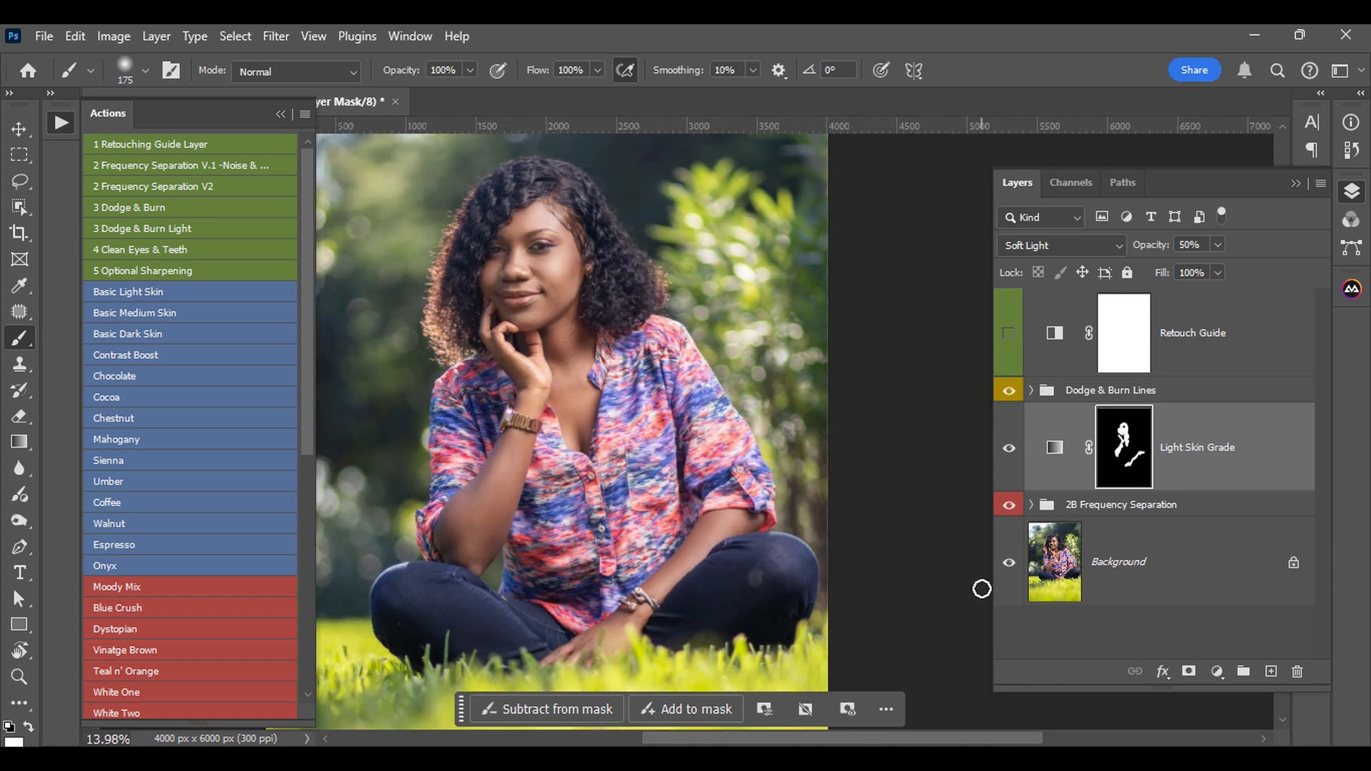
pyautogui.keyDown('alt'); pyautogui.click(1010, 565); pyautogui.keyUp('alt')
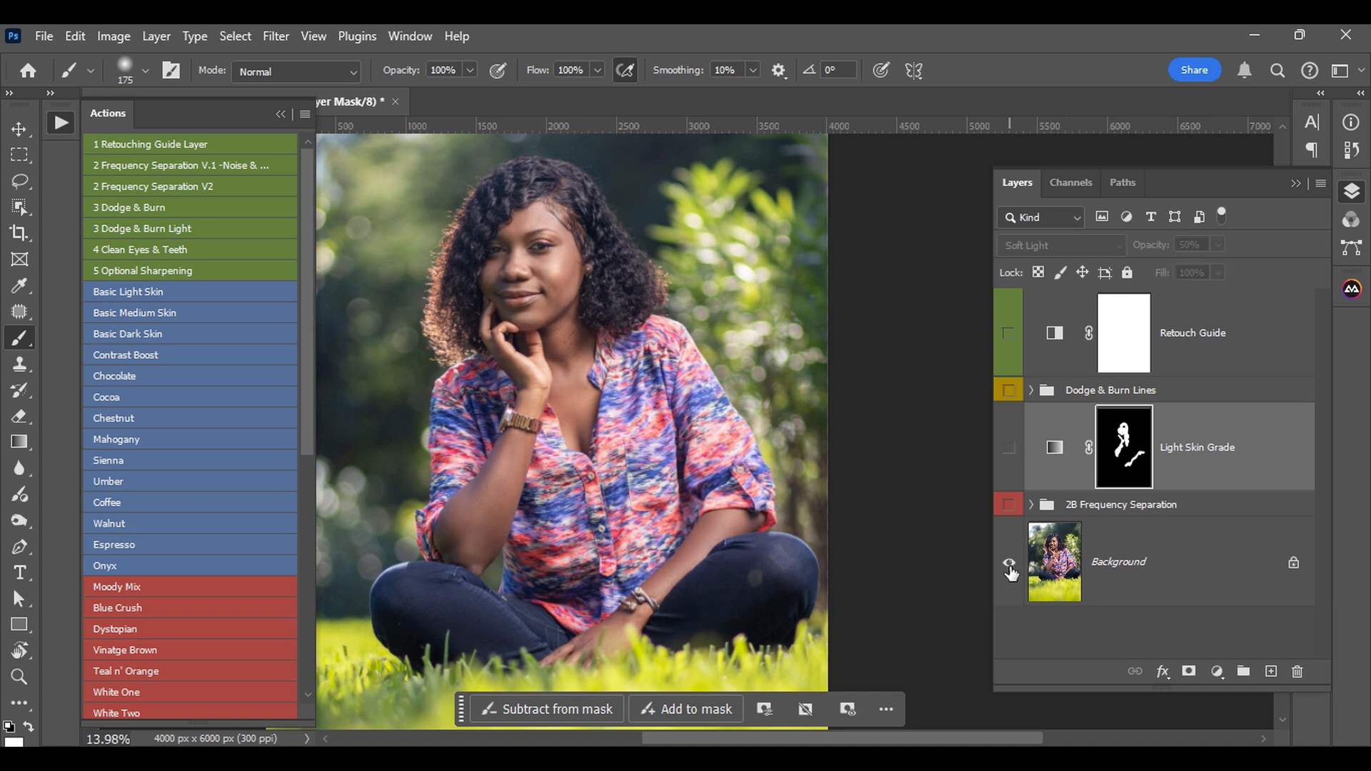
pyautogui.keyDown('alt'); pyautogui.click(1010, 565); pyautogui.keyUp('alt')
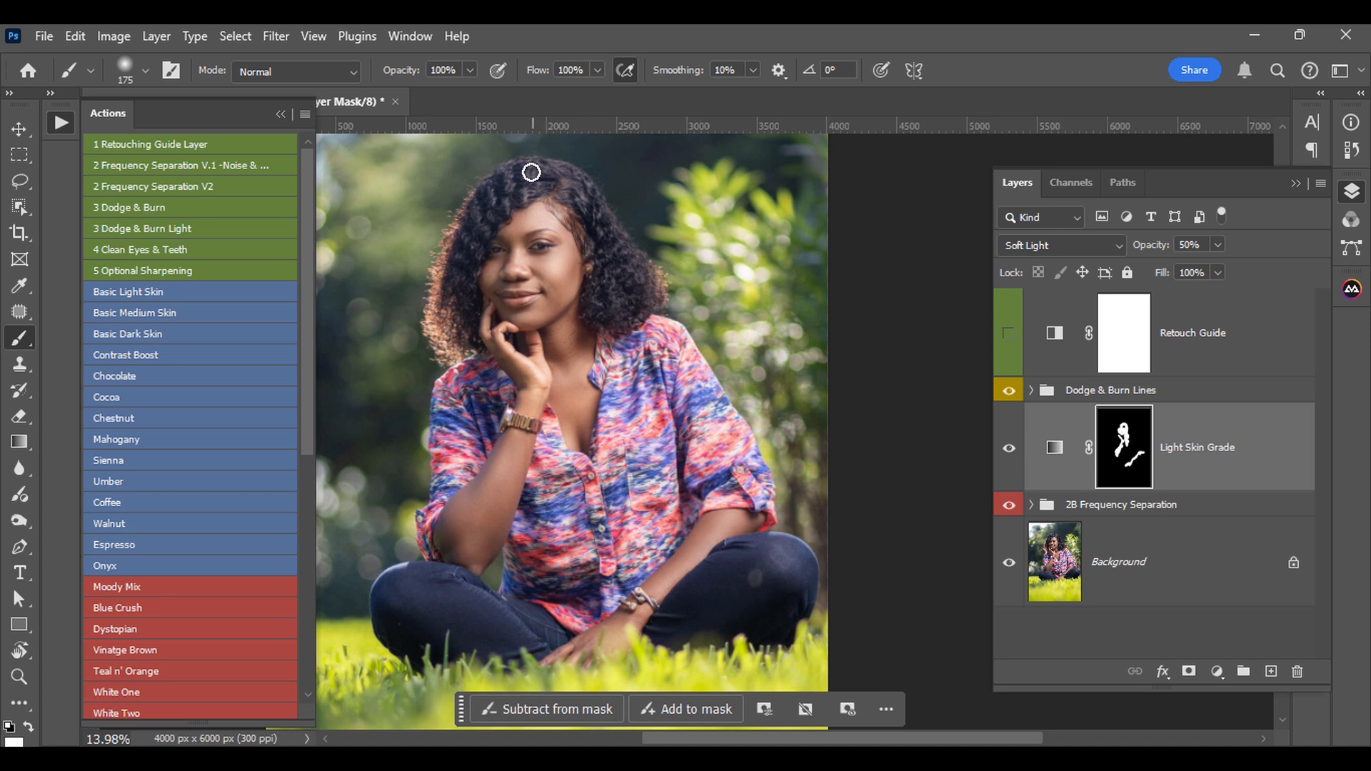
# Step: Run the 4 Clean Eyes & Teeth action and continue past its painting instructions
pyautogui.scroll(3, 514, 157)
pyautogui.scroll(2, 491, 288)
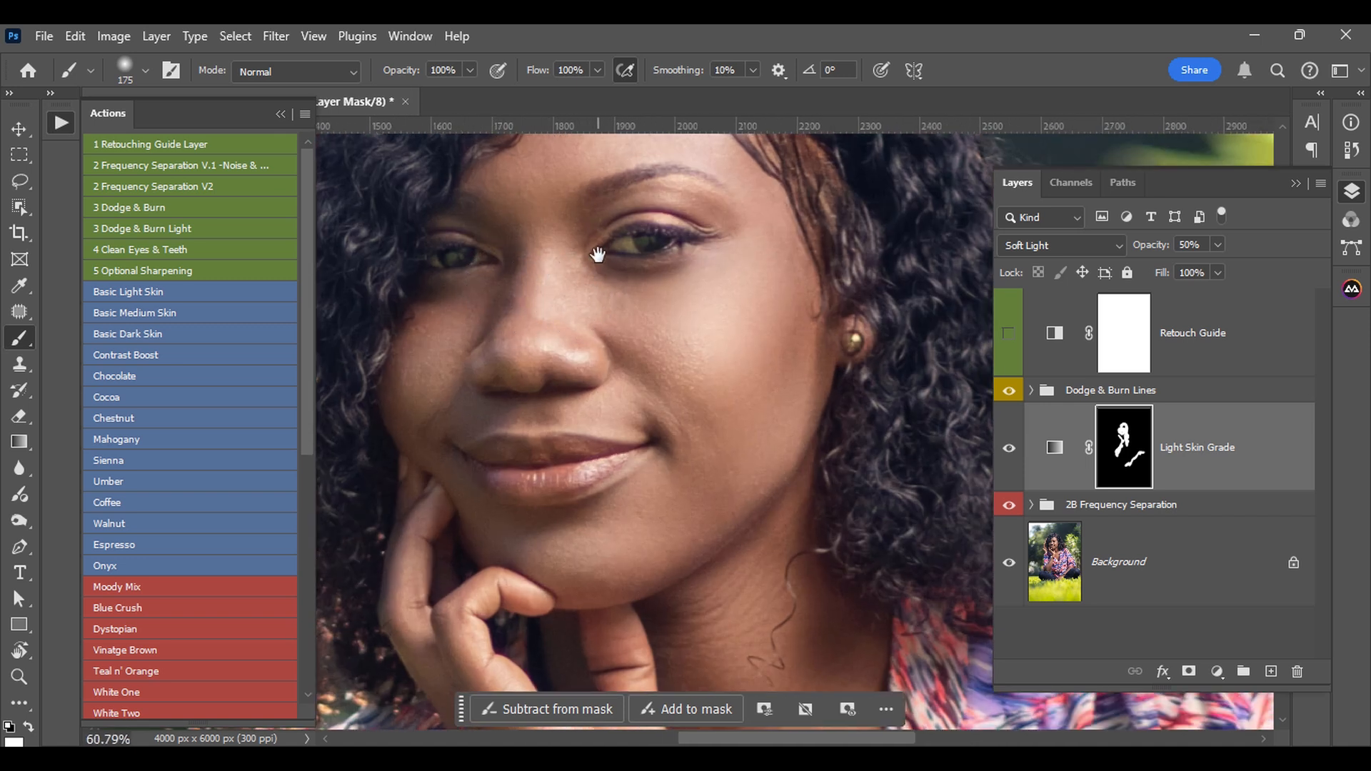
pyautogui.scroll(2, 521, 257)
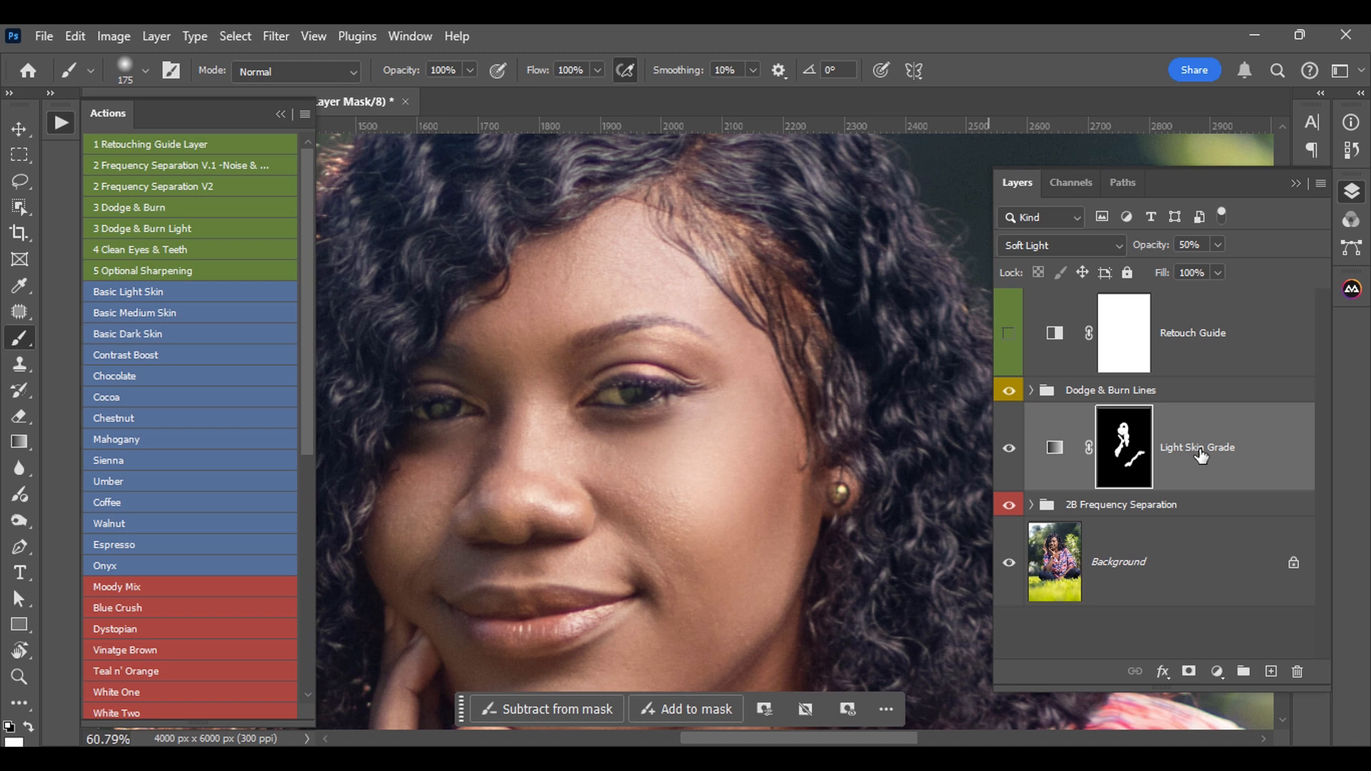
pyautogui.click(169, 248)
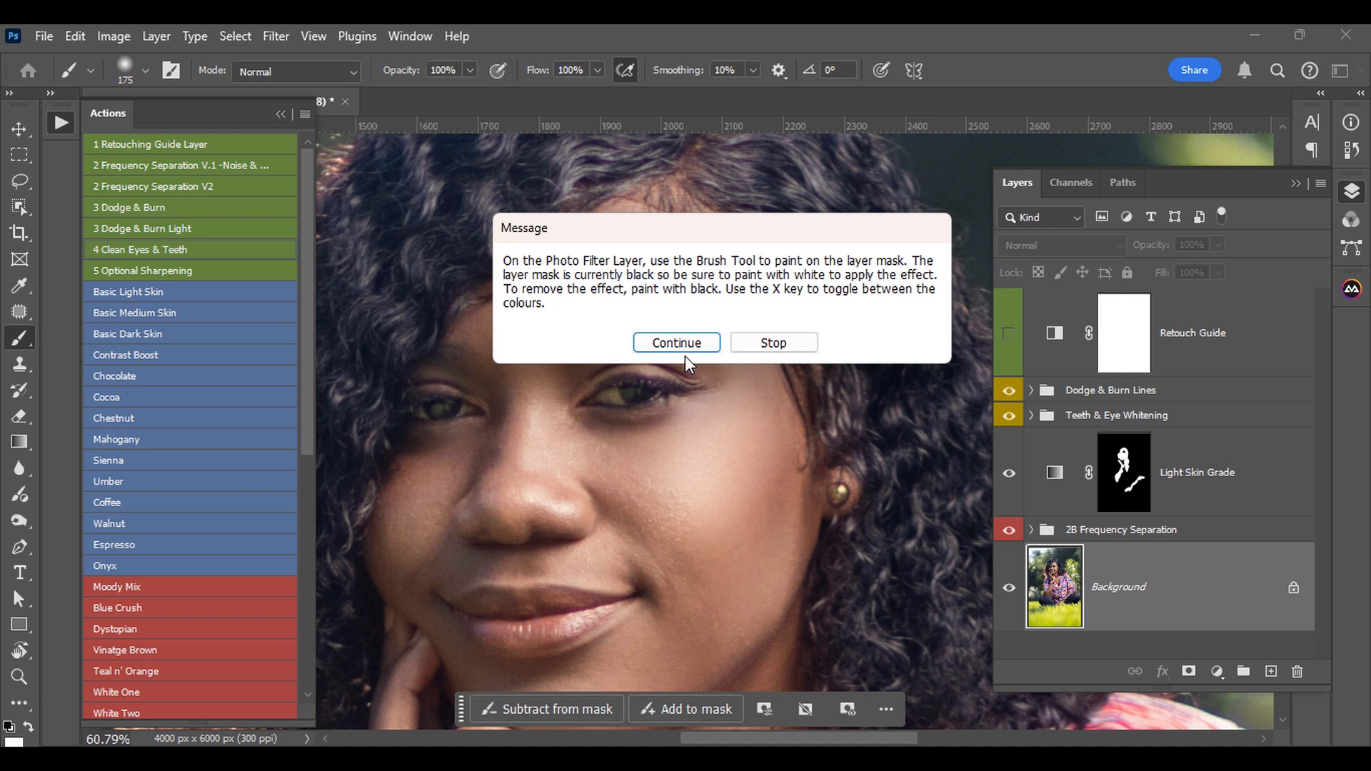
pyautogui.click(675, 342)
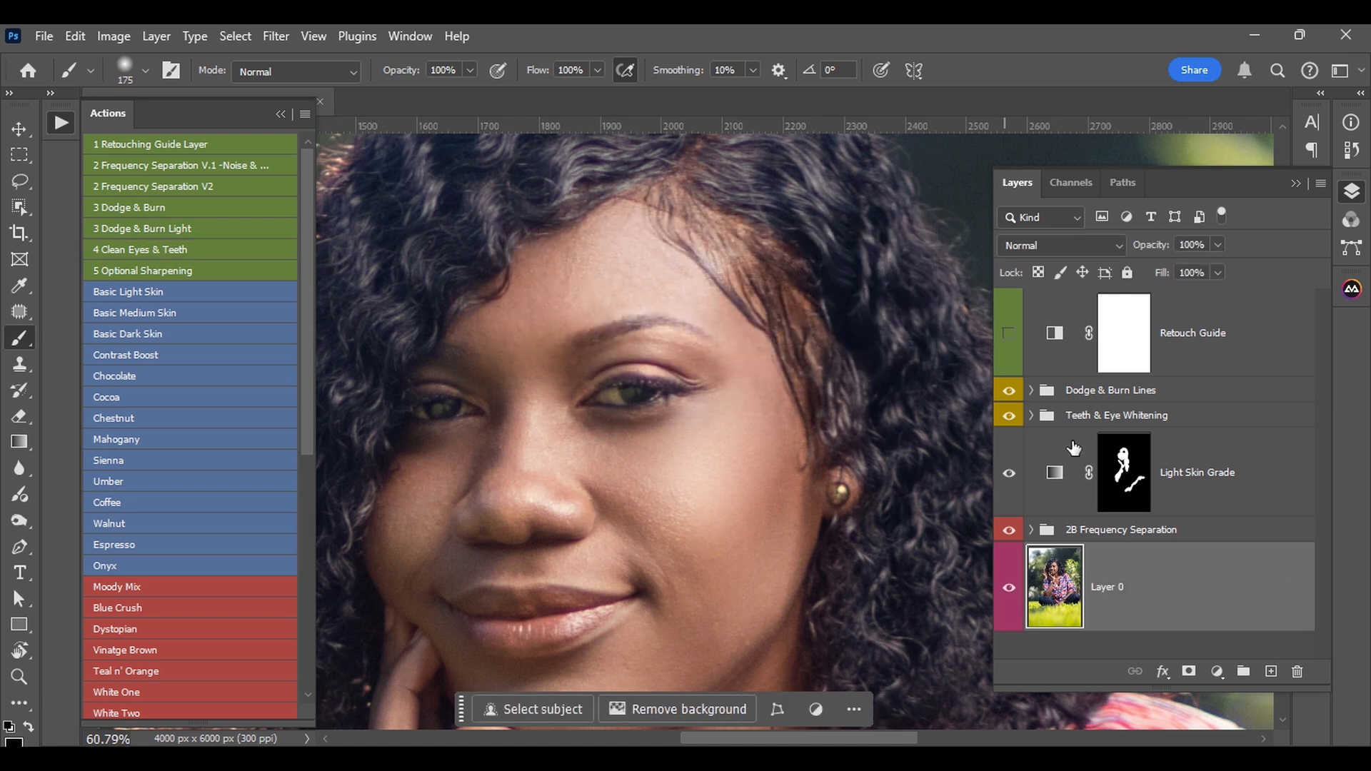
# Step: Brighten the white of the fully visible eye by painting on the Photo Filter 1 mask with a small brush at 20% flow
pyautogui.click(1032, 416)
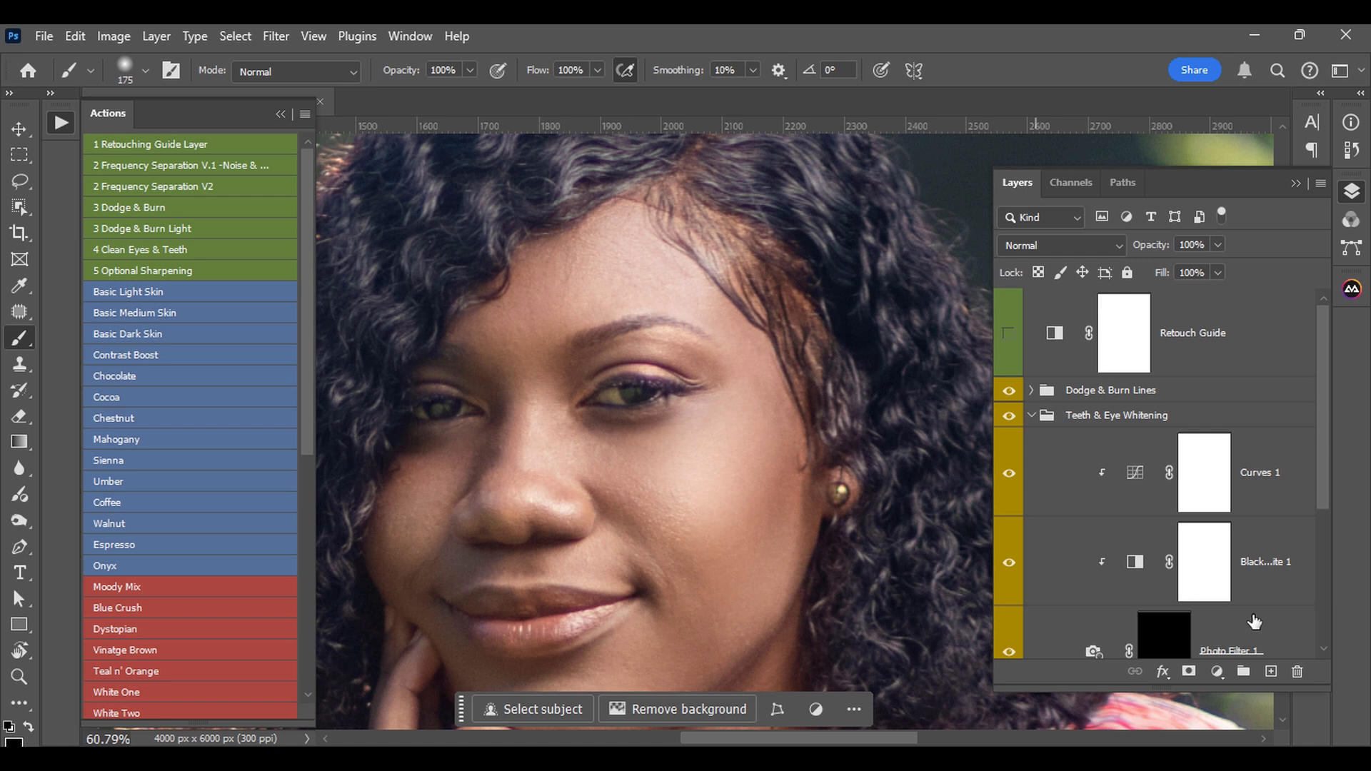
pyautogui.scroll(-1, 1229, 606)
pyautogui.click(1171, 565)
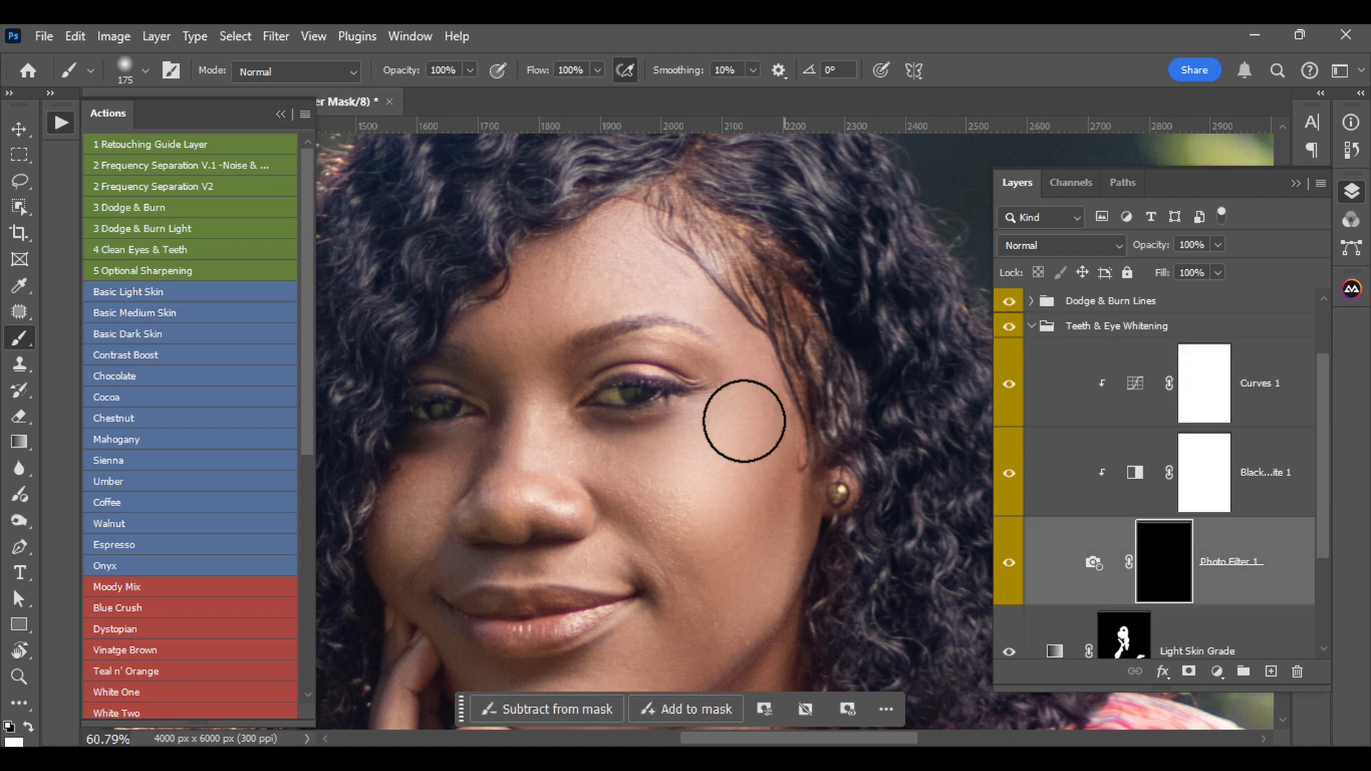
pyautogui.scroll(2, 650, 405)
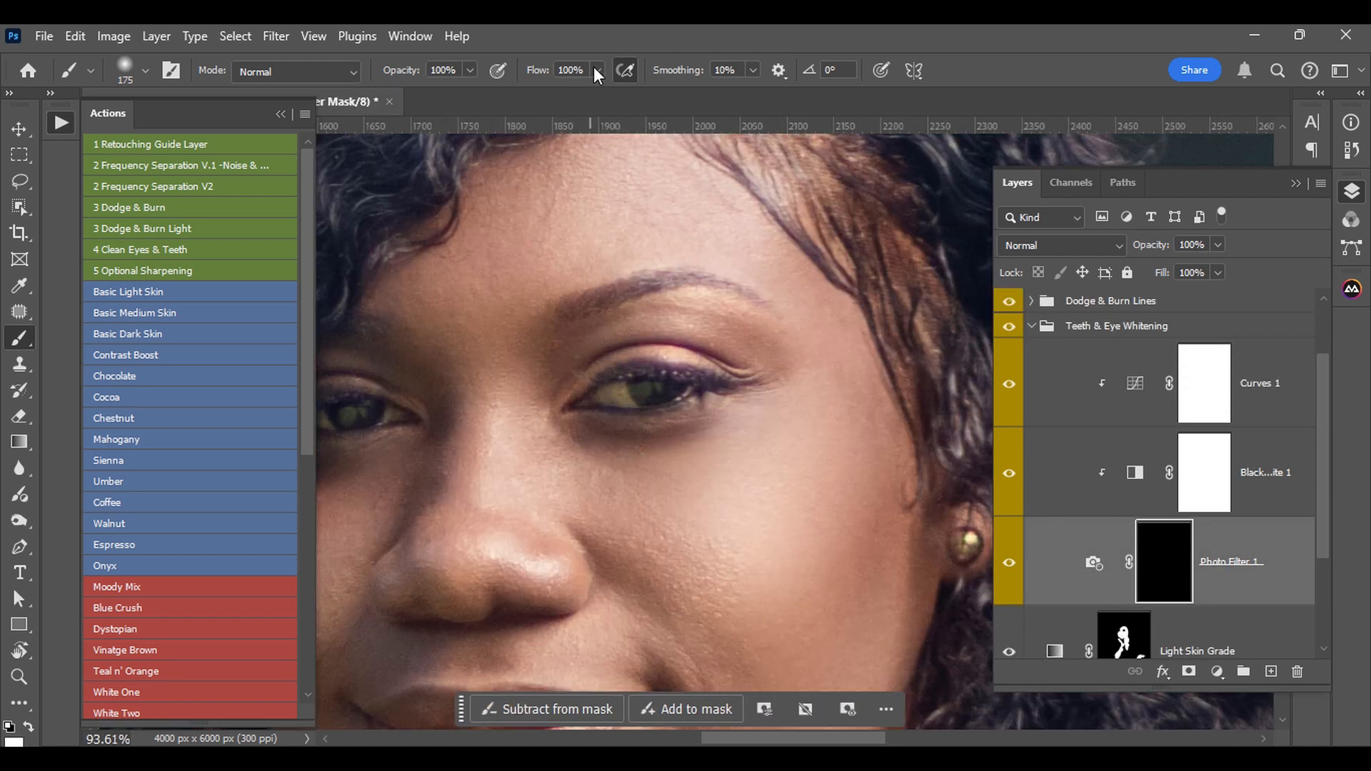
pyautogui.hotkey('shift', '2')
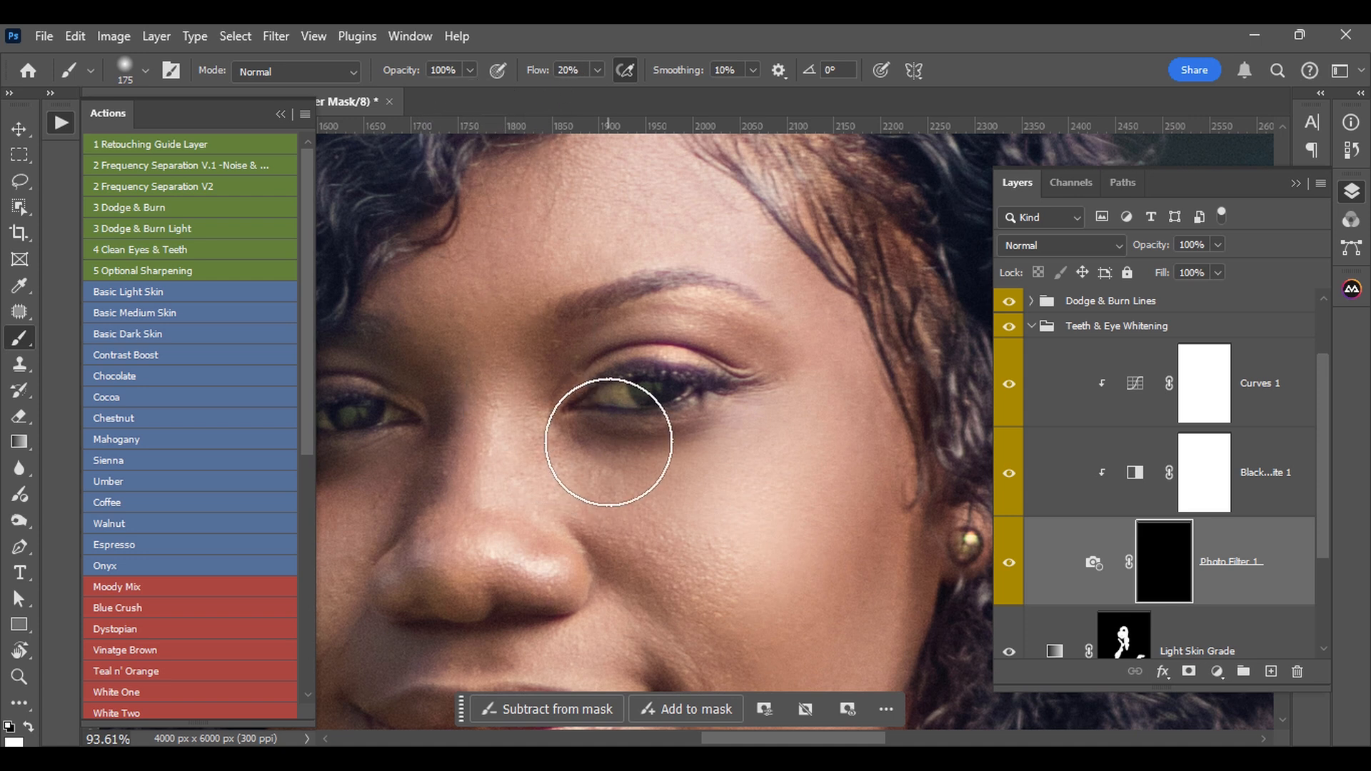
pyautogui.press('[')
pyautogui.press('[')
pyautogui.press('[')
pyautogui.press('[')
pyautogui.press('[')
pyautogui.press('[')
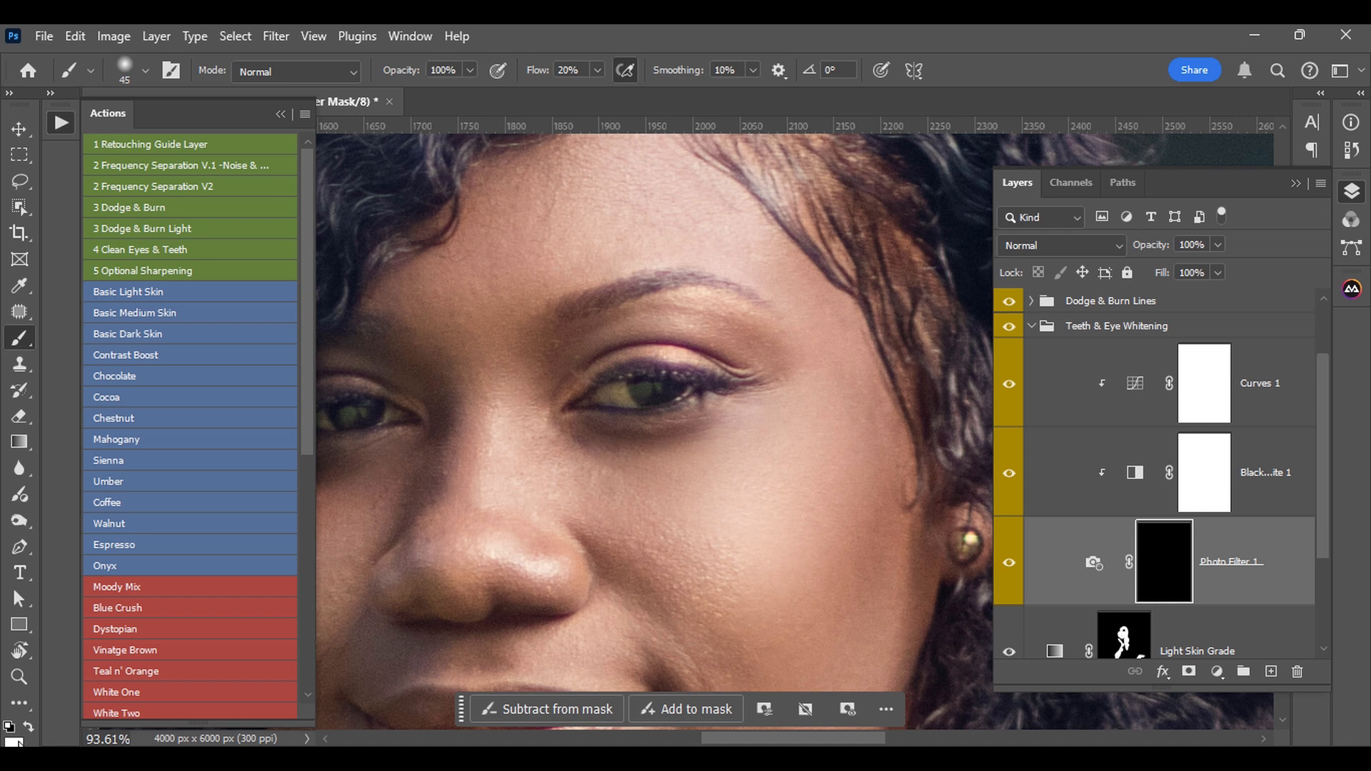
pyautogui.press('[')
pyautogui.press('[')
pyautogui.press('[')
pyautogui.press('[')
pyautogui.press('[')
pyautogui.click(611, 395)
pyautogui.press('[')
pyautogui.press('[')
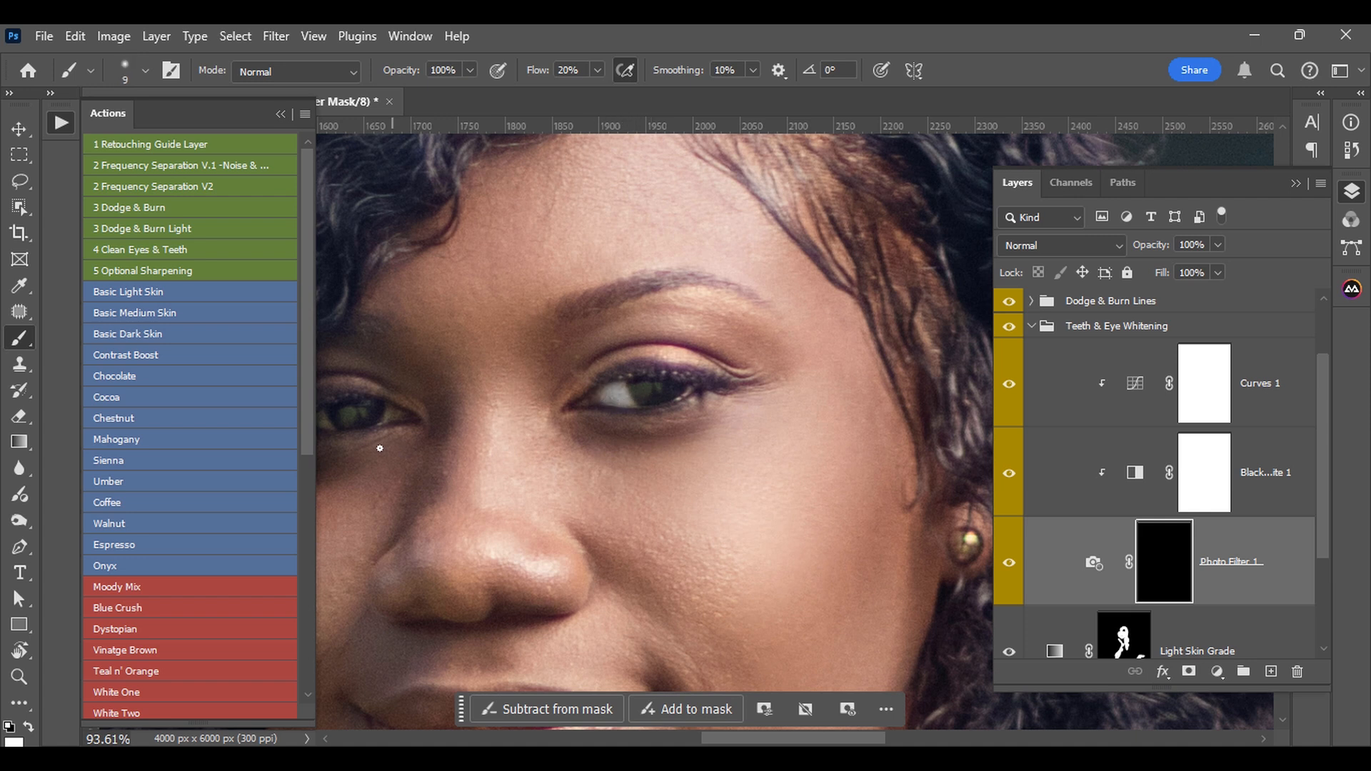
# Step: Brighten the white of the eye beside the hair with a 10 px brush and collapse the Teeth & Eye Whitening group
pyautogui.press(']')
pyautogui.moveTo(360, 411); pyautogui.dragTo(473, 357)
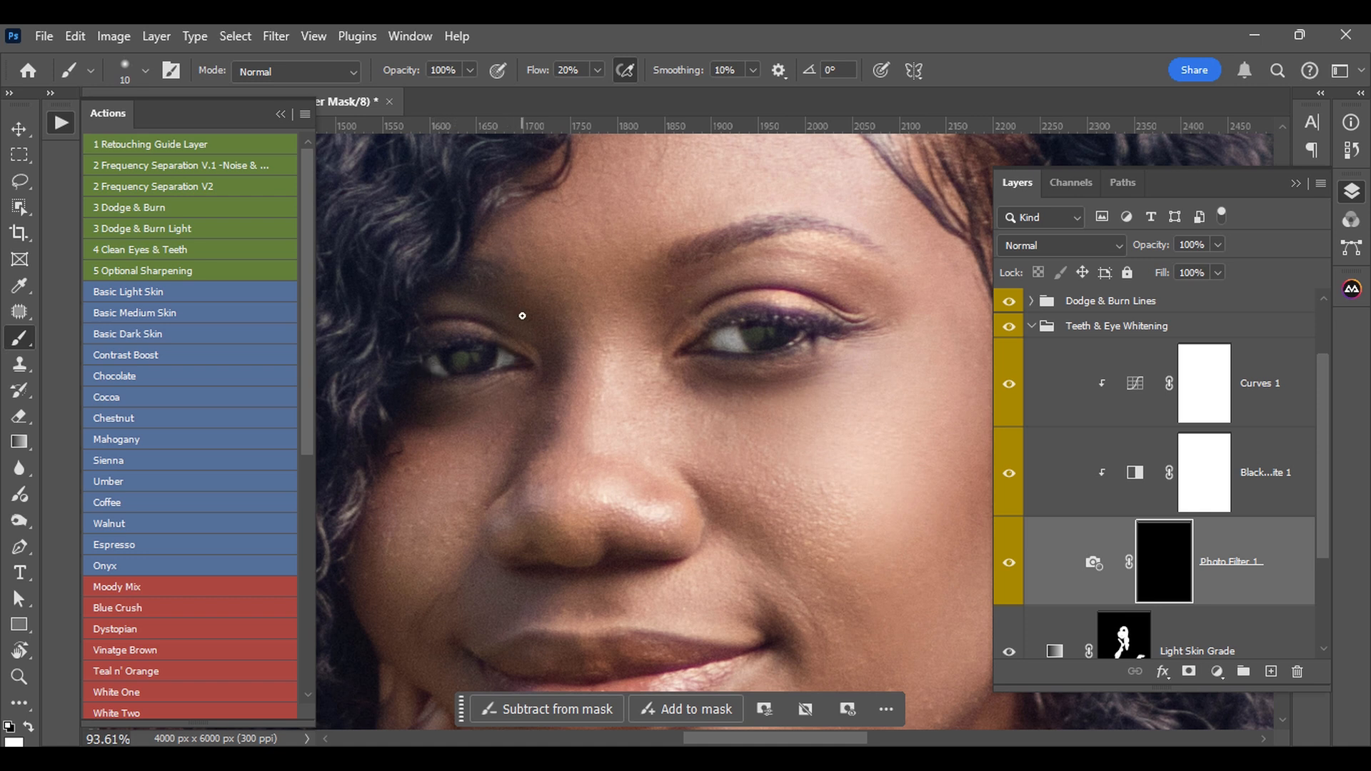
pyautogui.scroll(-10, 801, 343)
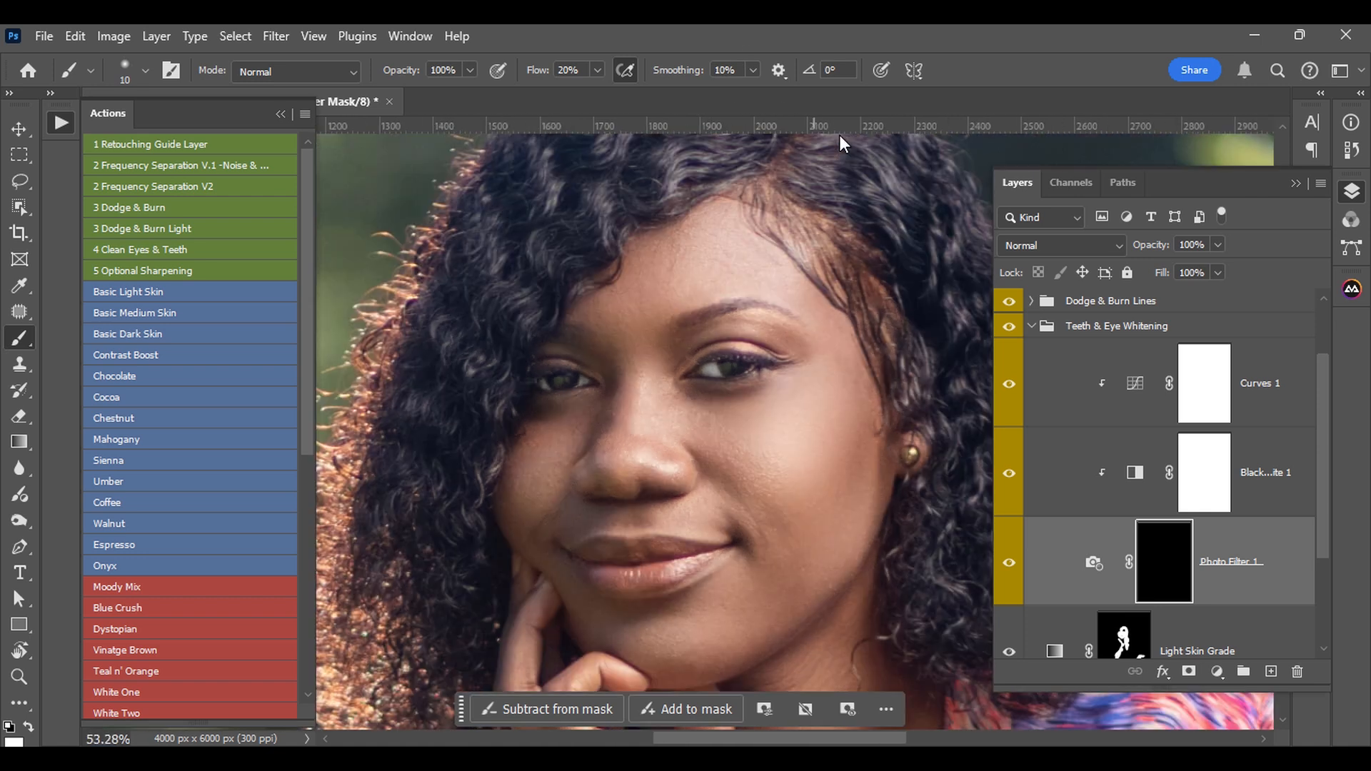
pyautogui.scroll(-2, 801, 391)
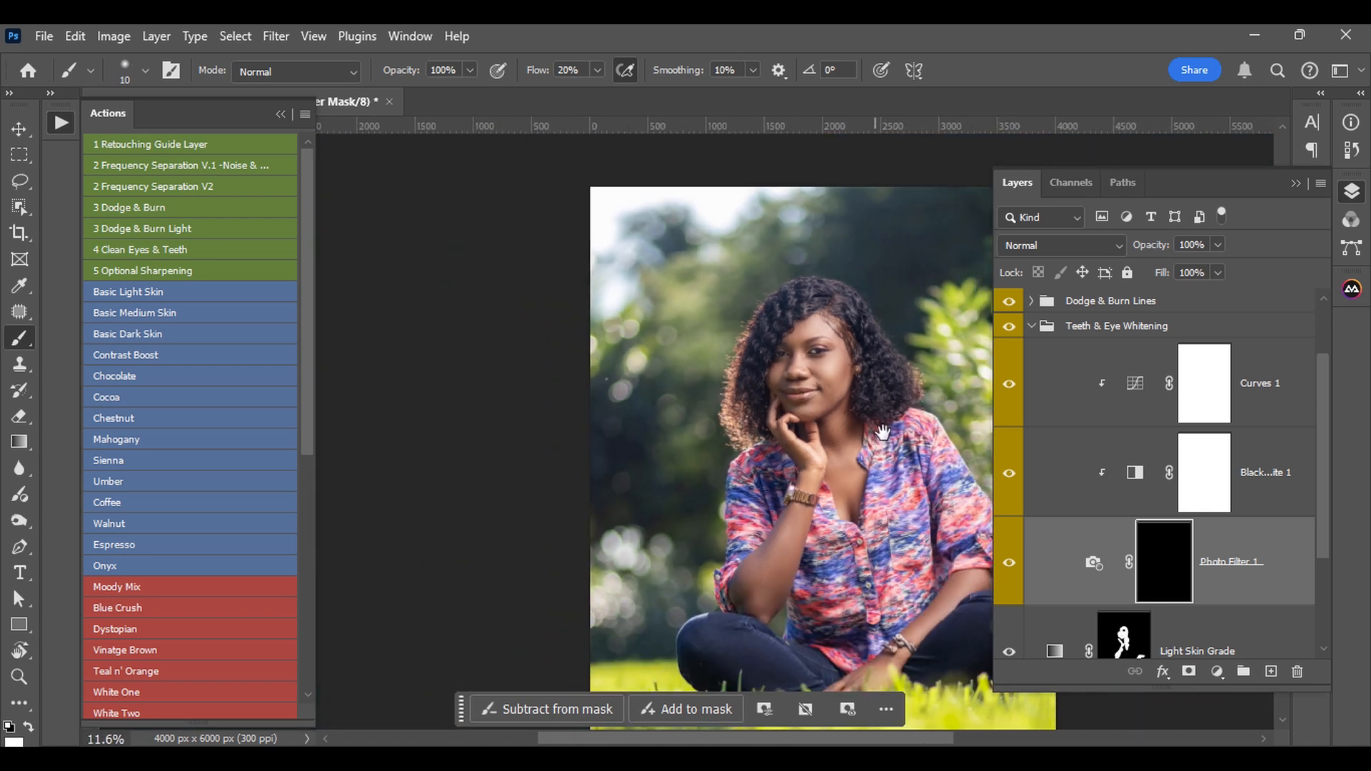
pyautogui.moveTo(836, 375); pyautogui.dragTo(617, 372)
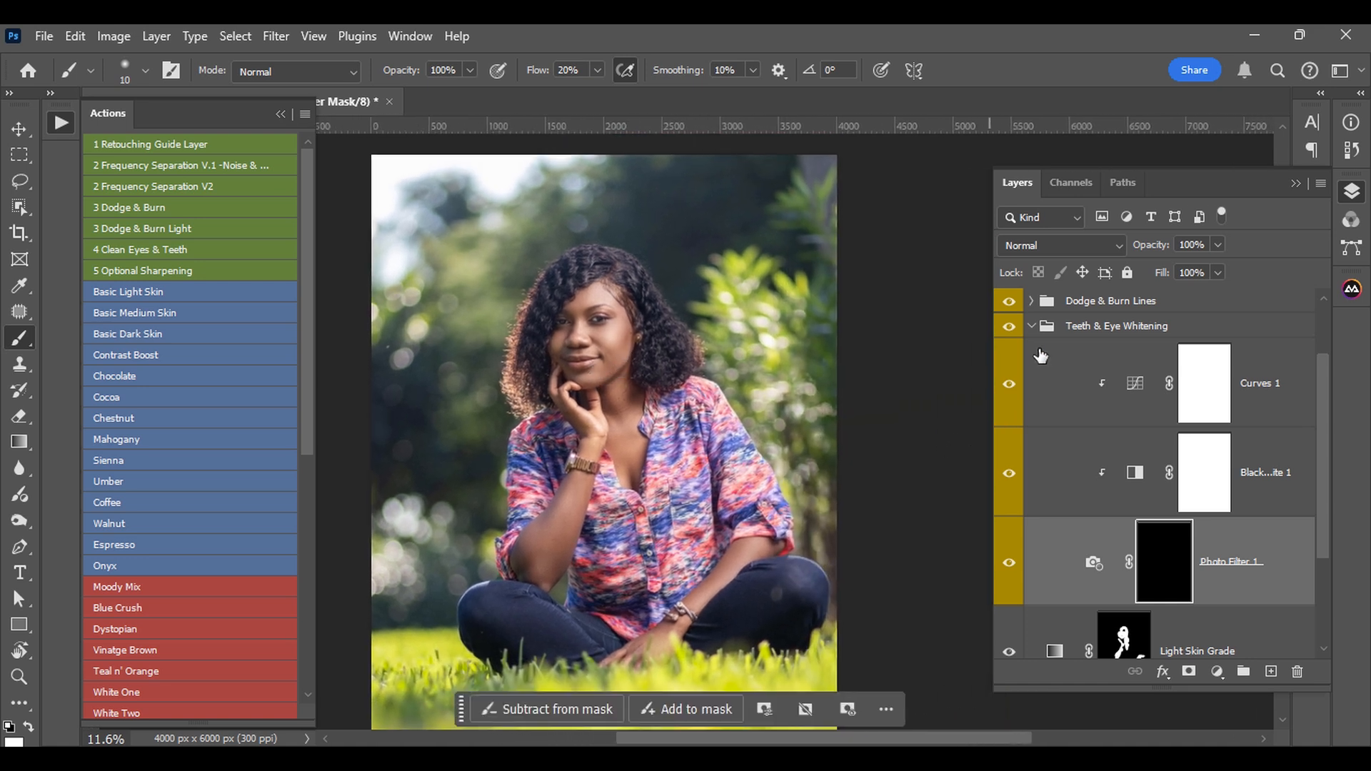
pyautogui.click(1031, 325)
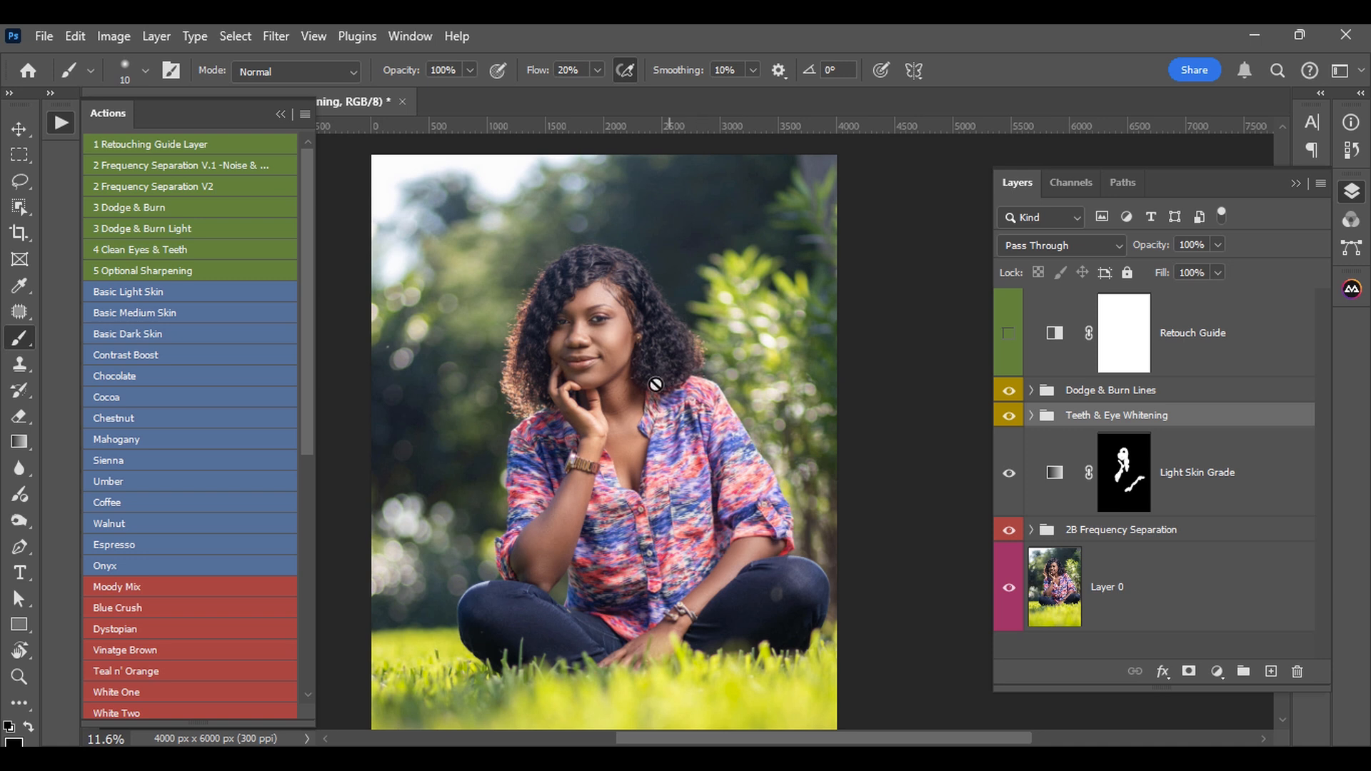
# Step: Run the 3 Dodge & Burn Light action and paint the face into the Almost Auto D&B mask with a 700 px brush at 100% flow
pyautogui.click(151, 229)
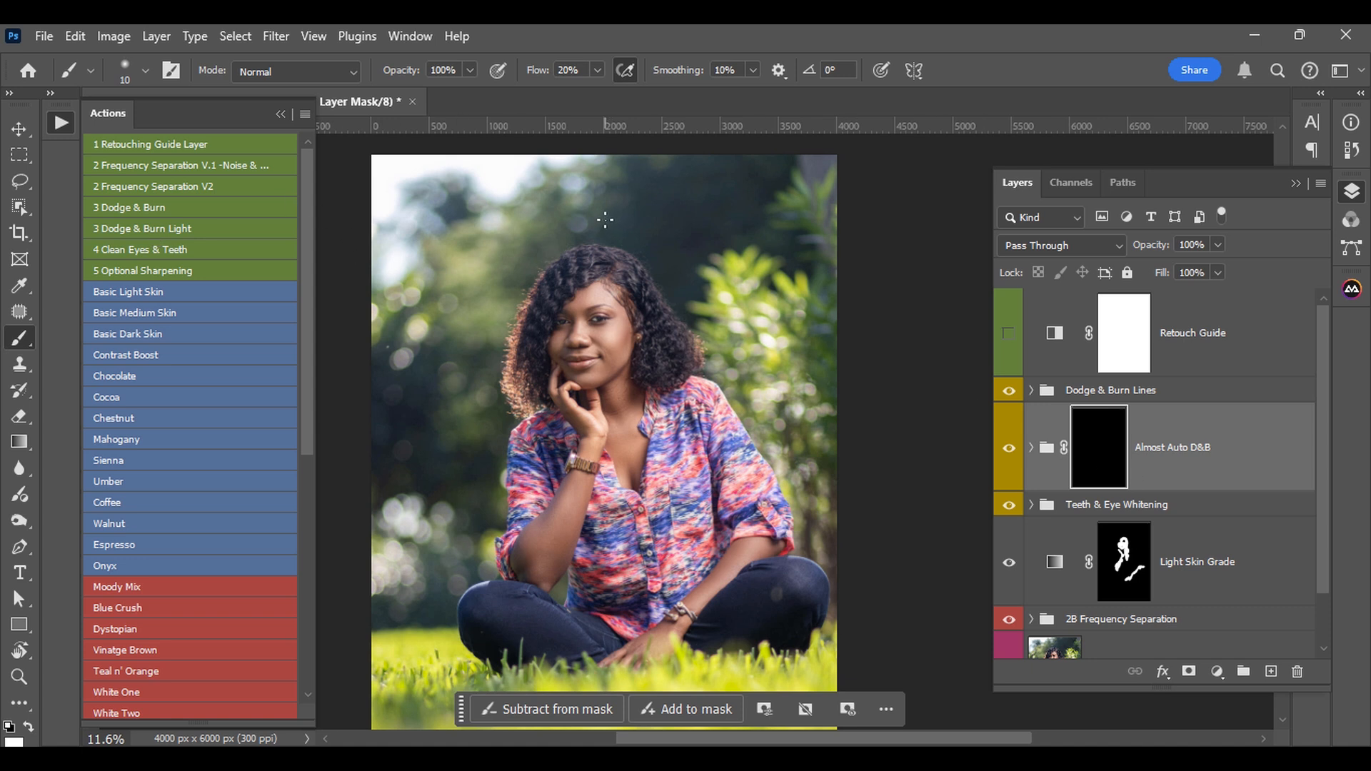
pyautogui.hotkey('shift', '0')
pyautogui.press(']')
pyautogui.press(']')
pyautogui.press(']')
pyautogui.press(']')
pyautogui.press(']')
pyautogui.press(']')
pyautogui.press(']')
pyautogui.press(']')
pyautogui.press(']')
pyautogui.press(']')
pyautogui.press(']')
pyautogui.press(']')
pyautogui.press(']')
pyautogui.press(']')
pyautogui.press(']')
pyautogui.press(']')
pyautogui.press(']')
pyautogui.press(']')
pyautogui.press(']')
pyautogui.press(']')
pyautogui.press(']')
pyautogui.press(']')
pyautogui.press(']')
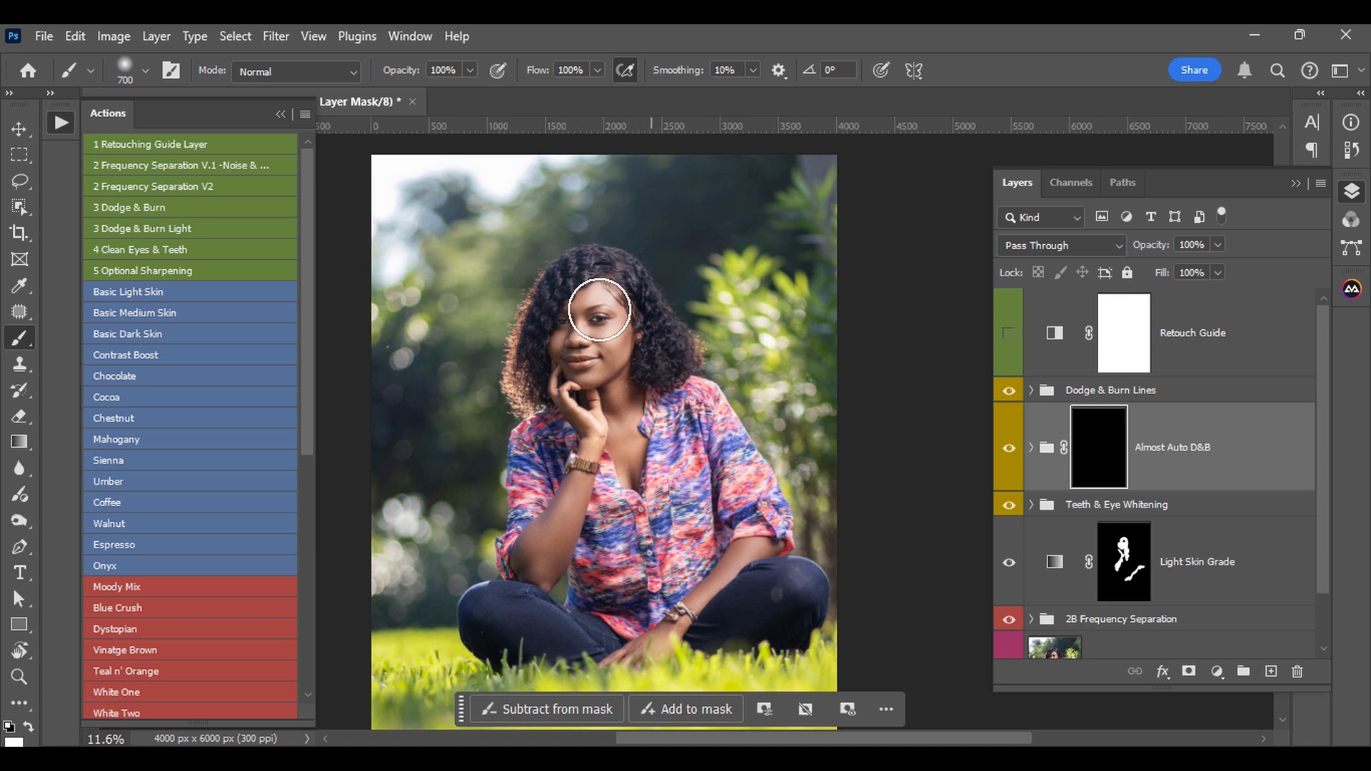
pyautogui.moveTo(599, 309); pyautogui.dragTo(604, 335)
# Step: Paint both arms with a 400 px brush and the chest with a 500 px brush on the Almost Auto D&B mask
pyautogui.press('[')
pyautogui.press('[')
pyautogui.press('[')
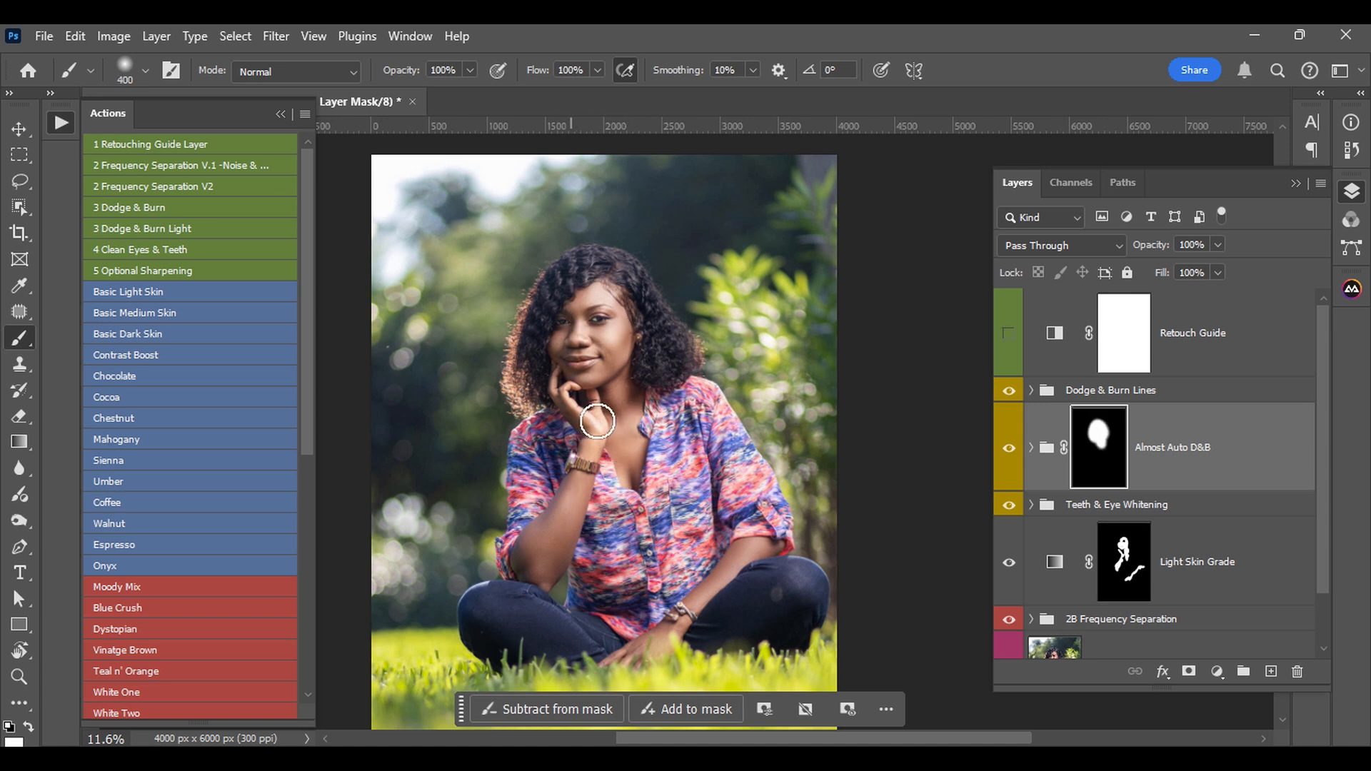
pyautogui.moveTo(598, 421); pyautogui.dragTo(553, 571)
pyautogui.moveTo(639, 679); pyautogui.dragTo(750, 534)
pyautogui.press(']')
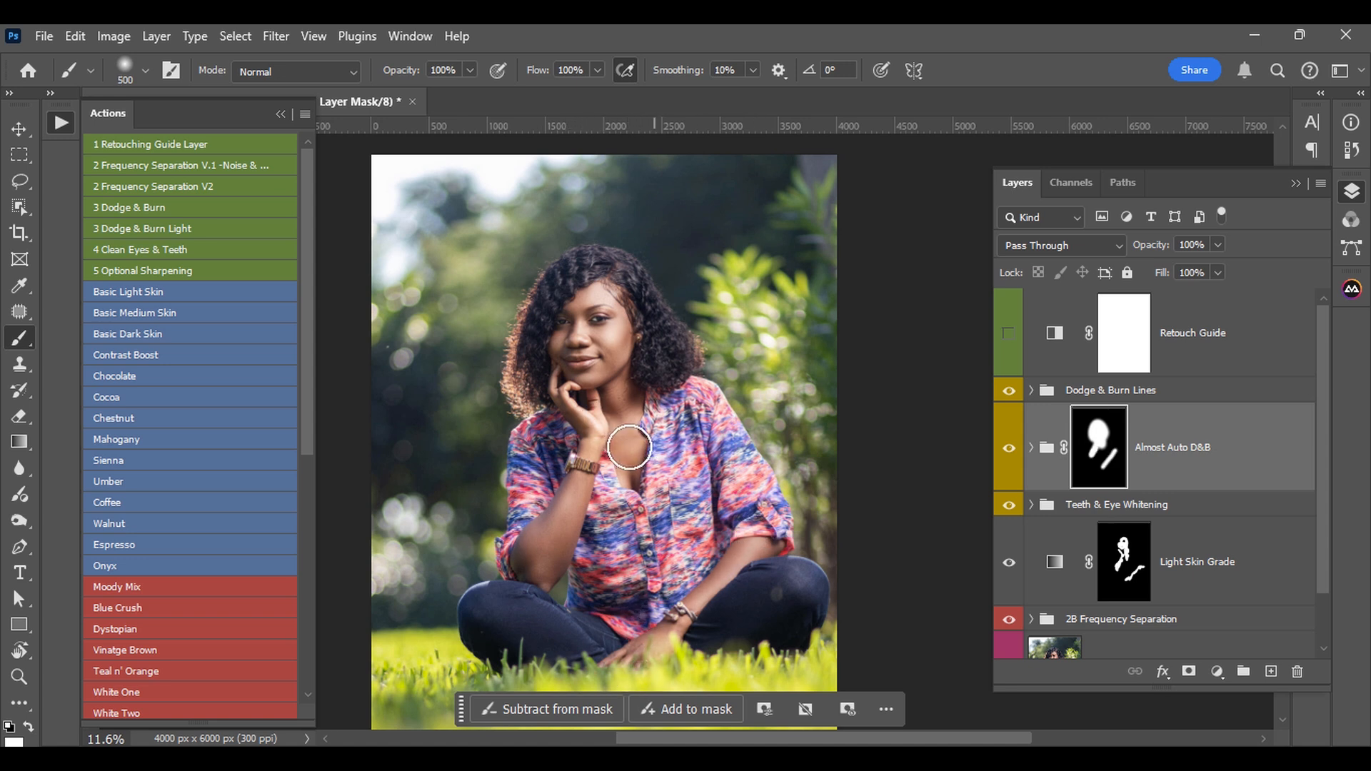
pyautogui.moveTo(630, 447); pyautogui.dragTo(640, 488)
pyautogui.scroll(5, 606, 321)
pyautogui.scroll(-5, 814, 343)
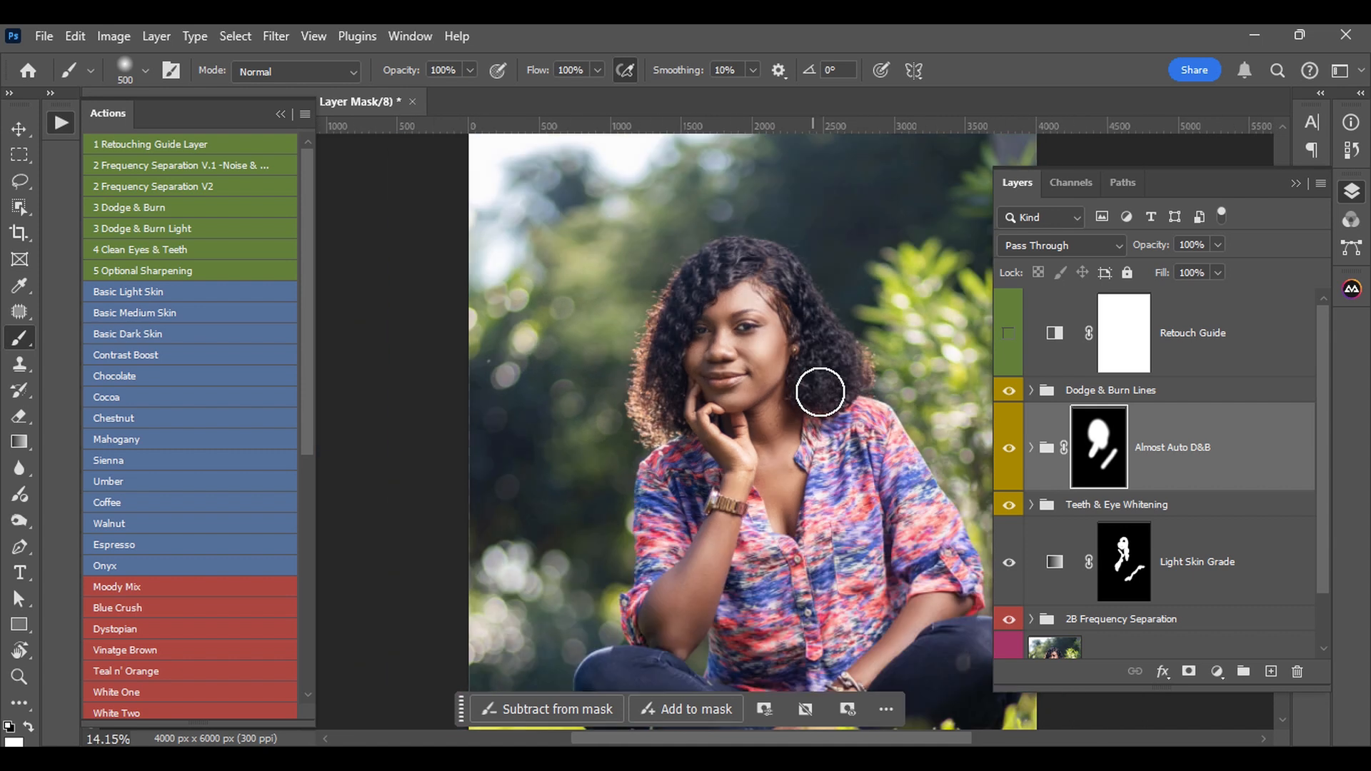
pyautogui.scroll(-1, 1036, 571)
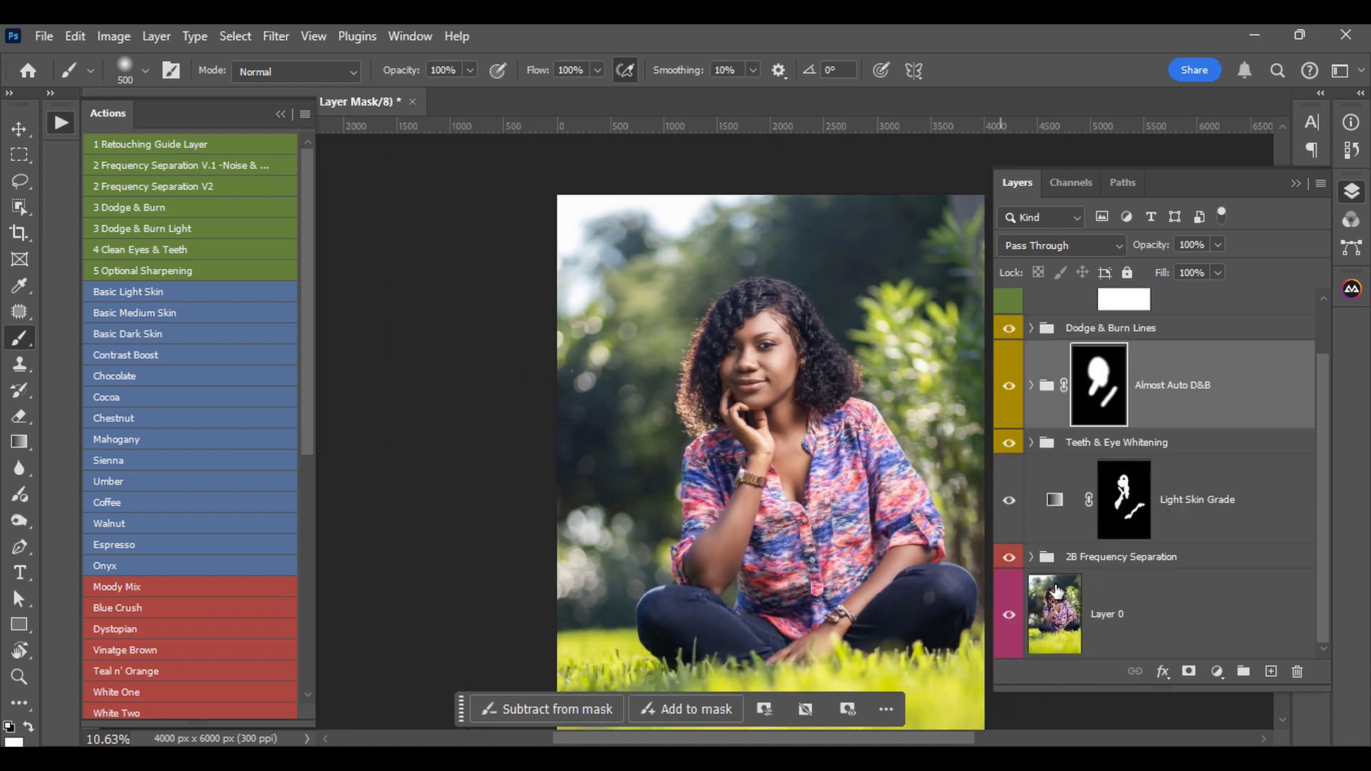
# Step: Compare the retouched portrait with the original by isolating Layer 0 and restoring the visibility of all layers
pyautogui.keyDown('alt'); pyautogui.click(1008, 619); pyautogui.keyUp('alt')
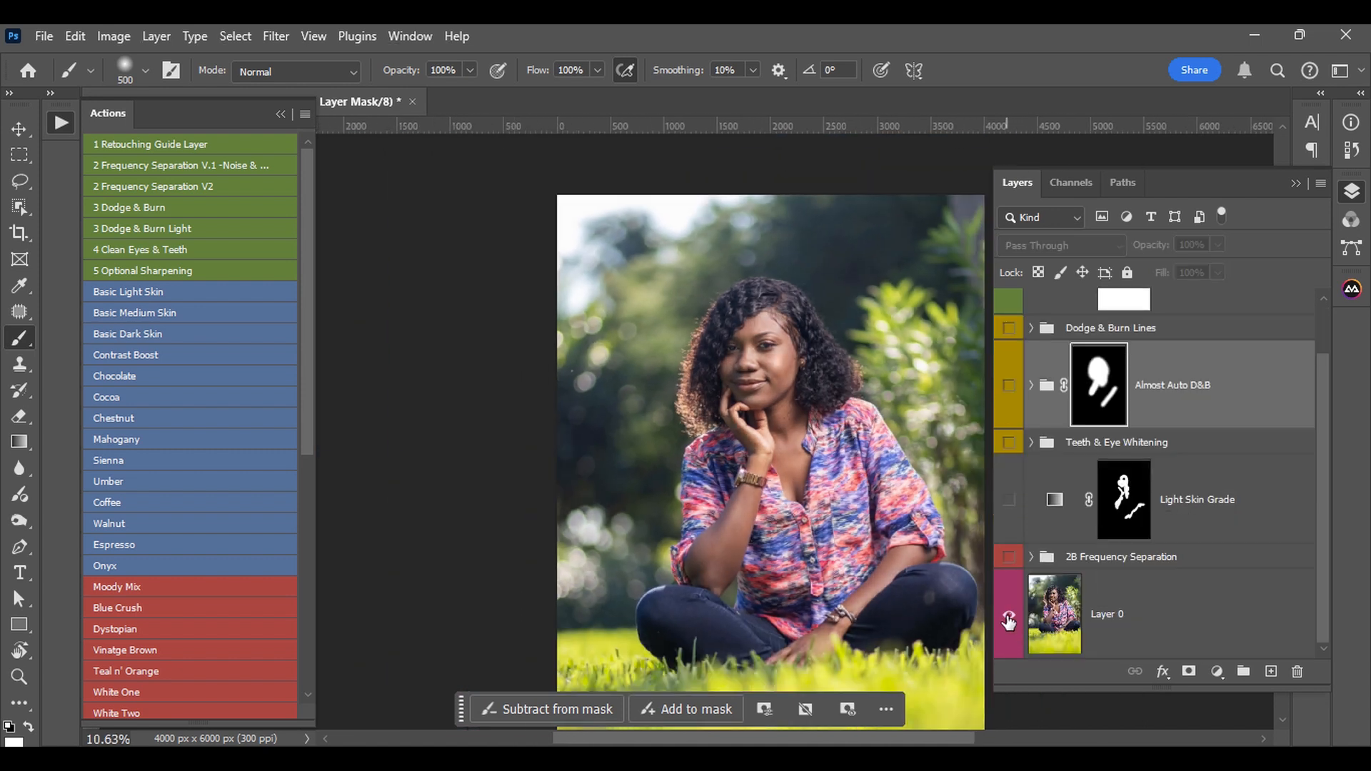
pyautogui.keyDown('alt'); pyautogui.click(1009, 620); pyautogui.keyUp('alt')
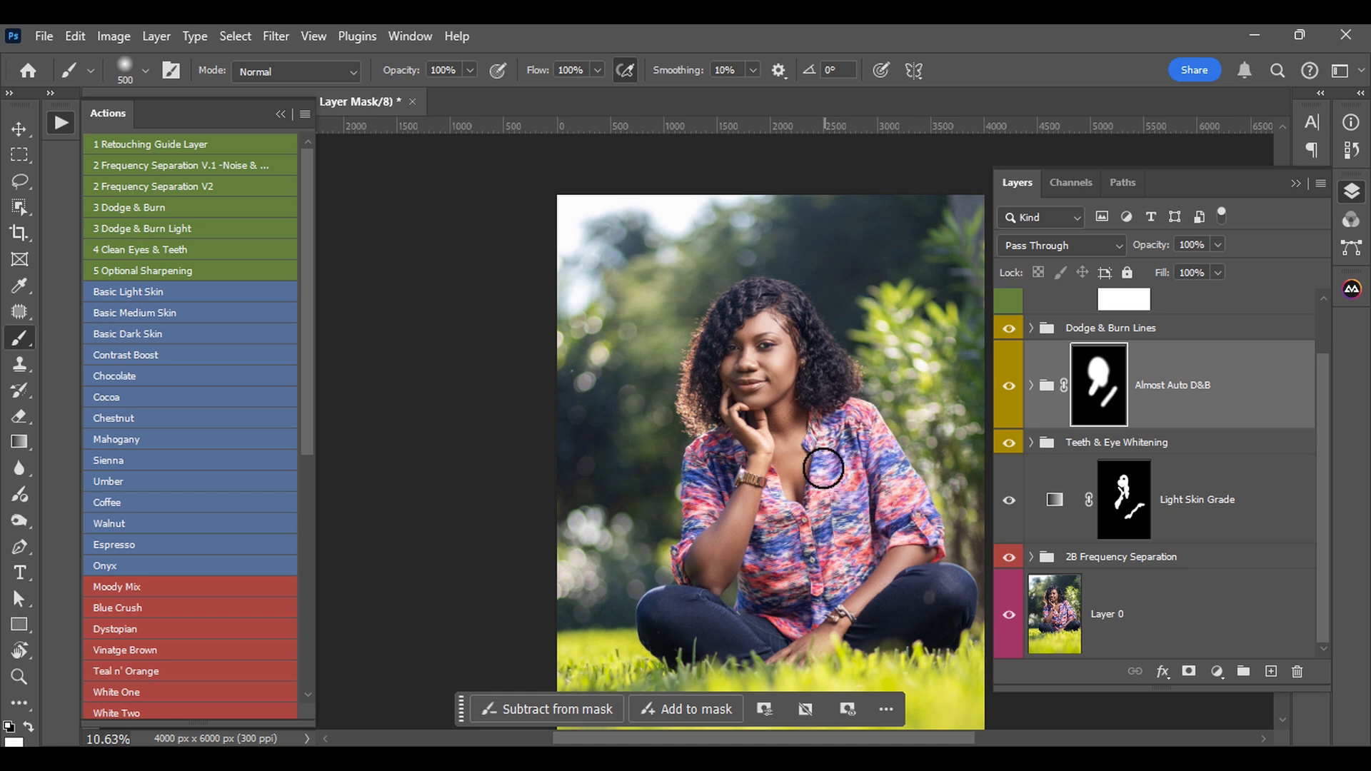
pyautogui.scroll(-1, 774, 460)
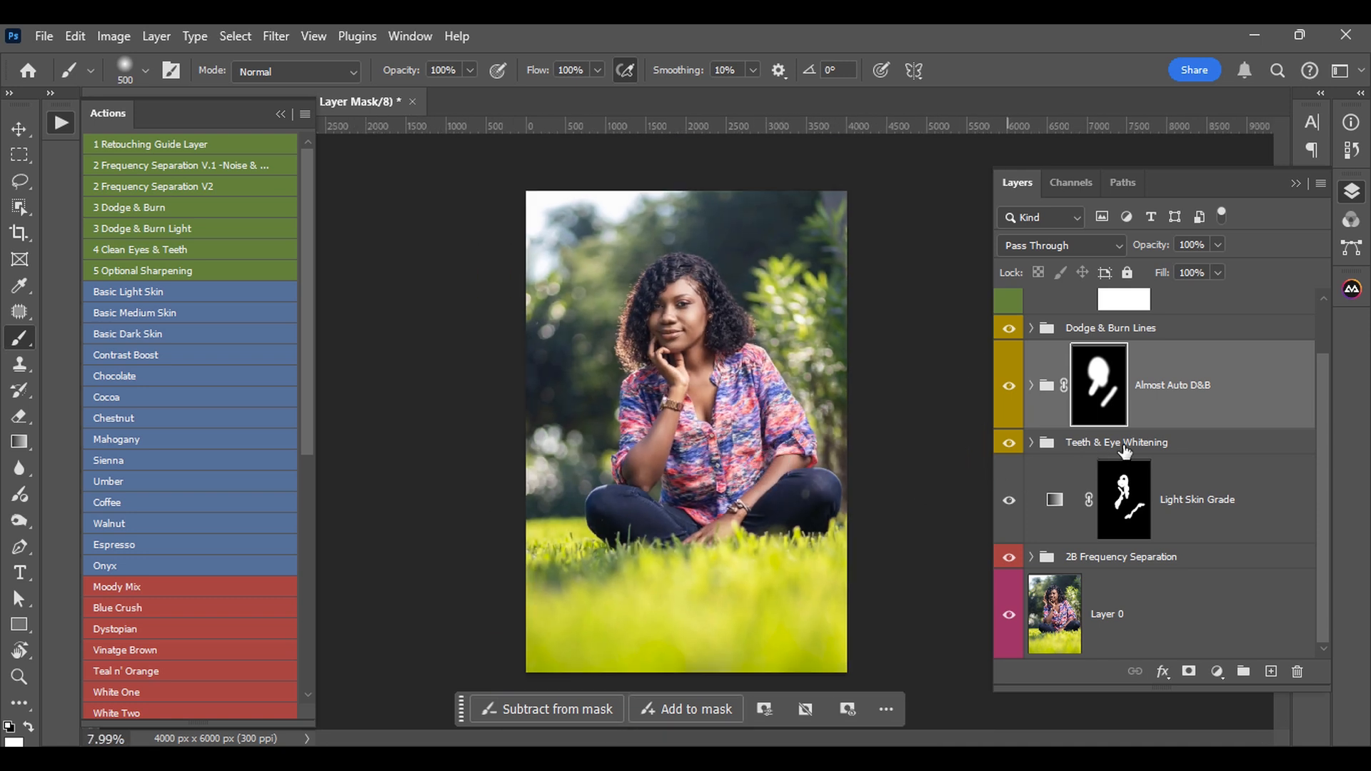
pyautogui.scroll(1, 1117, 457)
# Step: Try the Deeper Browns colour grade above the Dodge & Burn Lines group and delete its layer
pyautogui.click(1095, 401)
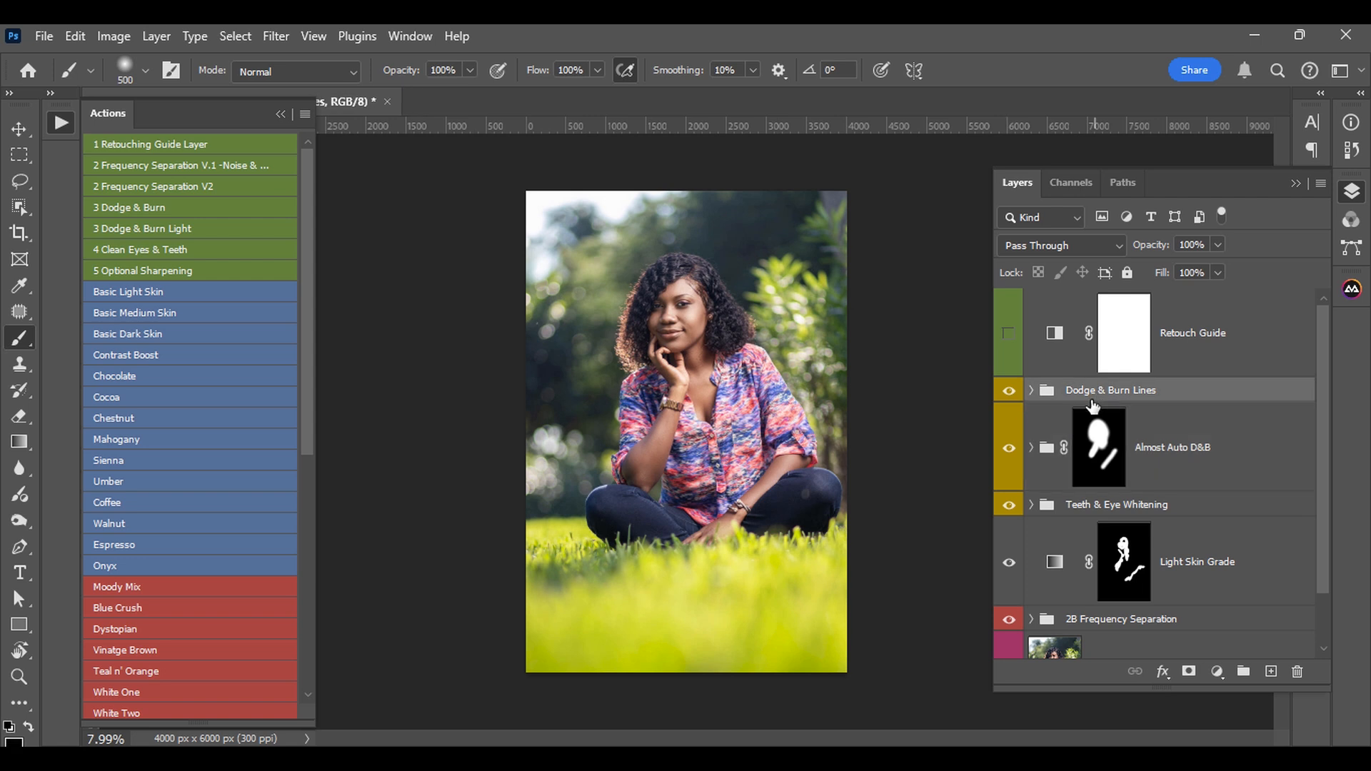
pyautogui.moveTo(311, 332); pyautogui.dragTo(298, 553)
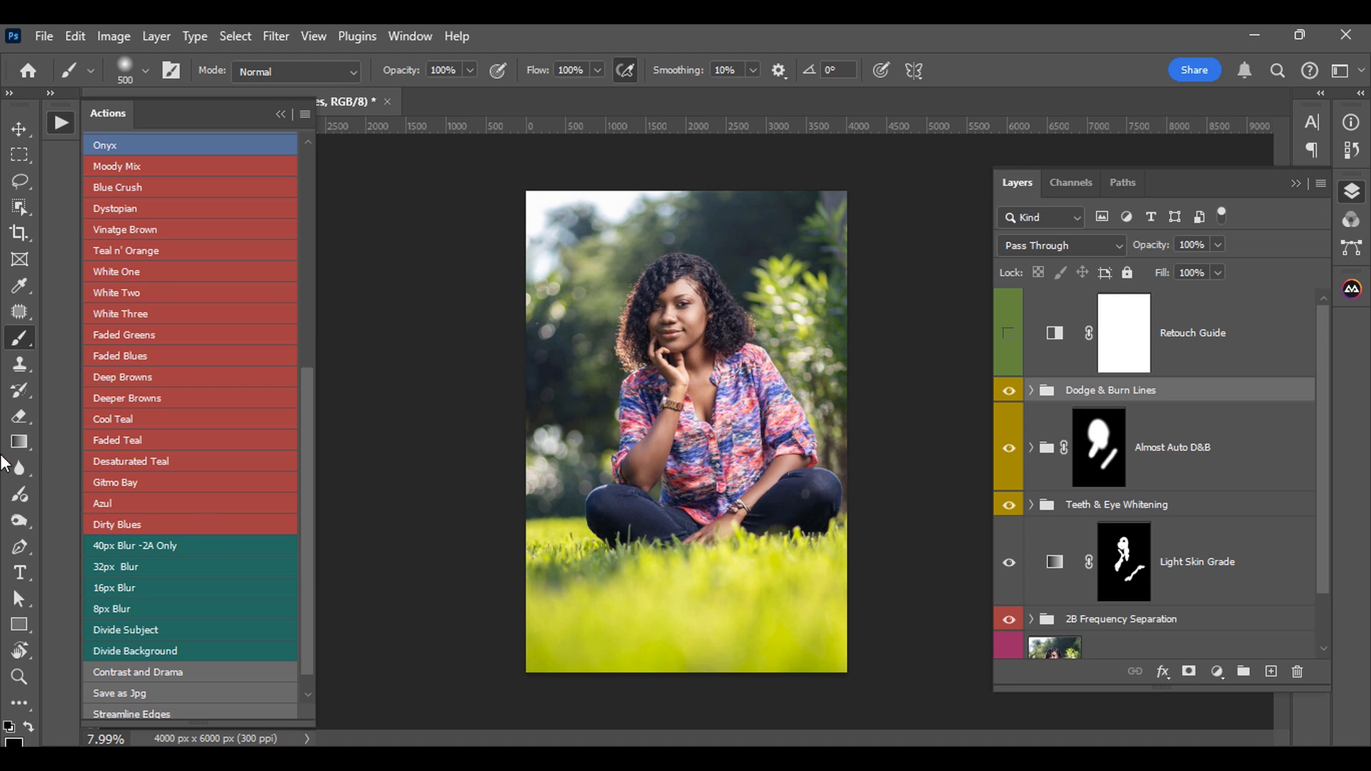
pyautogui.click(131, 396)
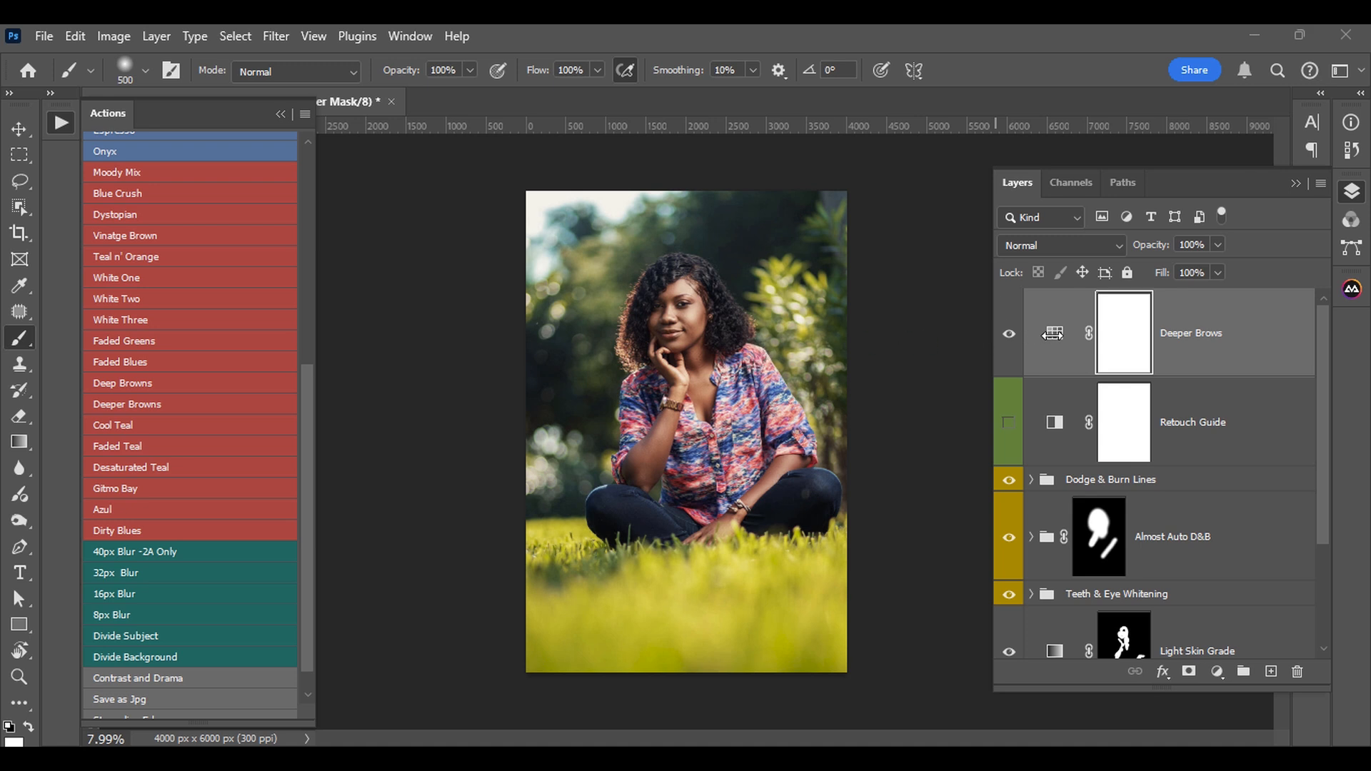
pyautogui.moveTo(1222, 344); pyautogui.dragTo(1295, 670)
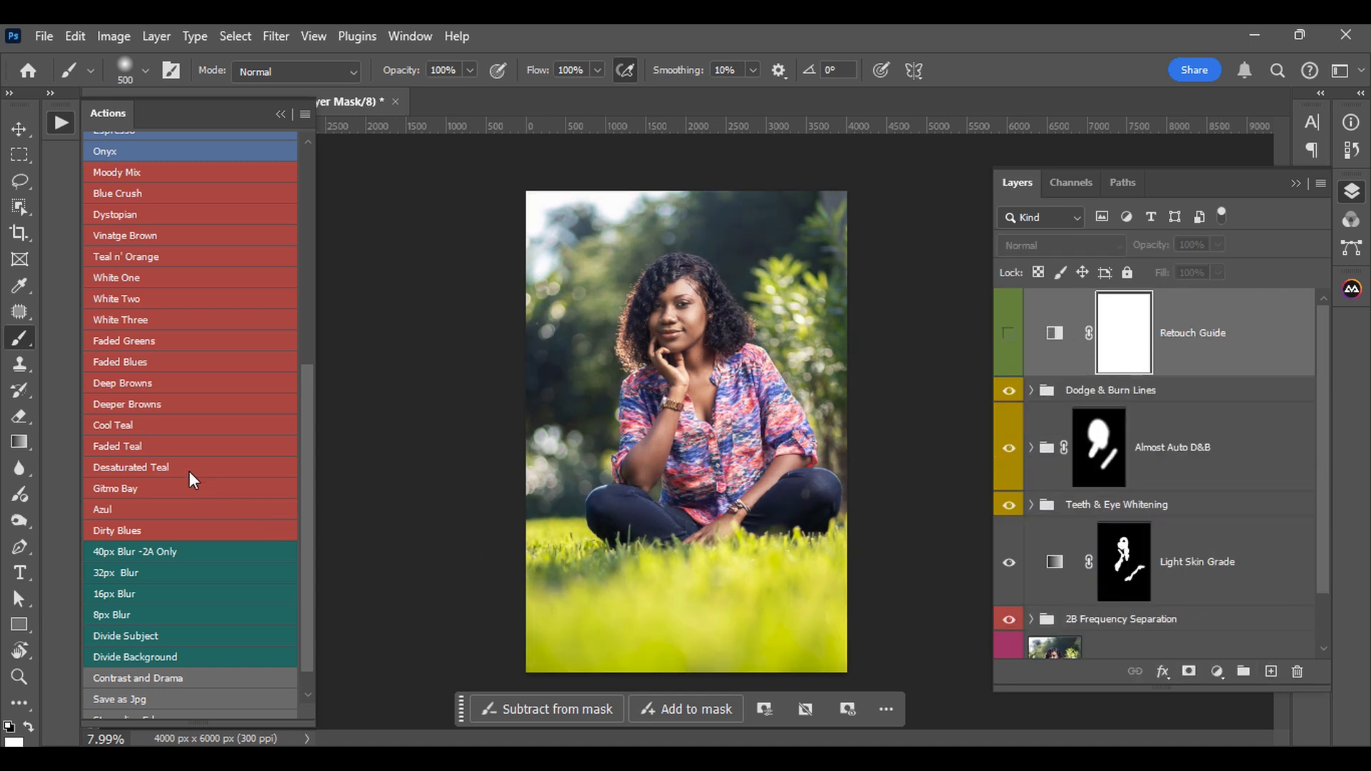
# Step: Run the Deep Browns action and mask its grade off the whole woman with a 500 px black brush at 90% flow
pyautogui.click(132, 383)
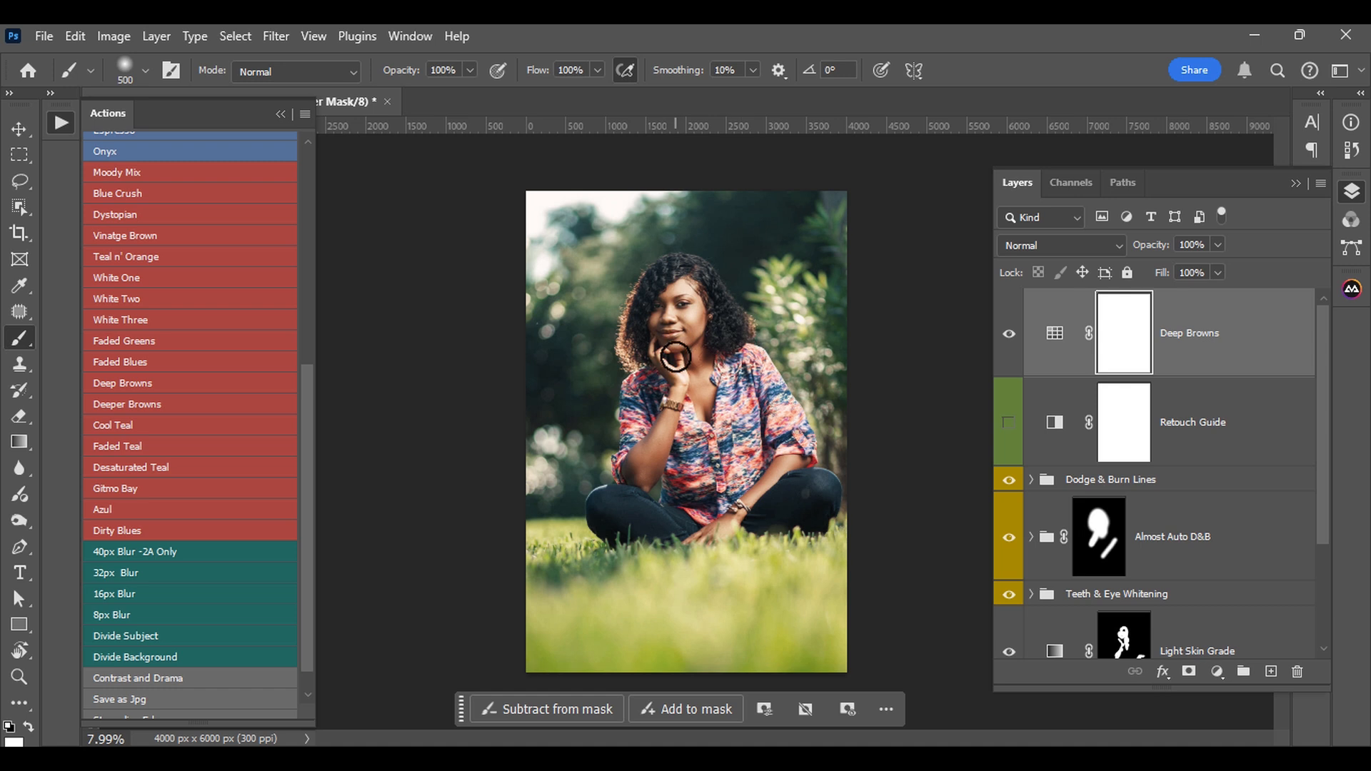
pyautogui.scroll(2, 674, 364)
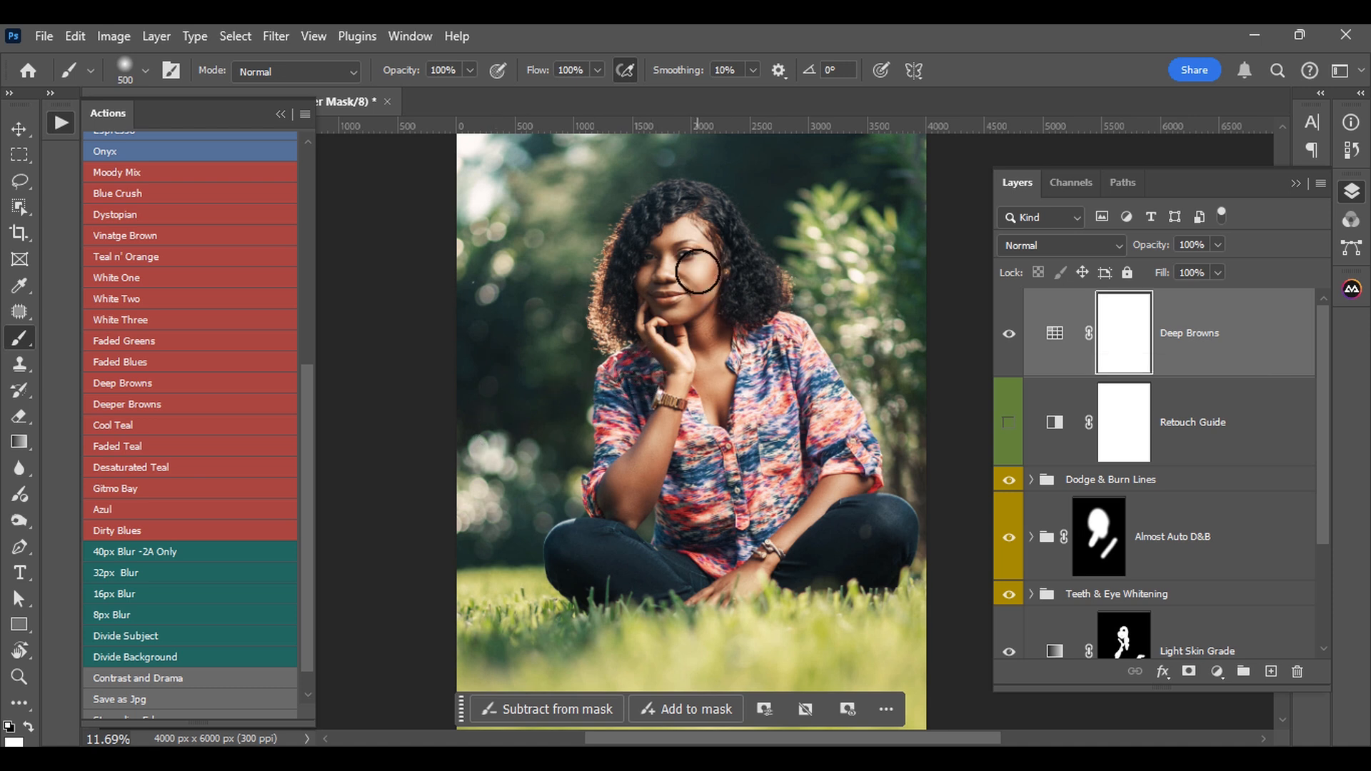
pyautogui.scroll(2, 682, 274)
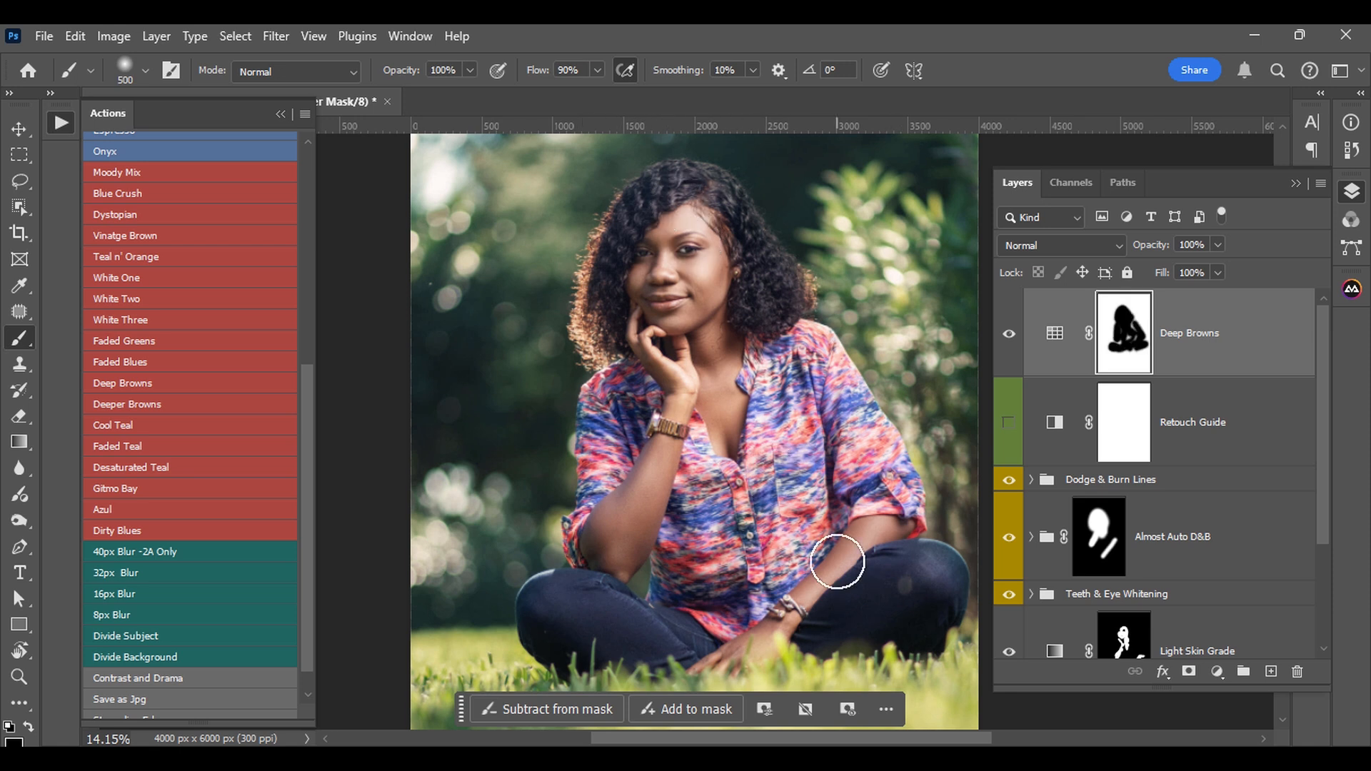
# Step: Fit the whole image in view and compare the Deep Browns grade with the original Layer 0
pyautogui.press('v')
pyautogui.hotkey('ctrl', '0')
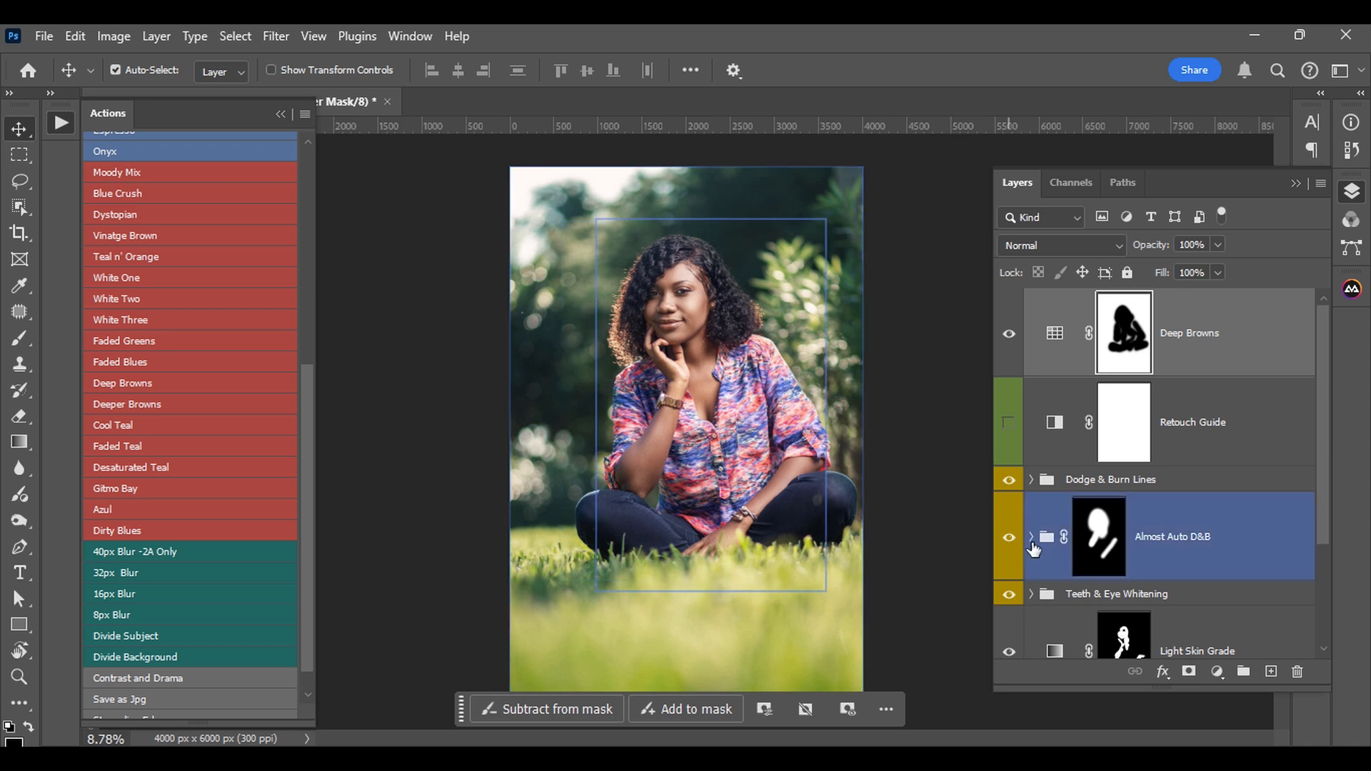
pyautogui.scroll(-2, 1033, 549)
pyautogui.click(1025, 611)
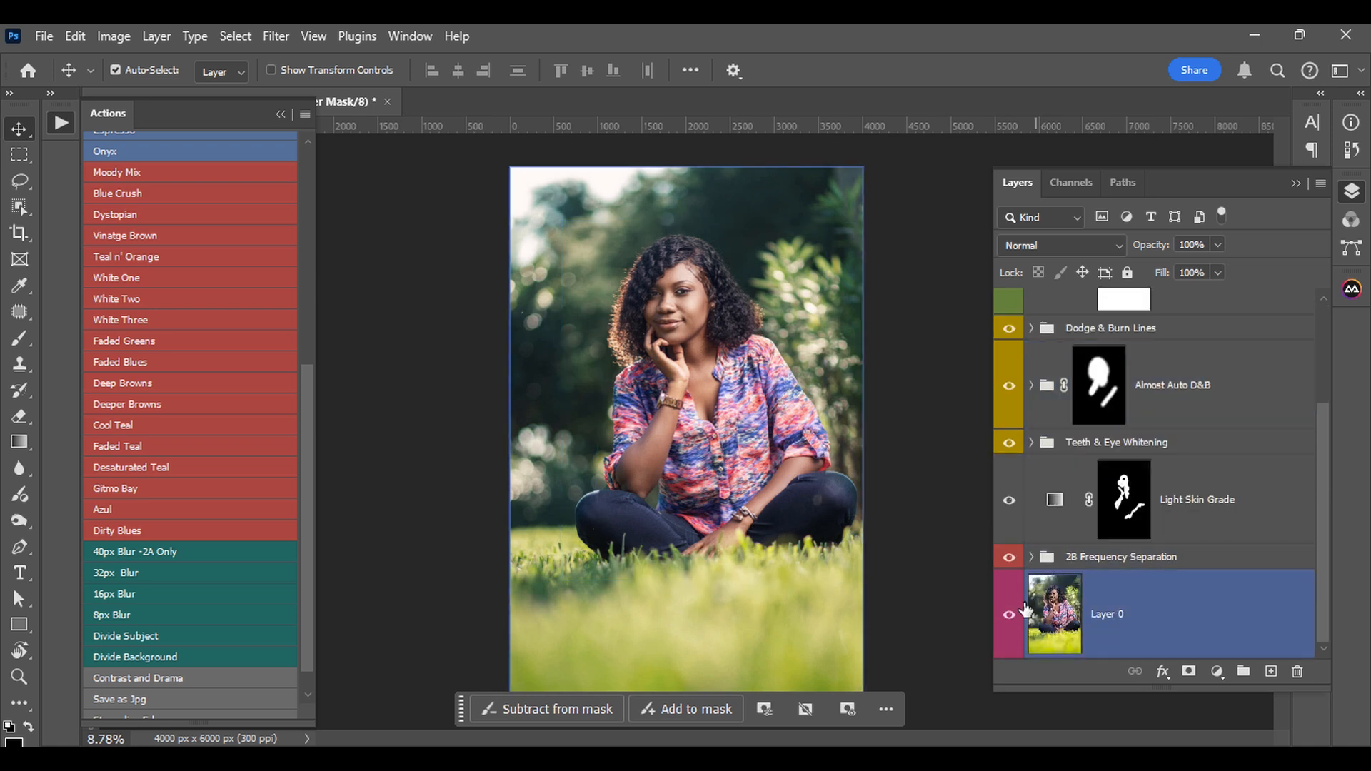
pyautogui.keyDown('alt'); pyautogui.click(1008, 616); pyautogui.keyUp('alt')
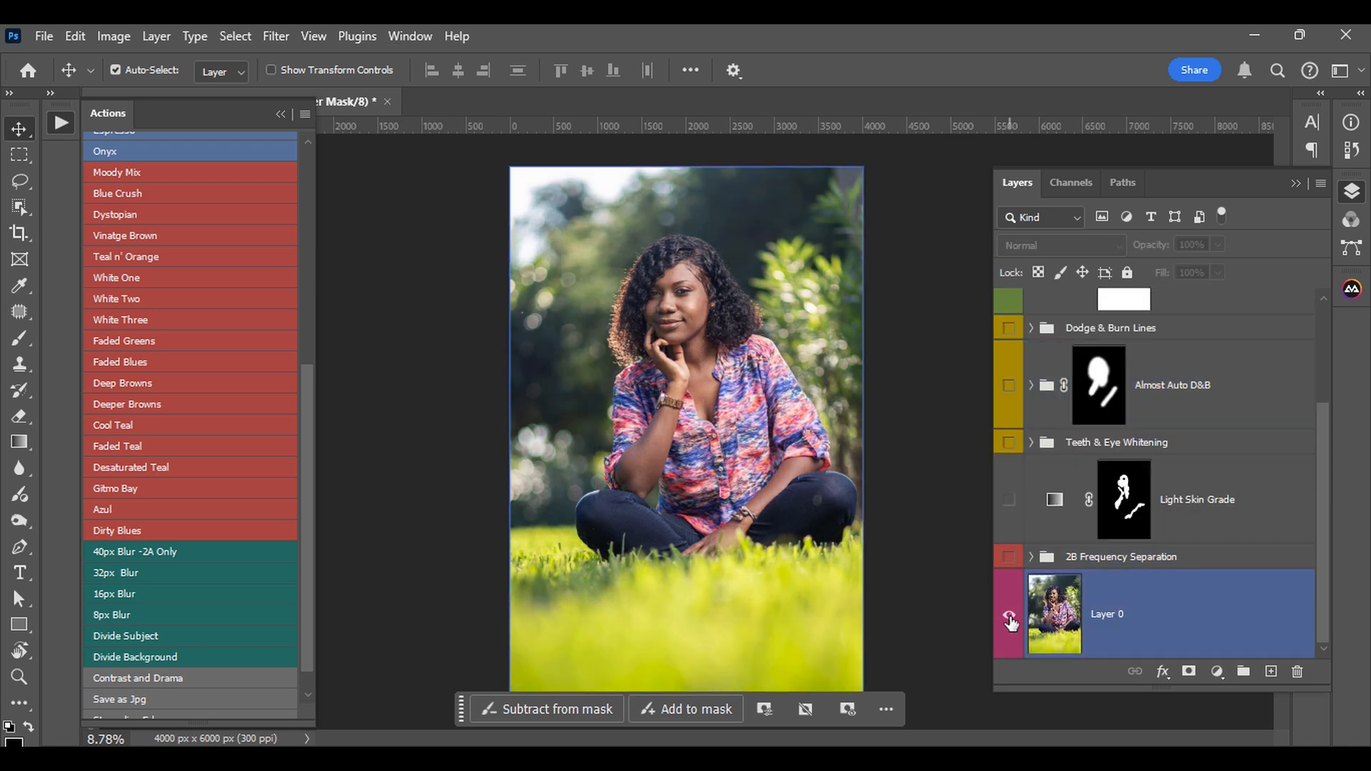
pyautogui.keyDown('alt'); pyautogui.click(1009, 618); pyautogui.keyUp('alt')
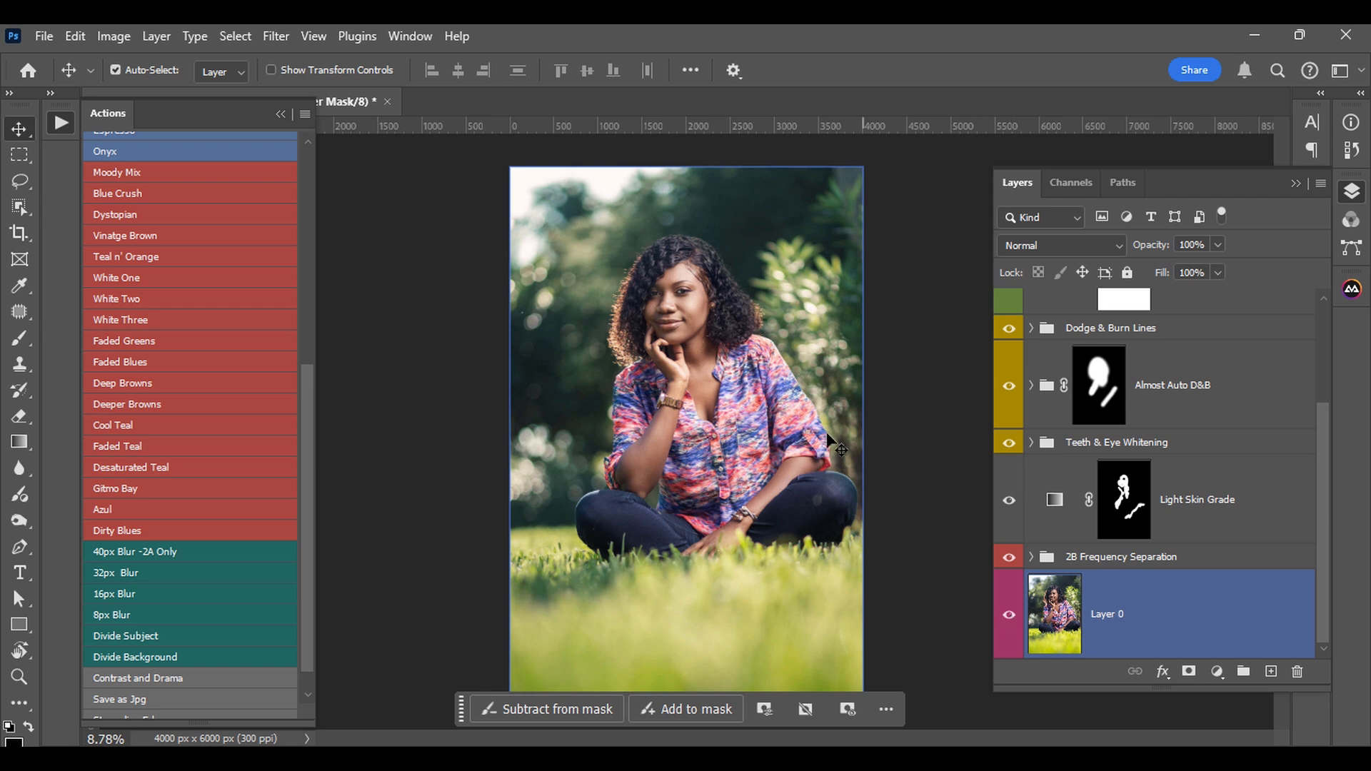
# Step: Select the Deep Browns layer and run the Blue Crush action to add that grade above it
pyautogui.click(710, 351)
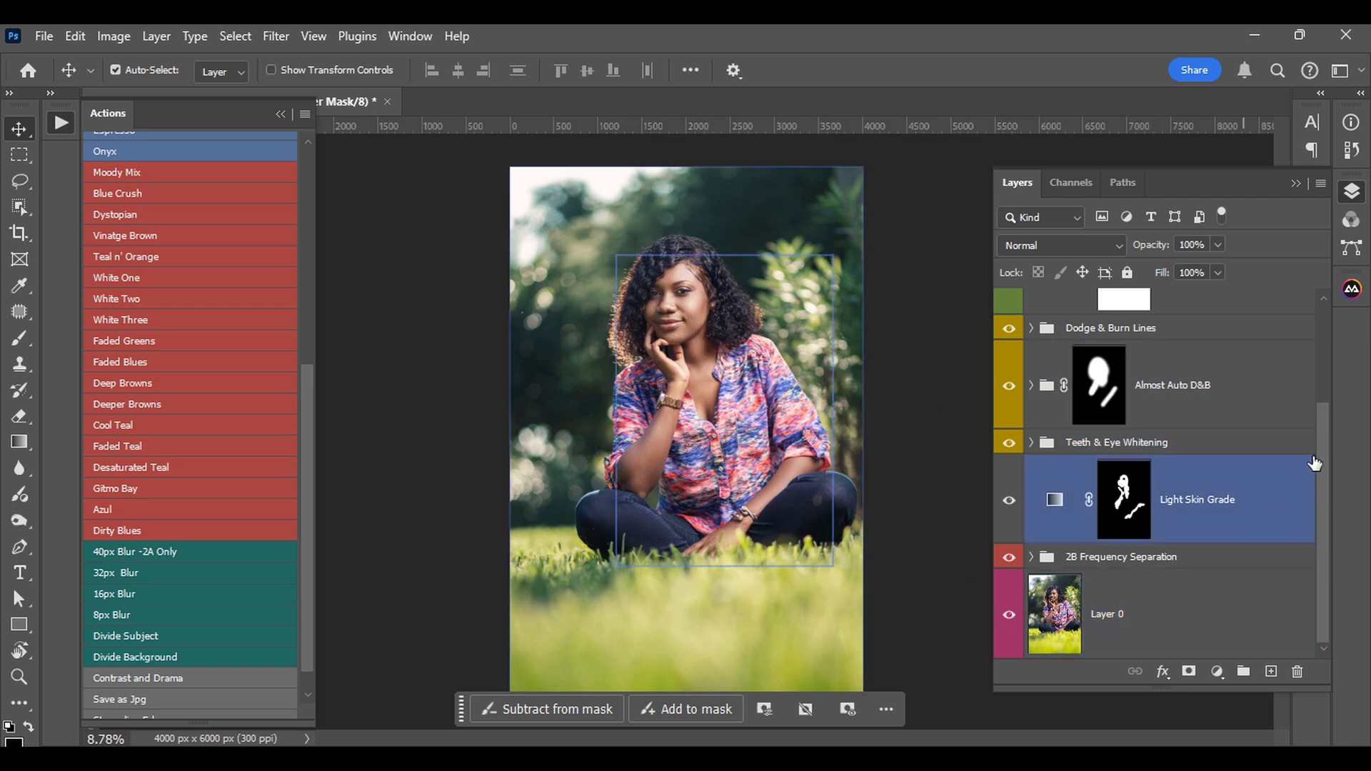
pyautogui.moveTo(1325, 454); pyautogui.dragTo(1318, 297)
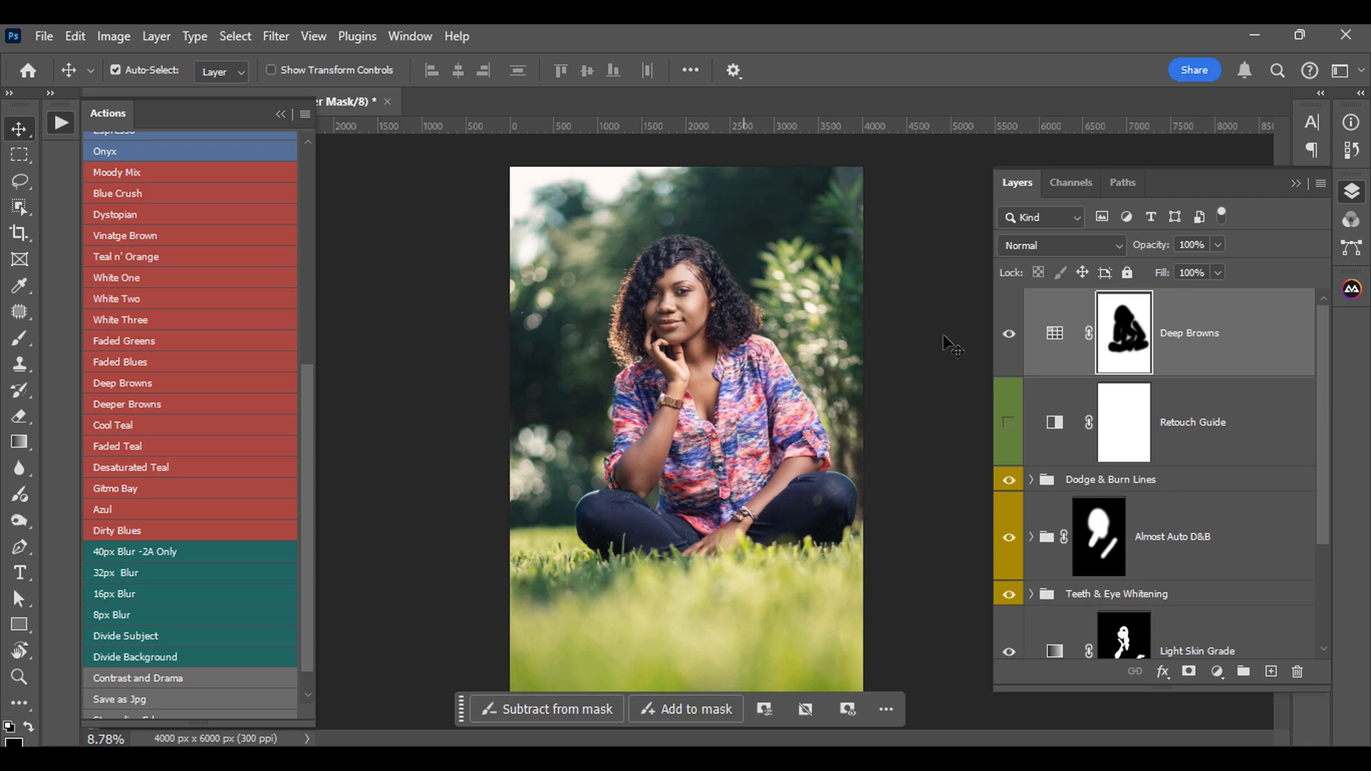
pyautogui.click(127, 191)
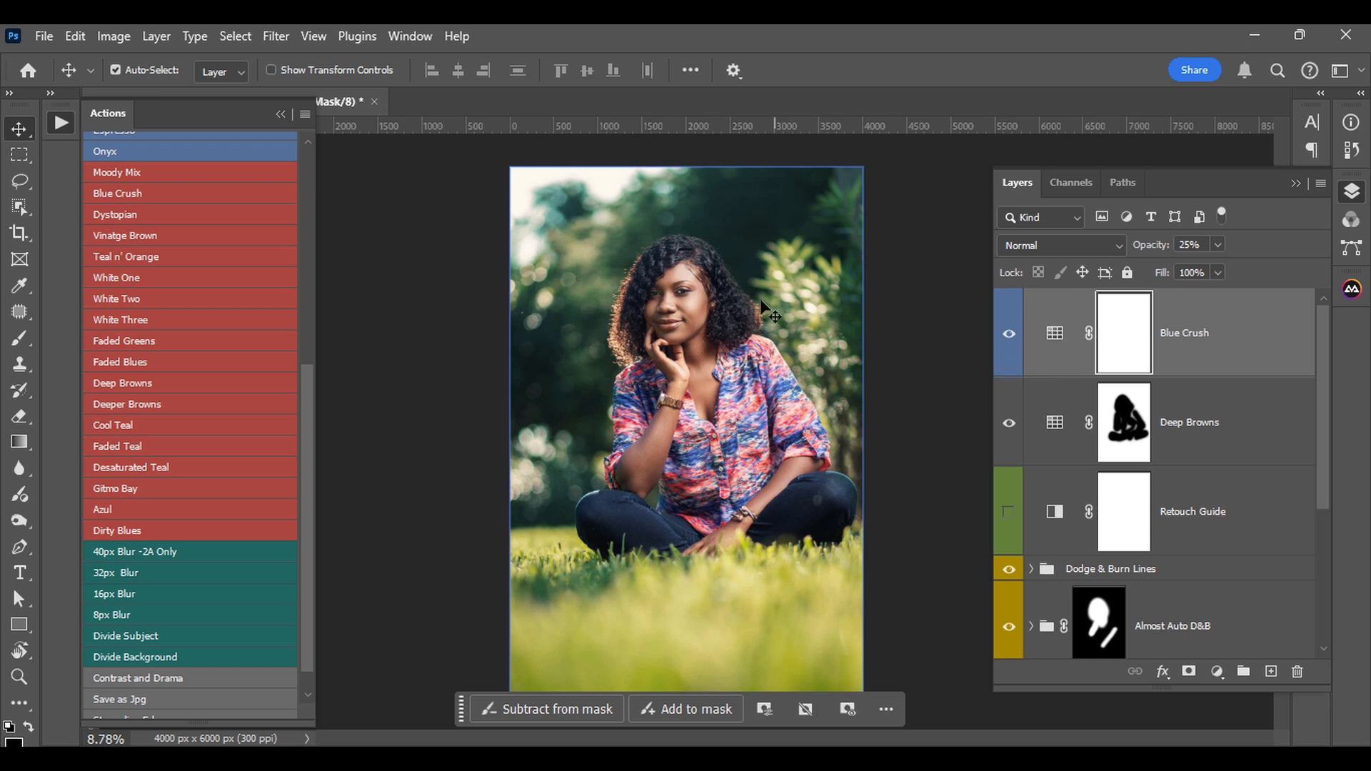
# Step: Paint the face, neck and arms out of the Blue Crush mask with a black brush starting at 400 px and 90% flow
pyautogui.press('b')
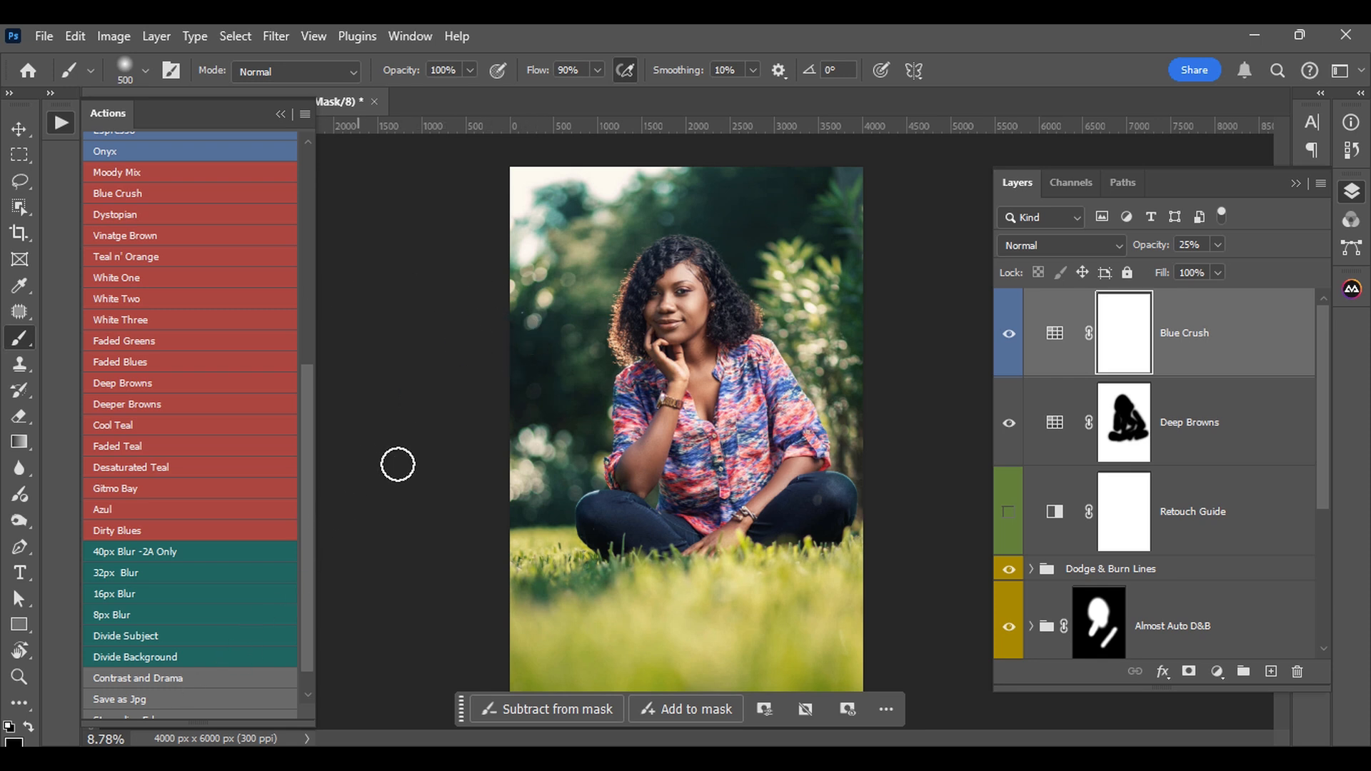
pyautogui.press('[')
pyautogui.moveTo(677, 297)
pyautogui.mouseDown()
pyautogui.moveTo(690, 369)
pyautogui.moveTo(690, 345)
pyautogui.mouseUp()
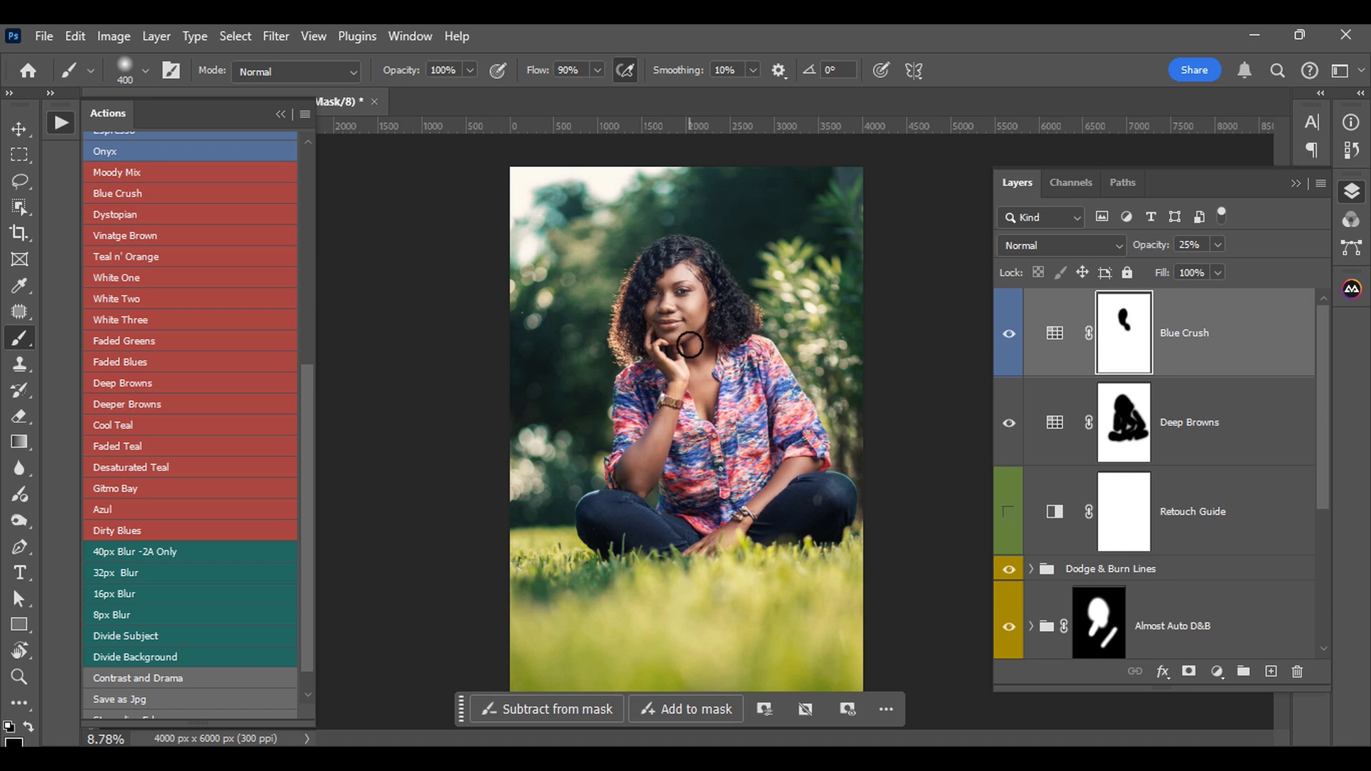
pyautogui.press('[')
pyautogui.moveTo(690, 345)
pyautogui.mouseDown()
pyautogui.moveTo(727, 536)
pyautogui.moveTo(706, 547)
pyautogui.mouseUp()
pyautogui.press(']')
pyautogui.press(']')
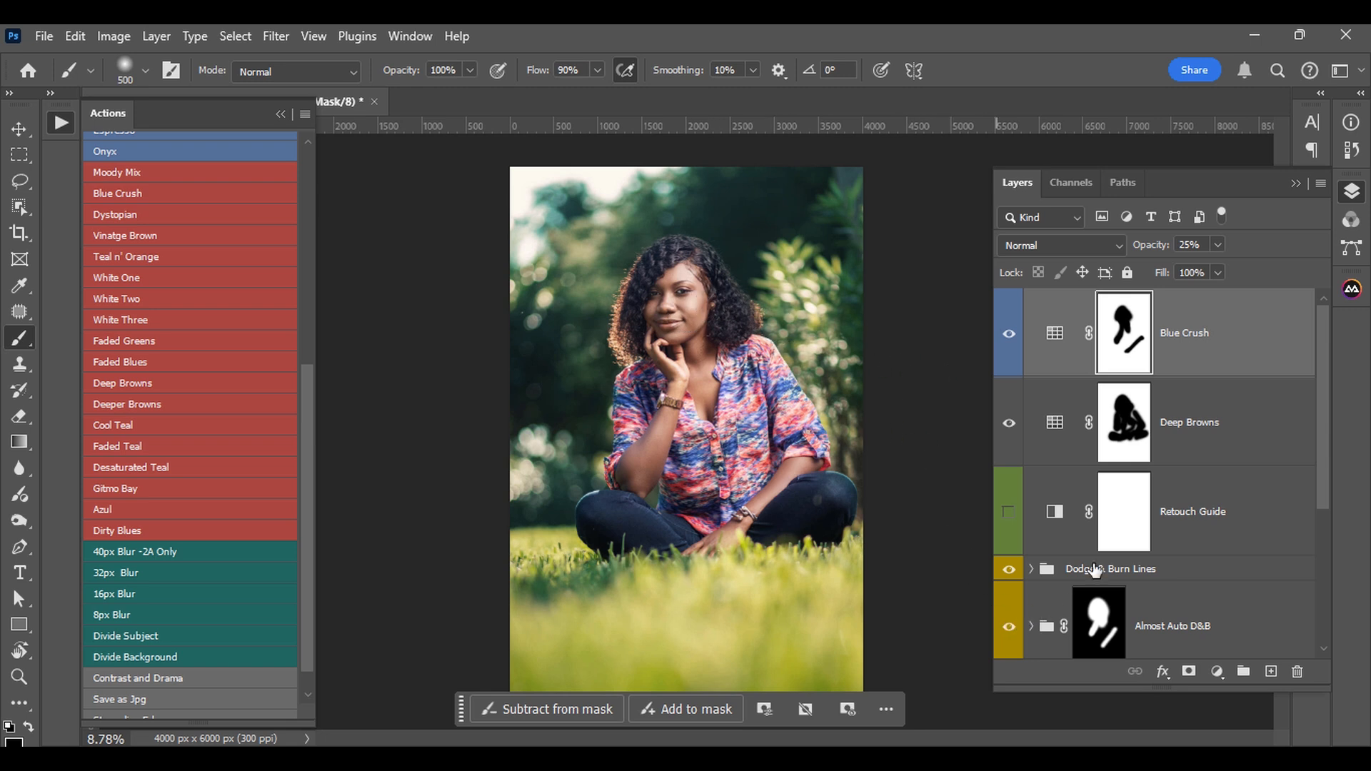
# Step: Compare the final colour grade with the original Layer 0 and inspect the face and upper body up close
pyautogui.scroll(-3, 1086, 586)
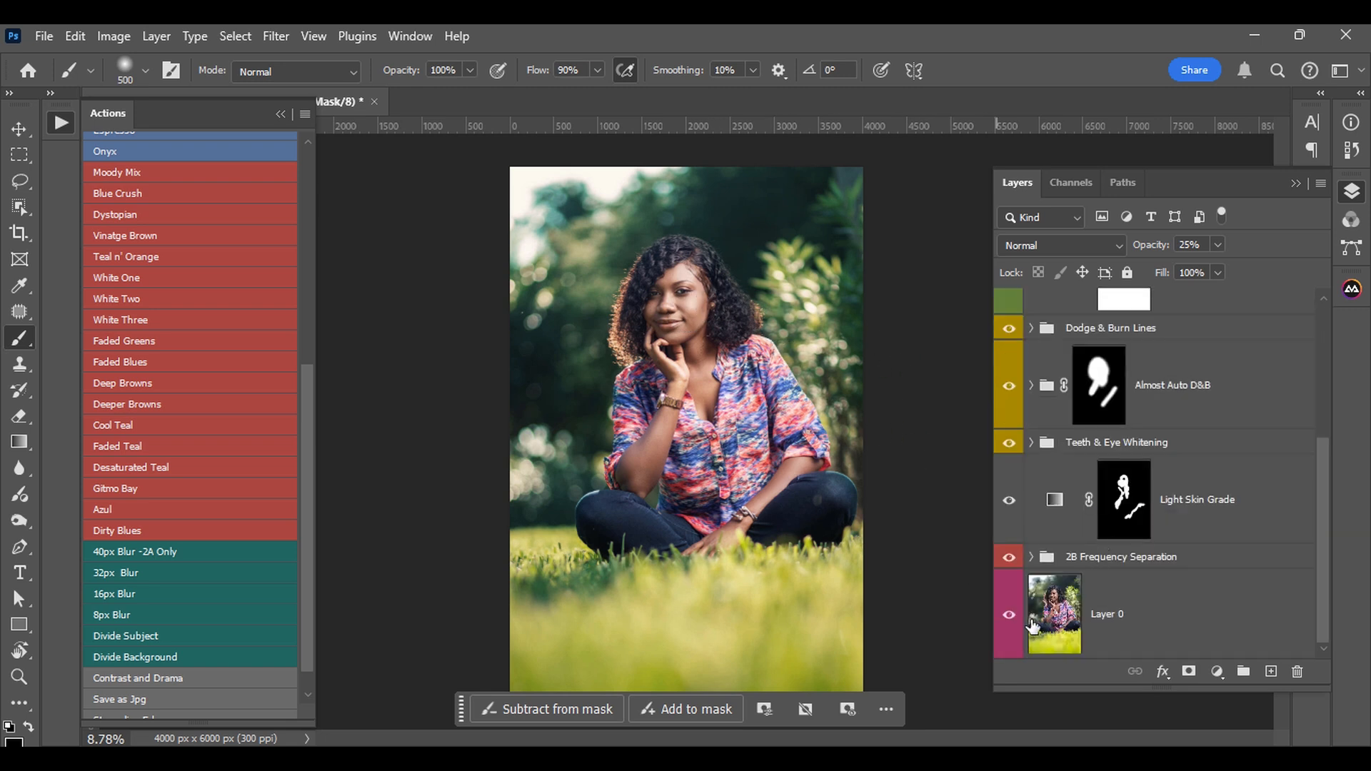
pyautogui.keyDown('alt'); pyautogui.click(1009, 615); pyautogui.keyUp('alt')
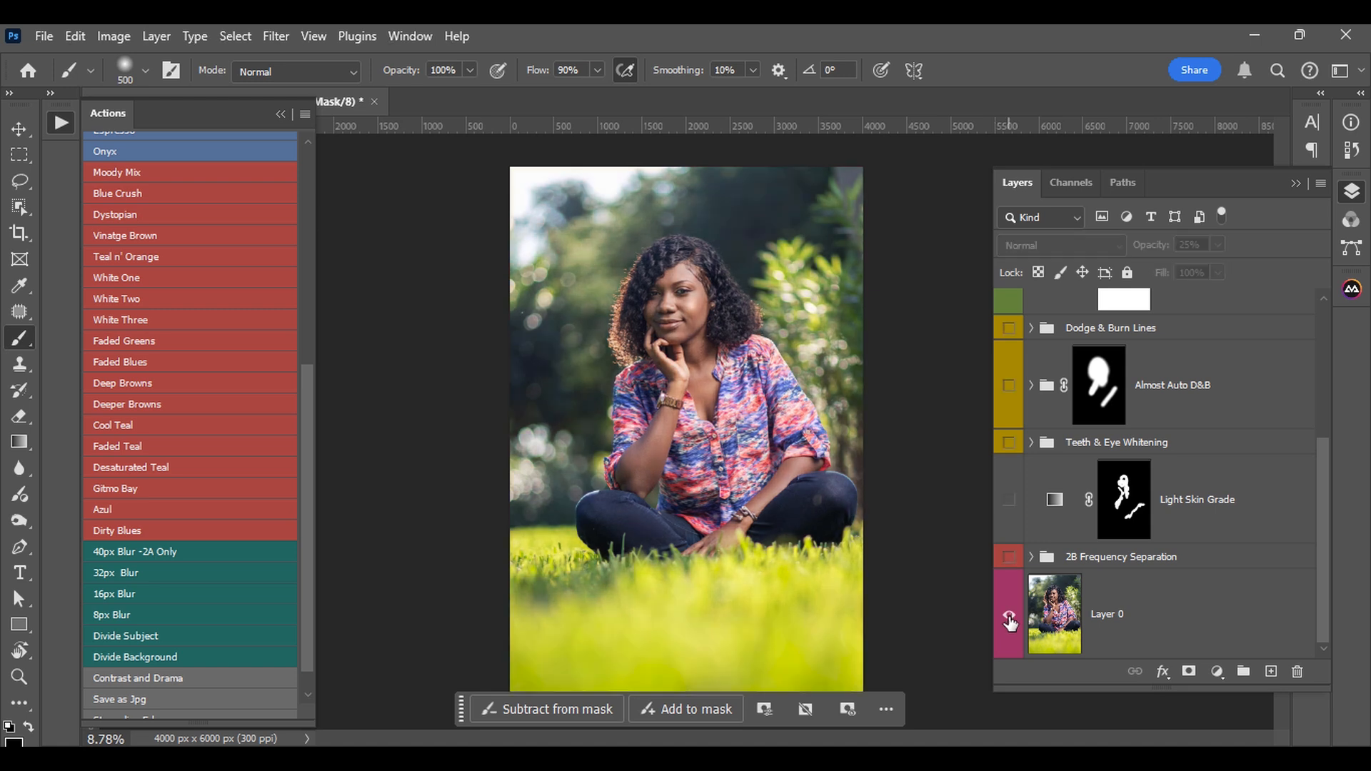
pyautogui.keyDown('alt'); pyautogui.click(1008, 618); pyautogui.keyUp('alt')
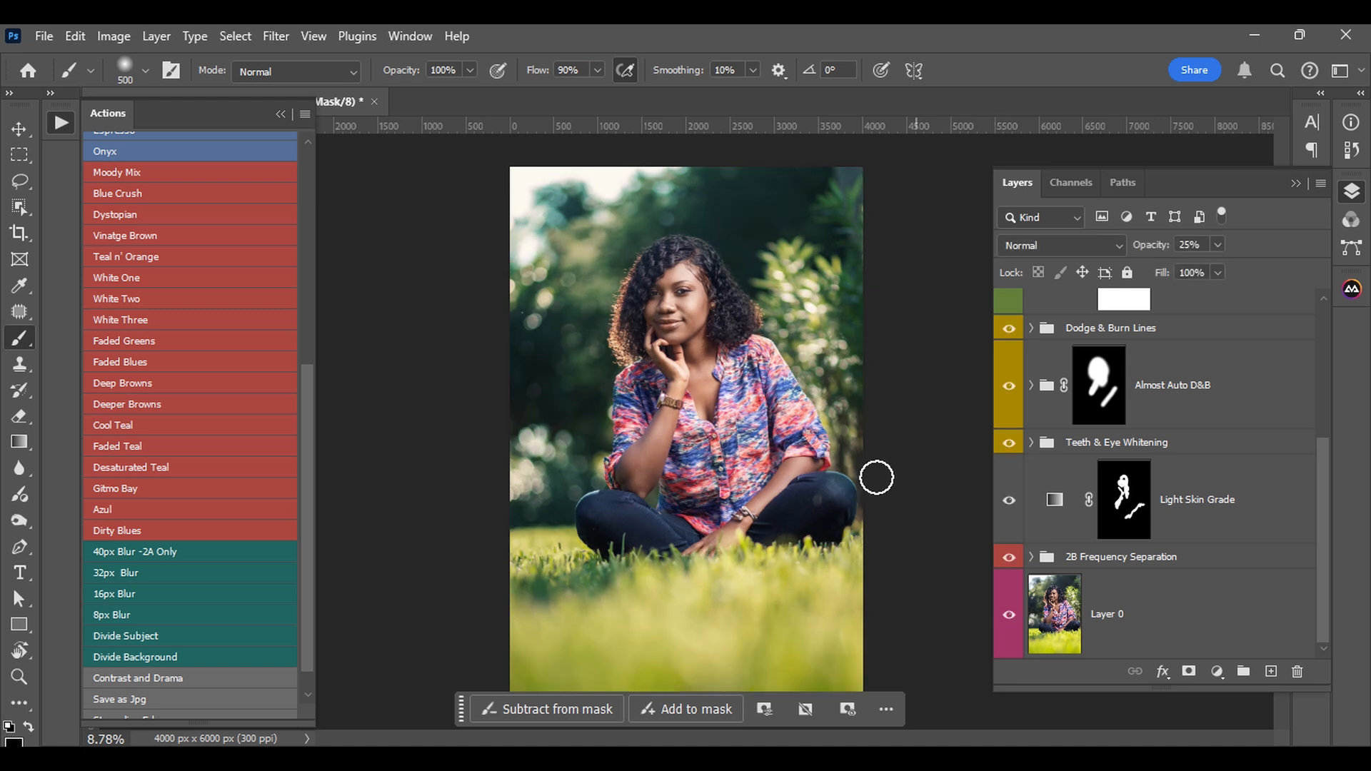
pyautogui.scroll(5, 672, 257)
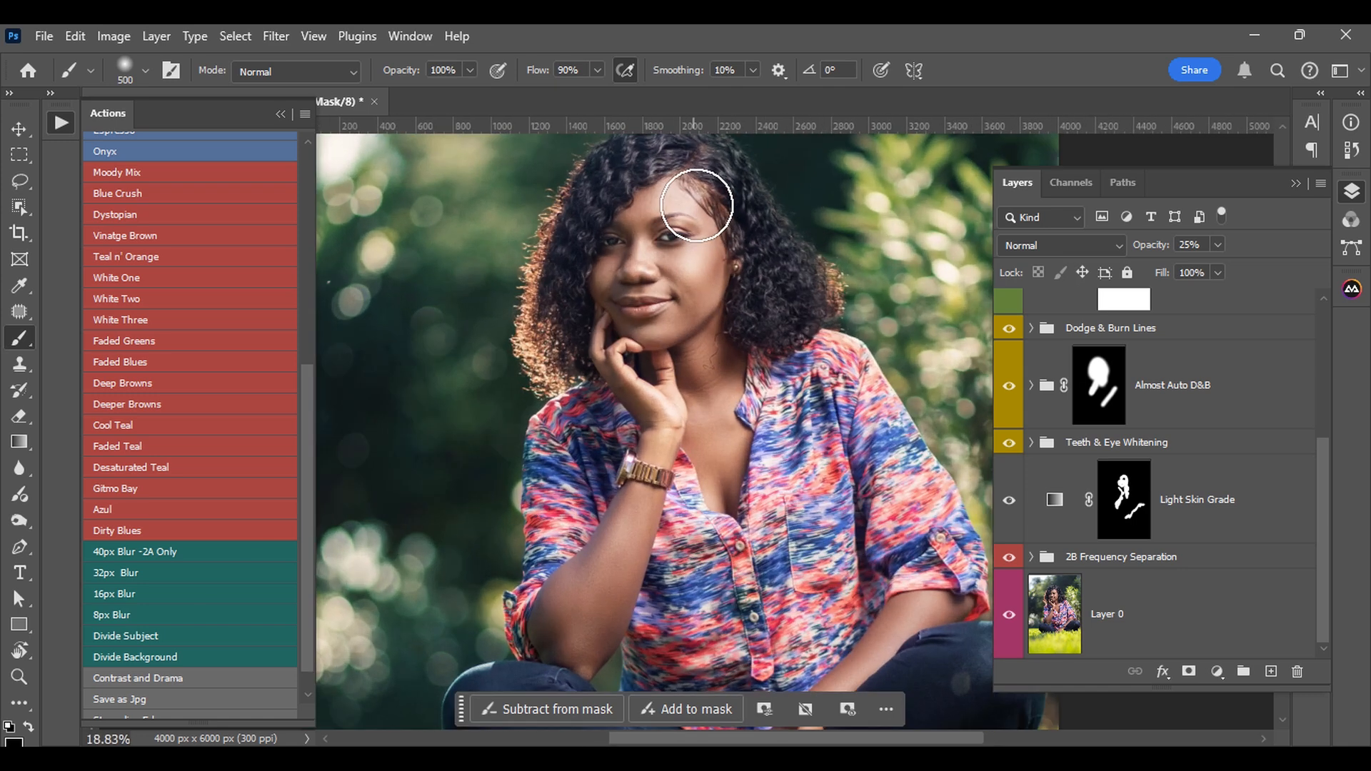
pyautogui.scroll(-3, 725, 242)
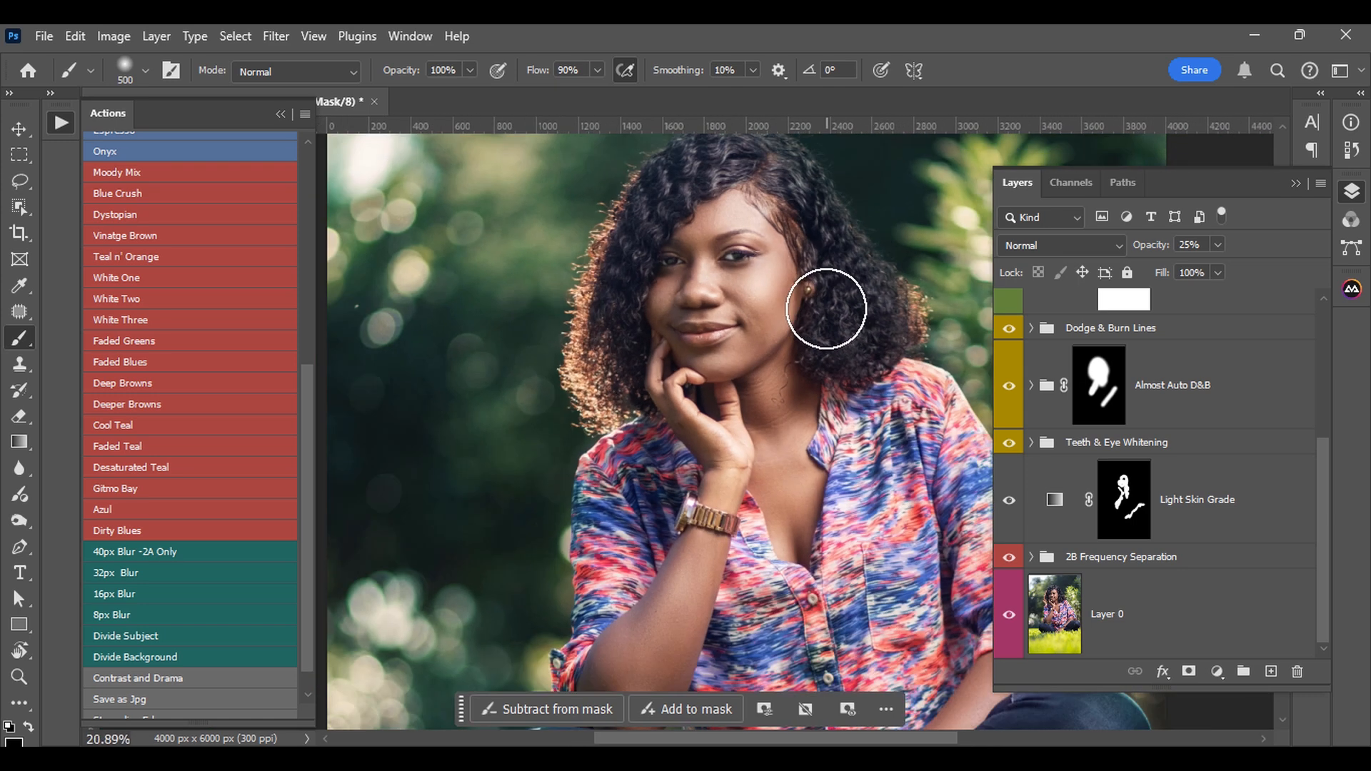
pyautogui.scroll(-1, 820, 289)
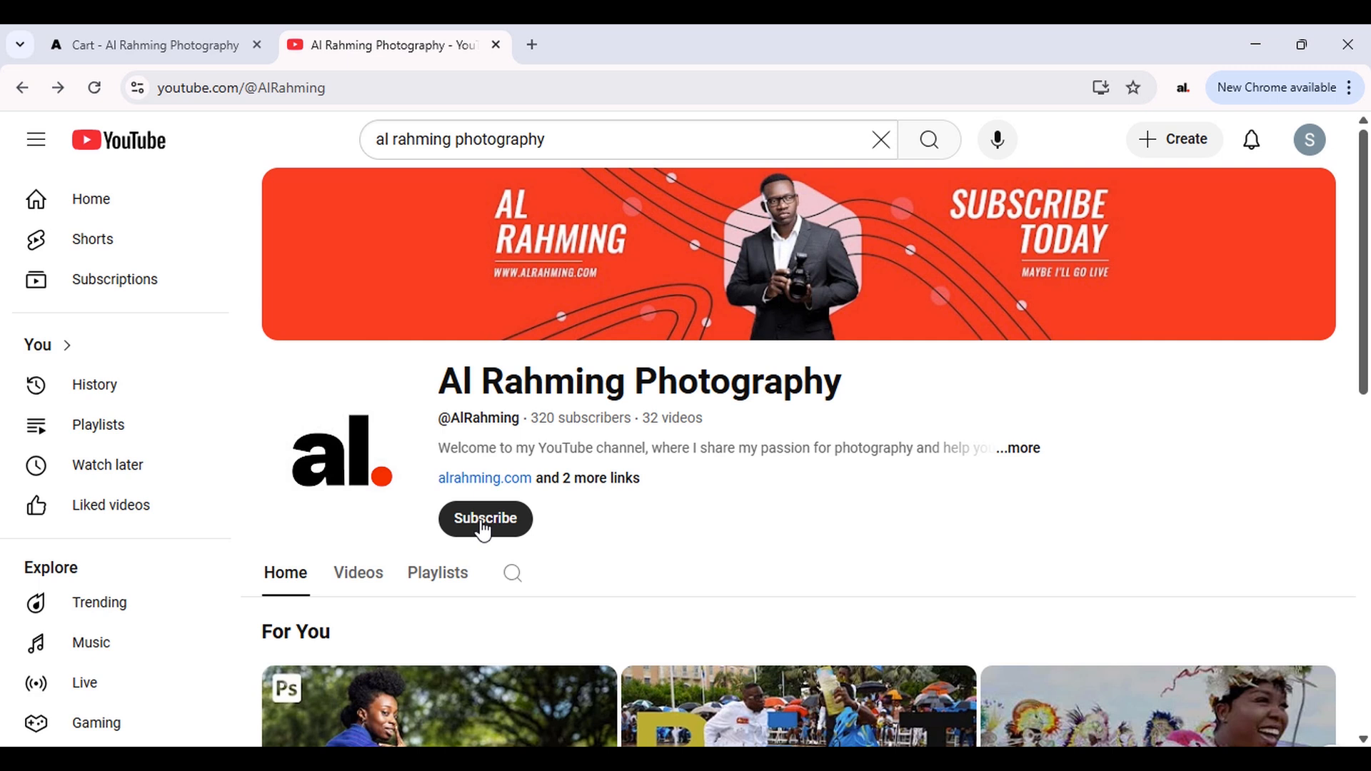
# Step: Switch to YouTube, subscribe to the Al Rahming Photography channel and set its notifications to All
pyautogui.click(484, 530)
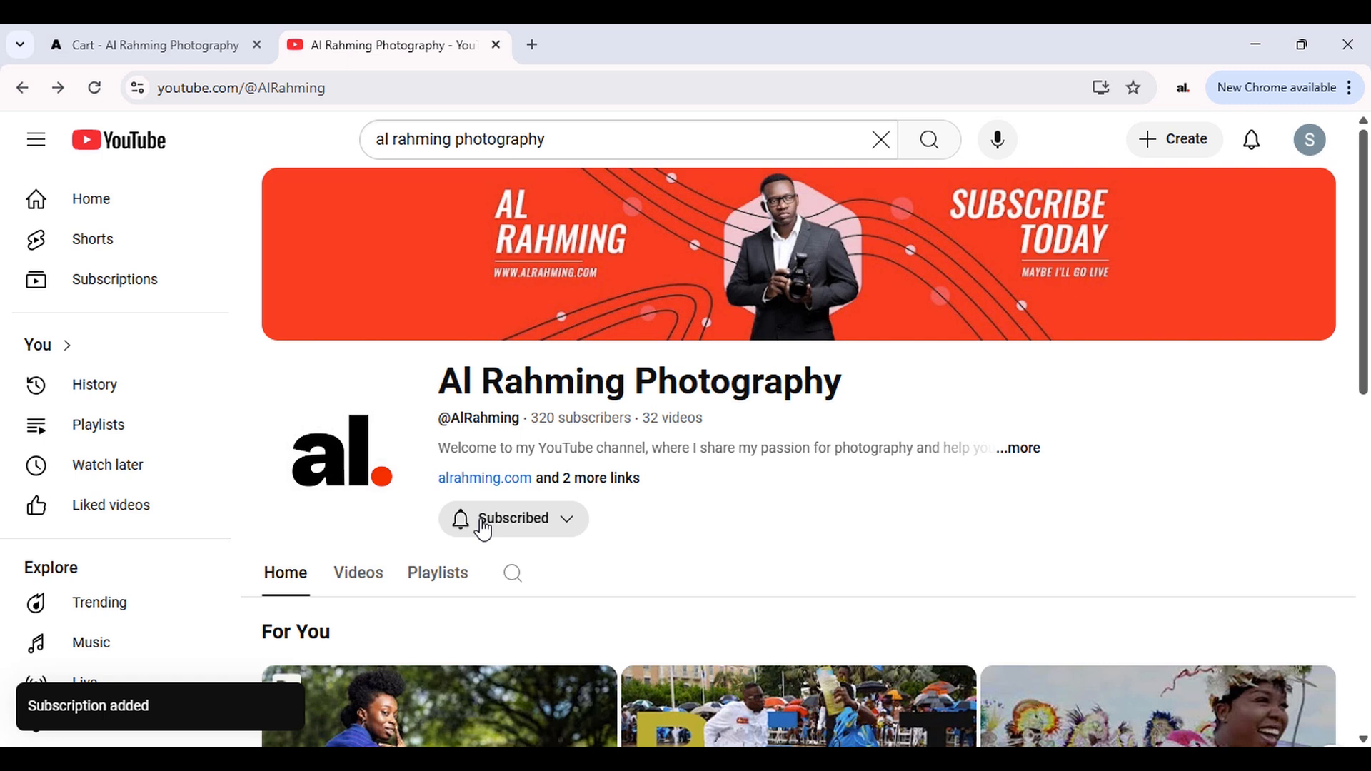
pyautogui.click(483, 530)
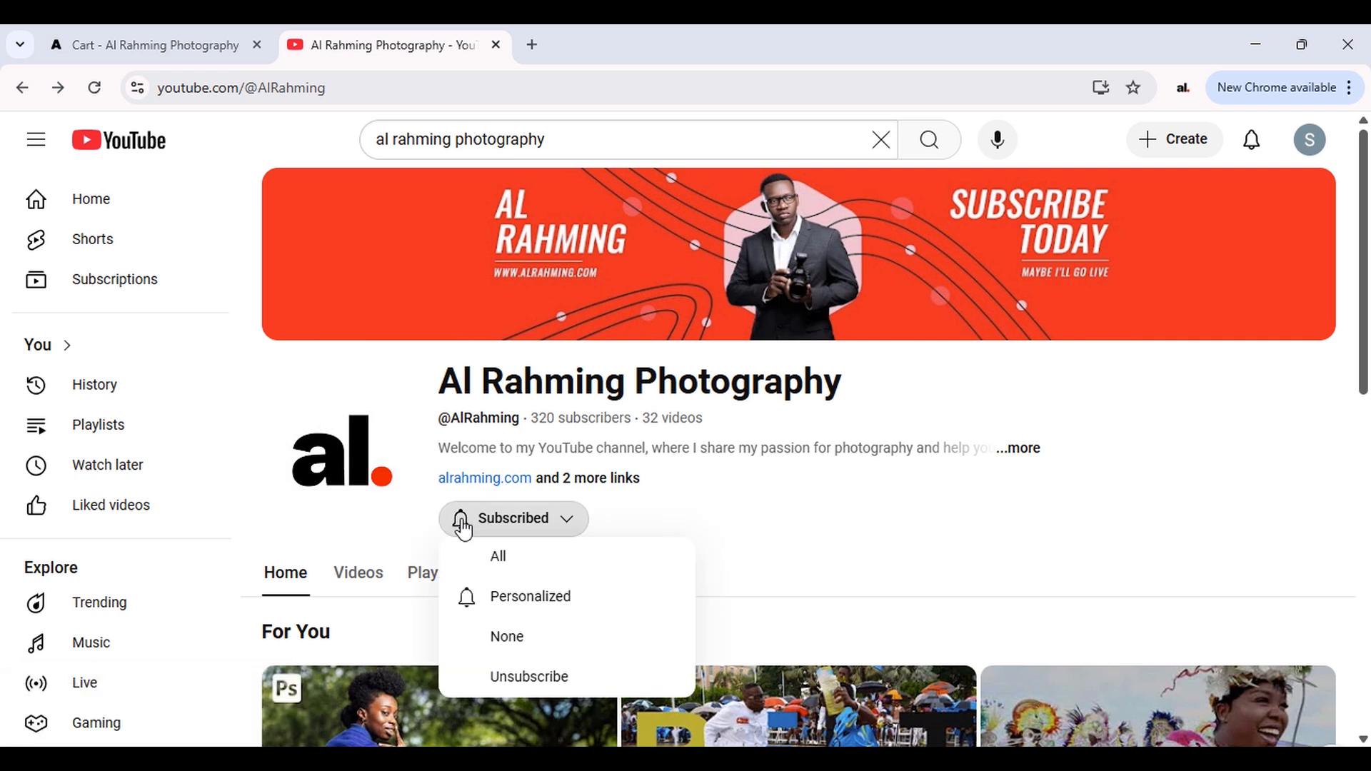
pyautogui.click(514, 570)
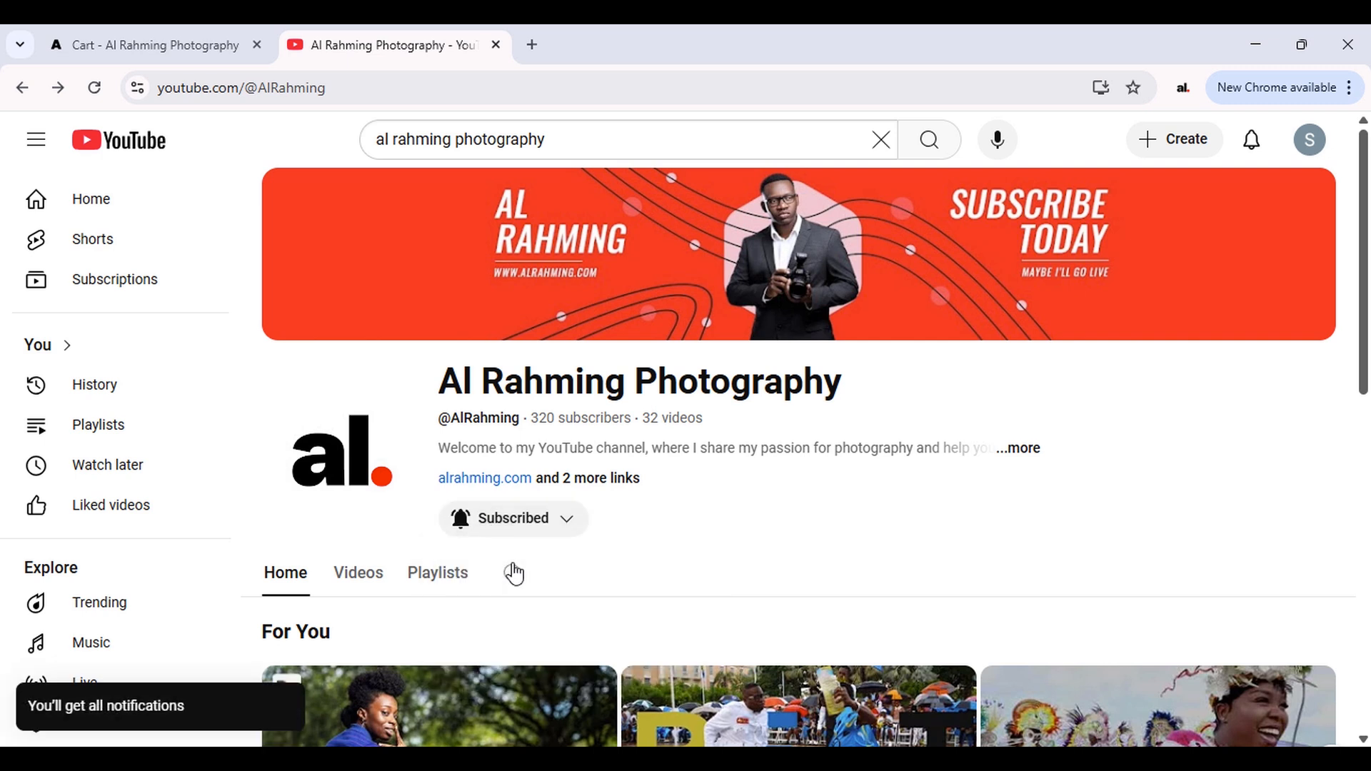